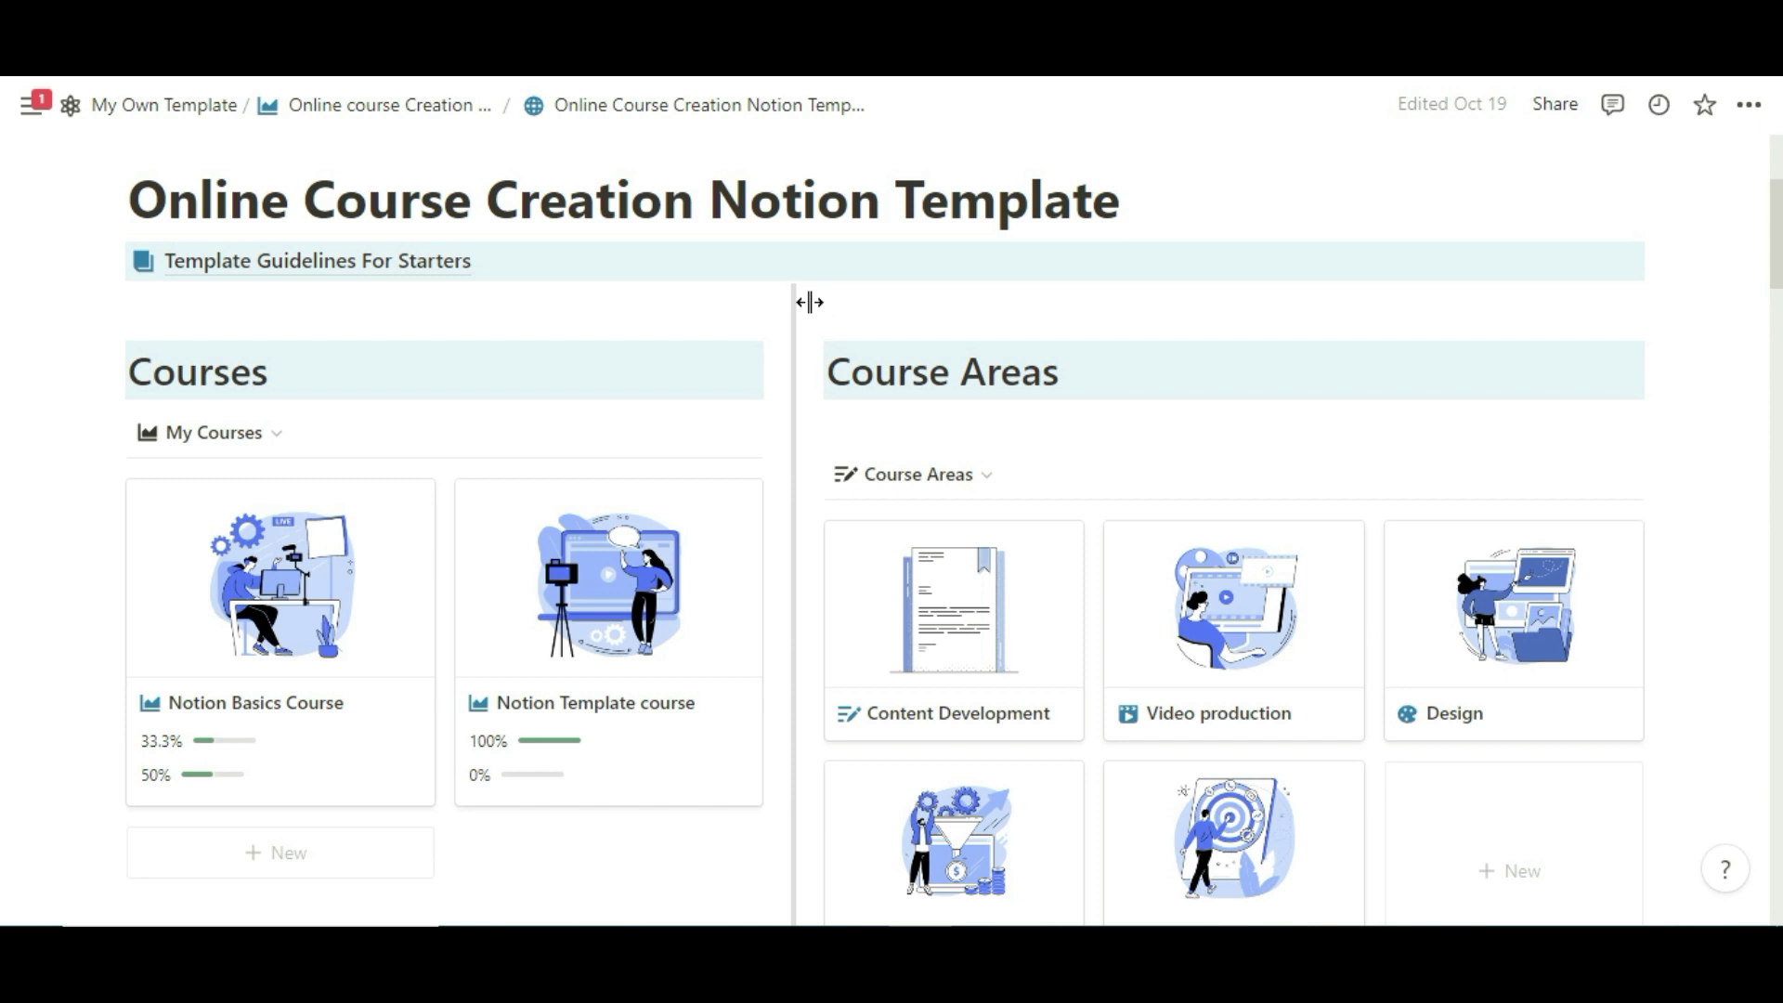
Step: Add a new page to the My Courses gallery and title it "My New Course"
scroll(805, 321, down, 3)
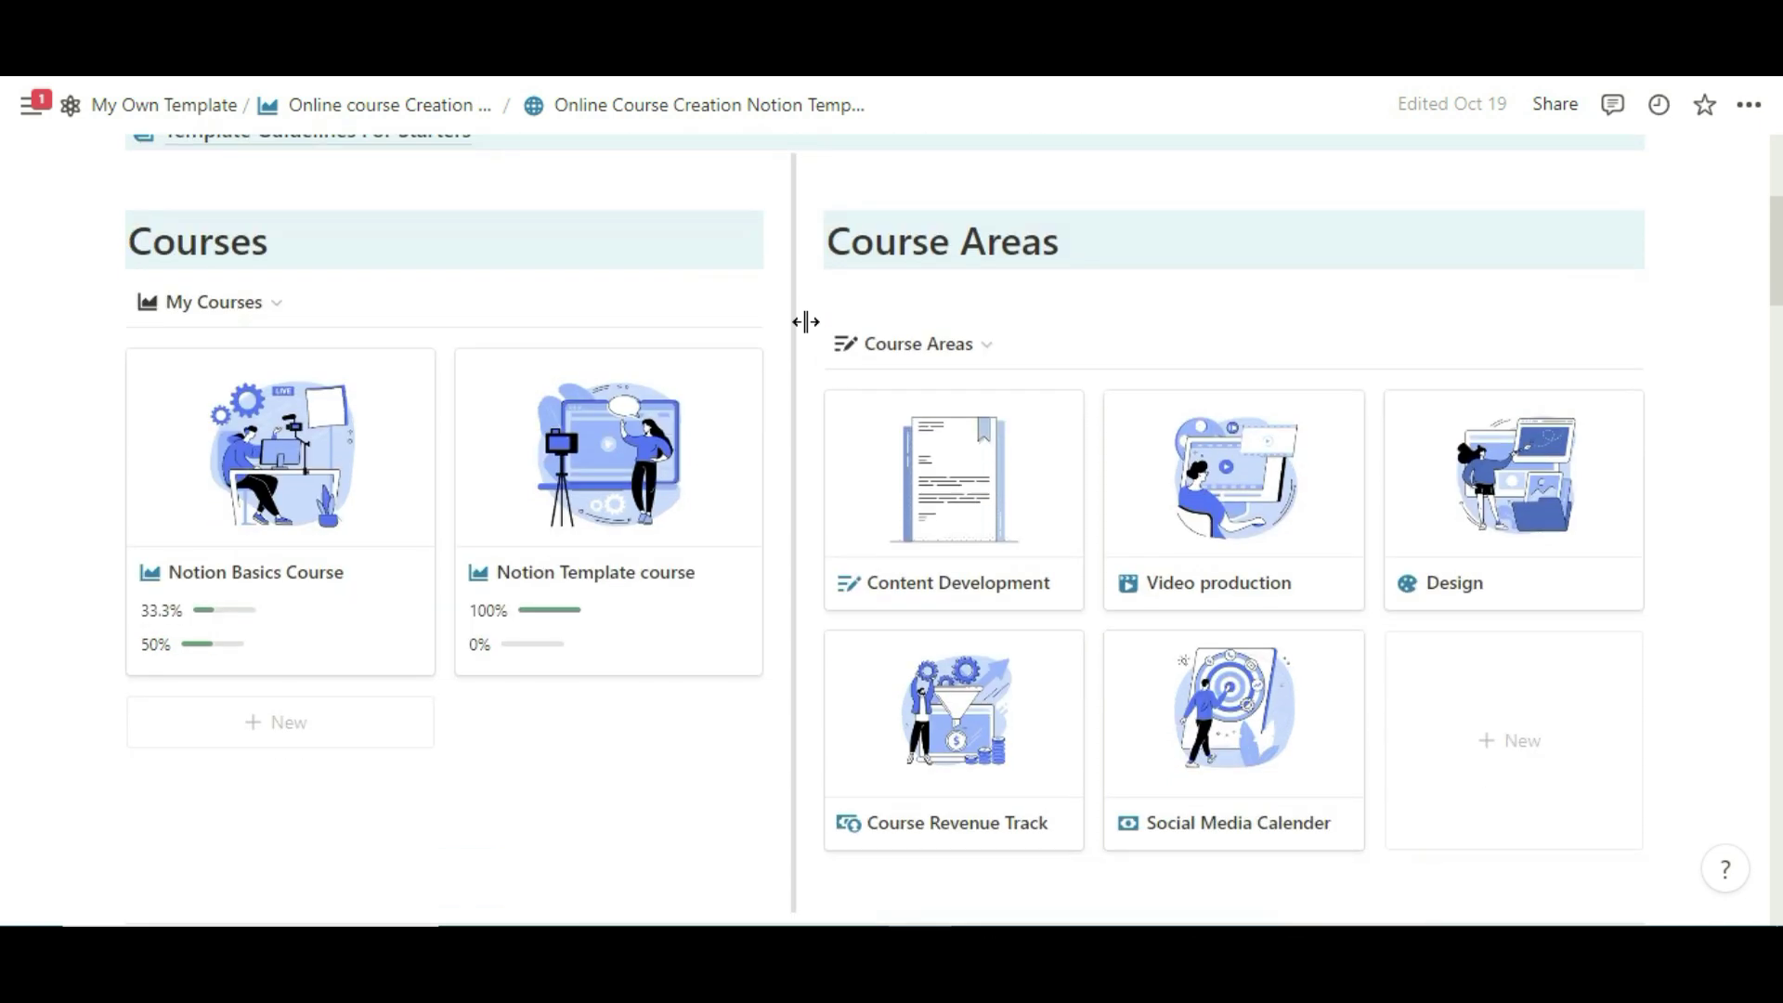
scroll(806, 321, down, 10)
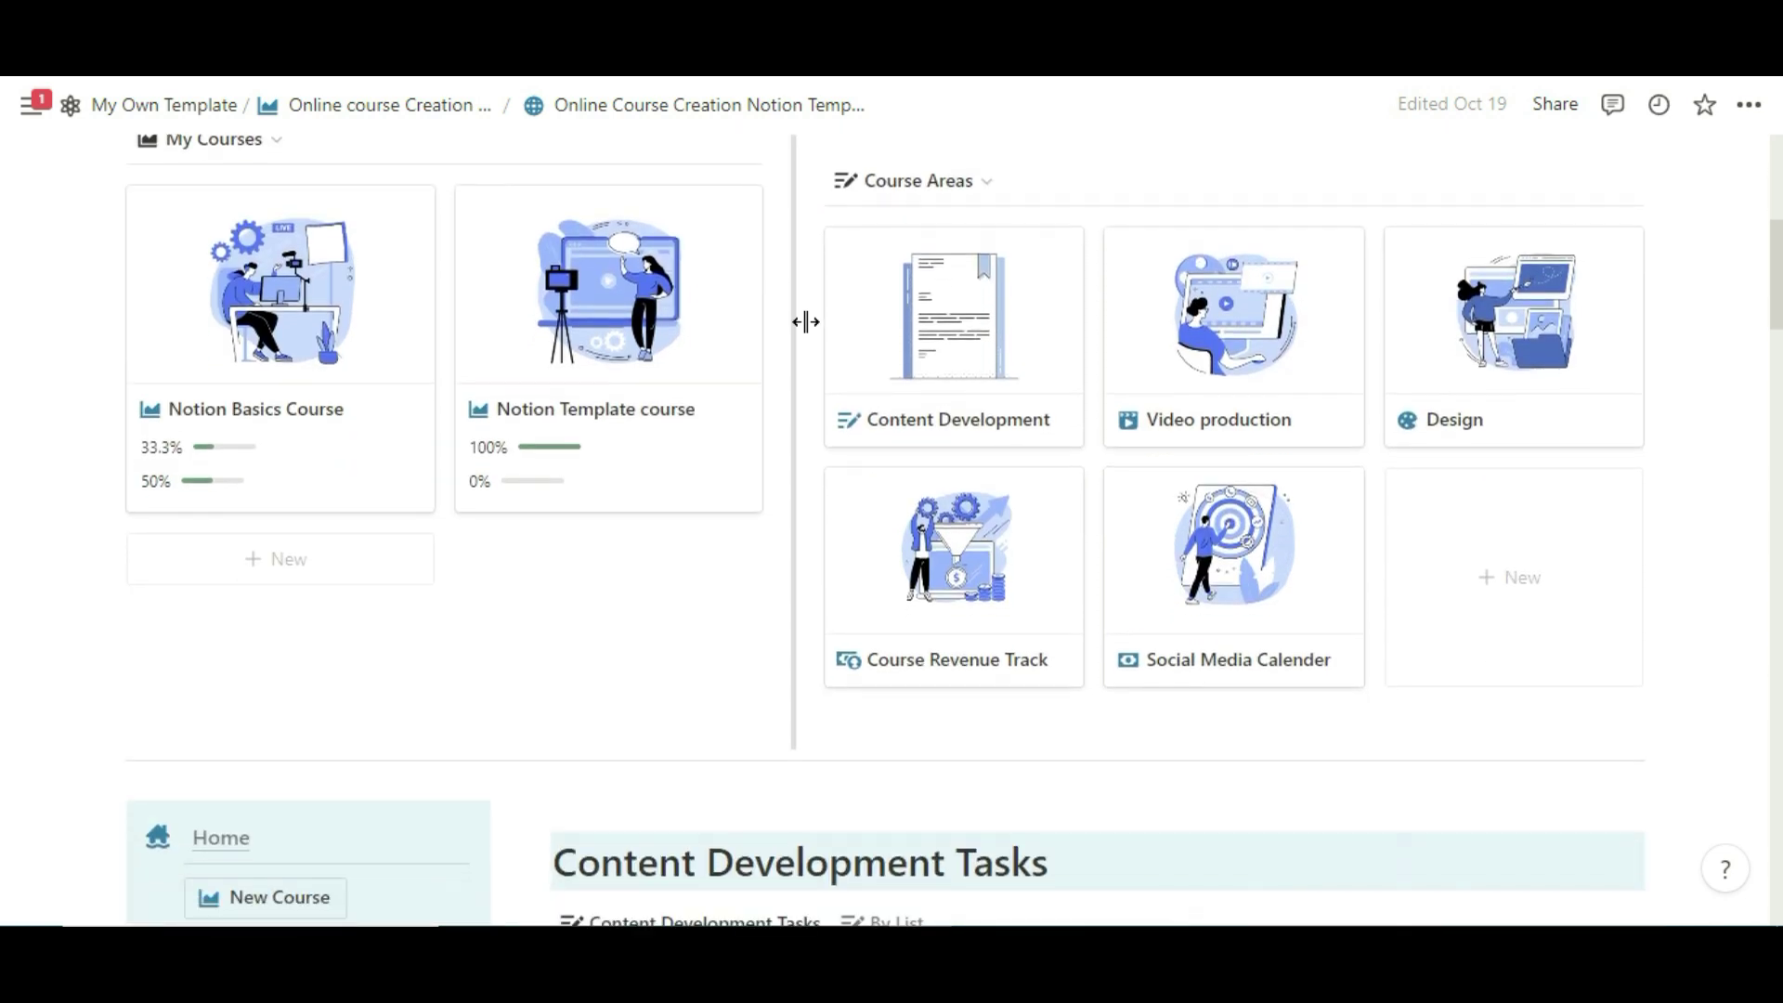
scroll(805, 322, down, 5)
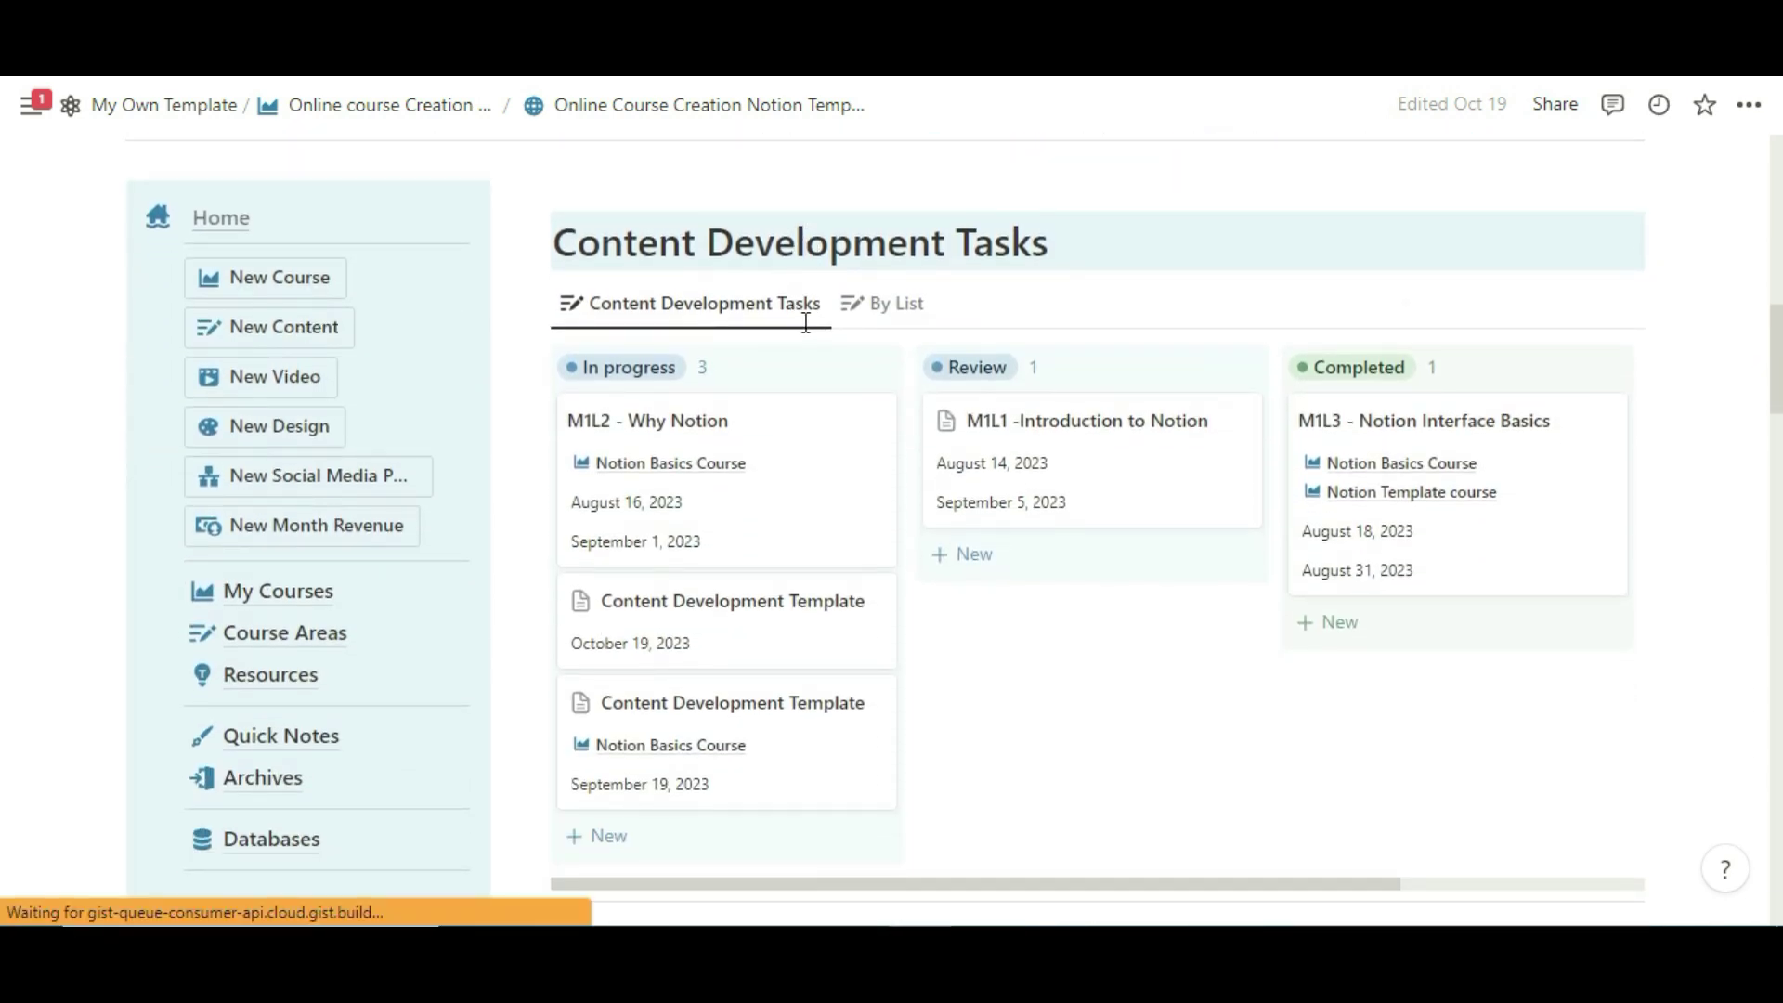
scroll(807, 324, up, 15)
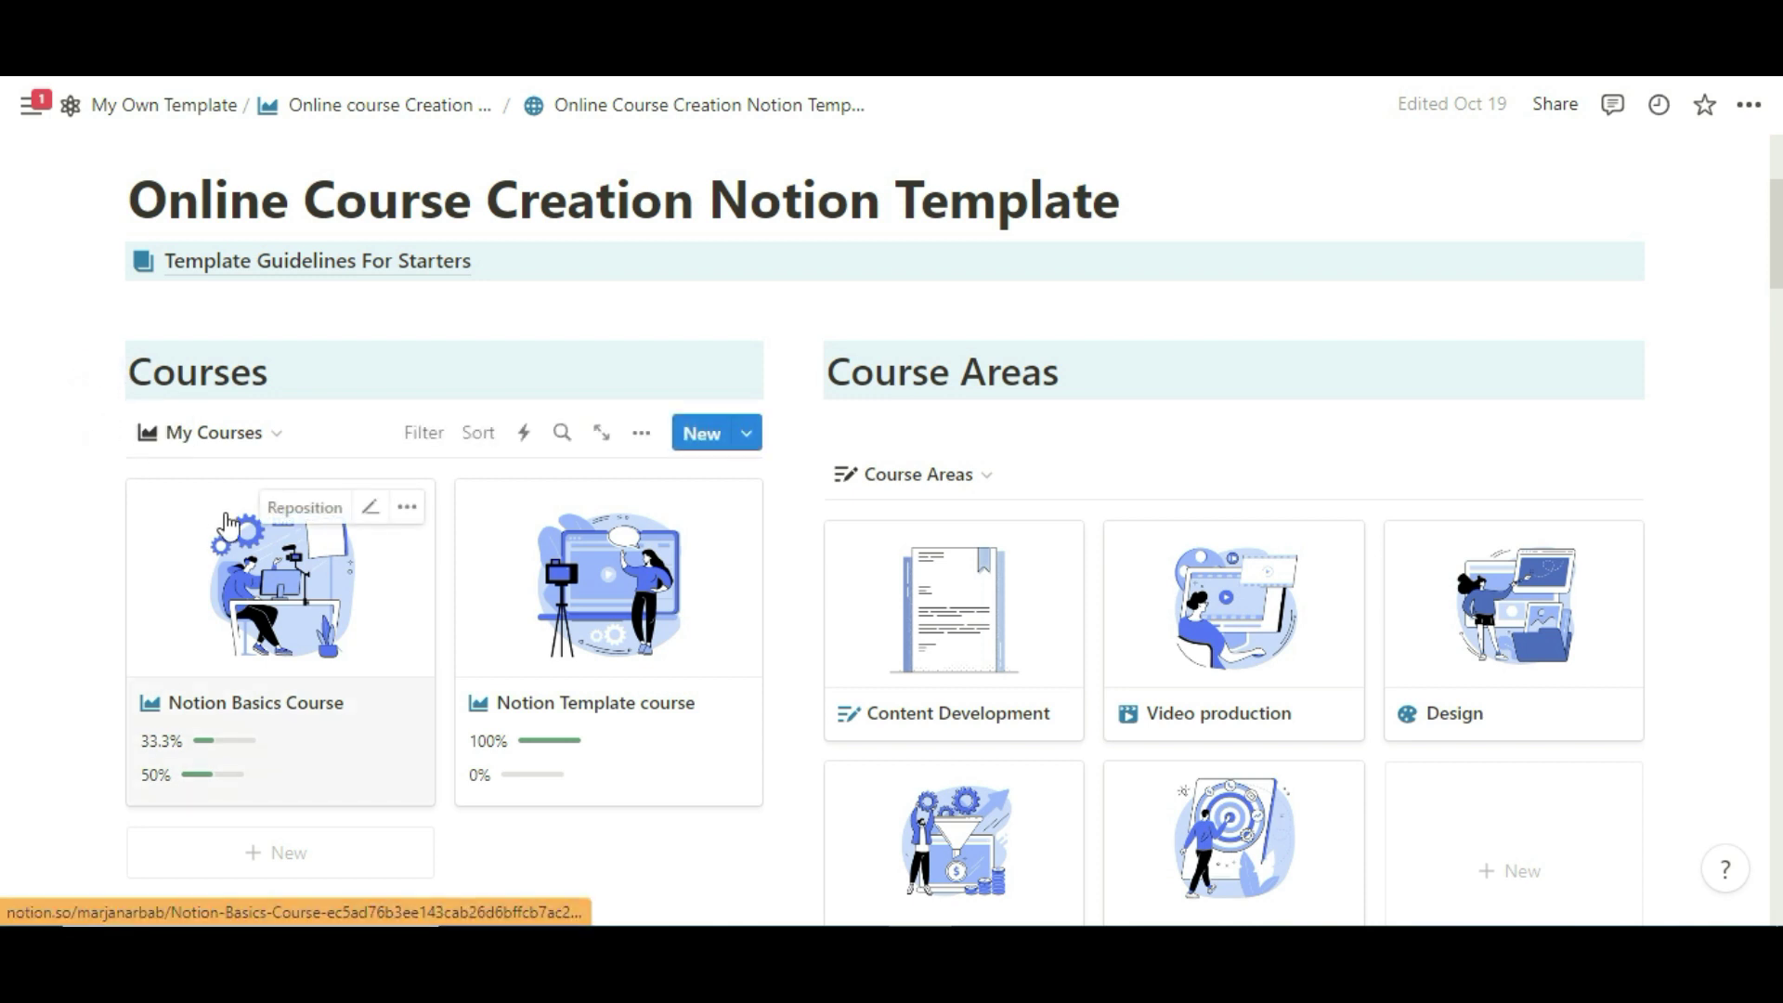
scroll(325, 576, down, 2)
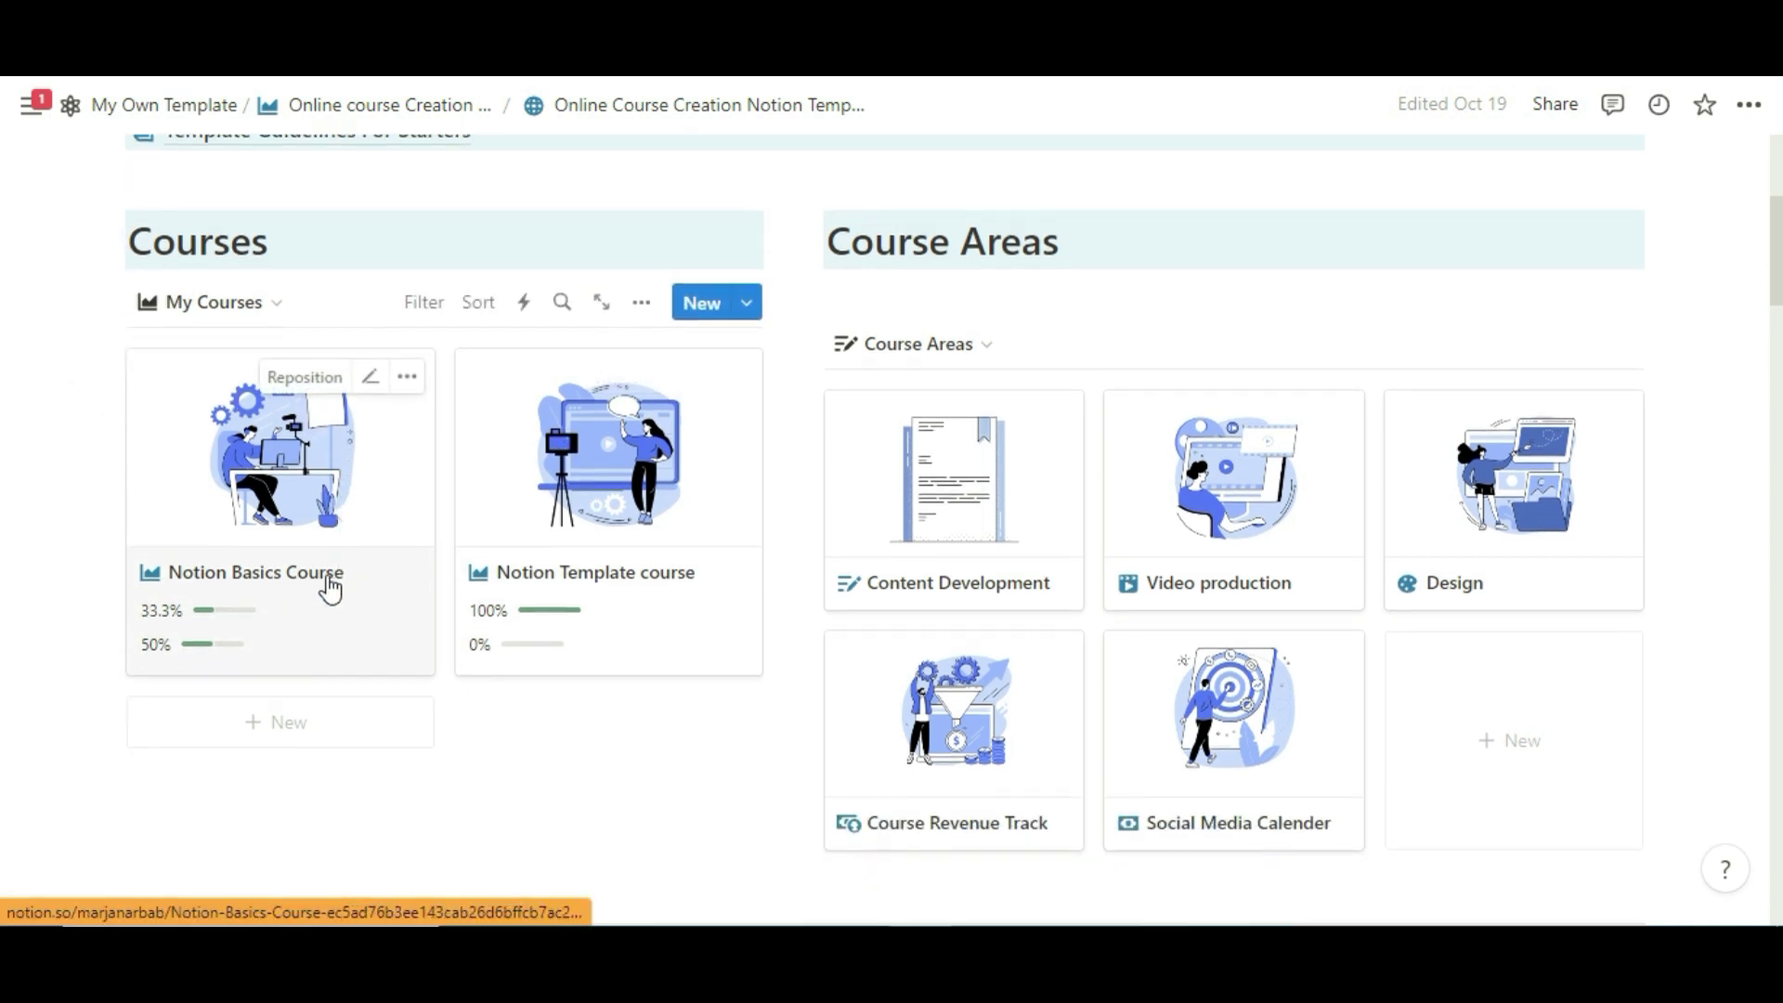
click(266, 721)
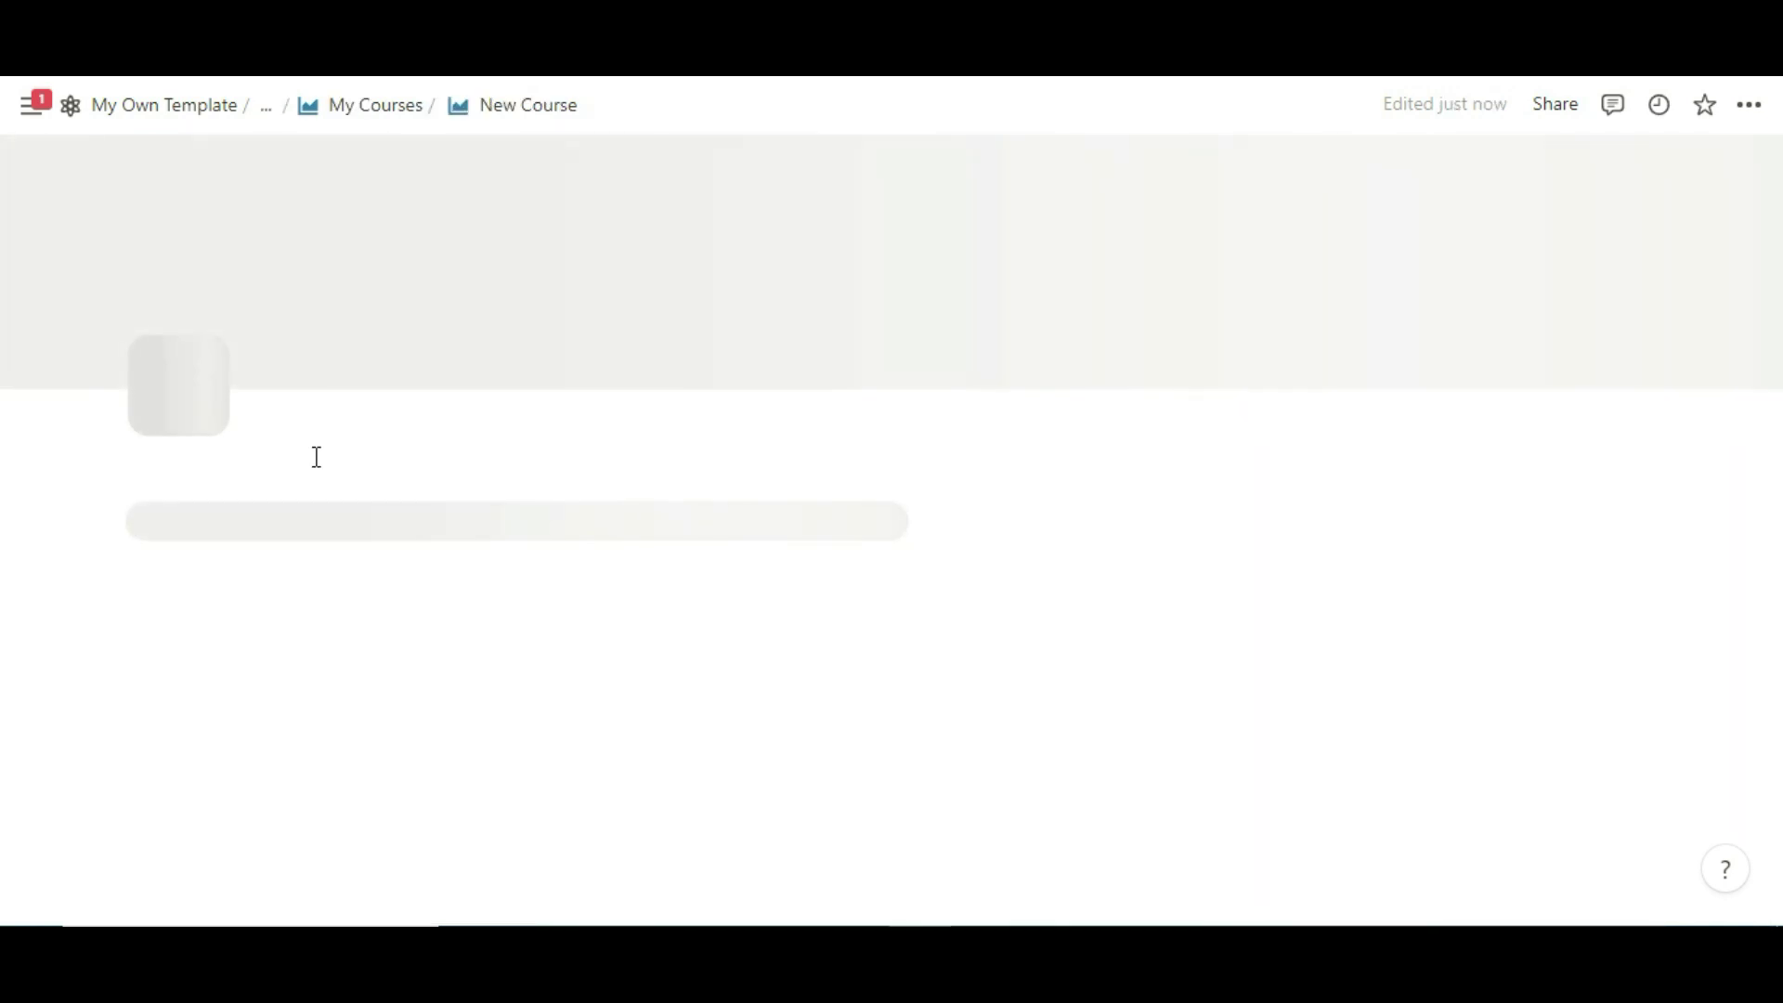
key(BackSpace)
key(BackSpace)
key(BackSpace)
key(BackSpace)
key(BackSpace)
key(BackSpace)
key(BackSpace)
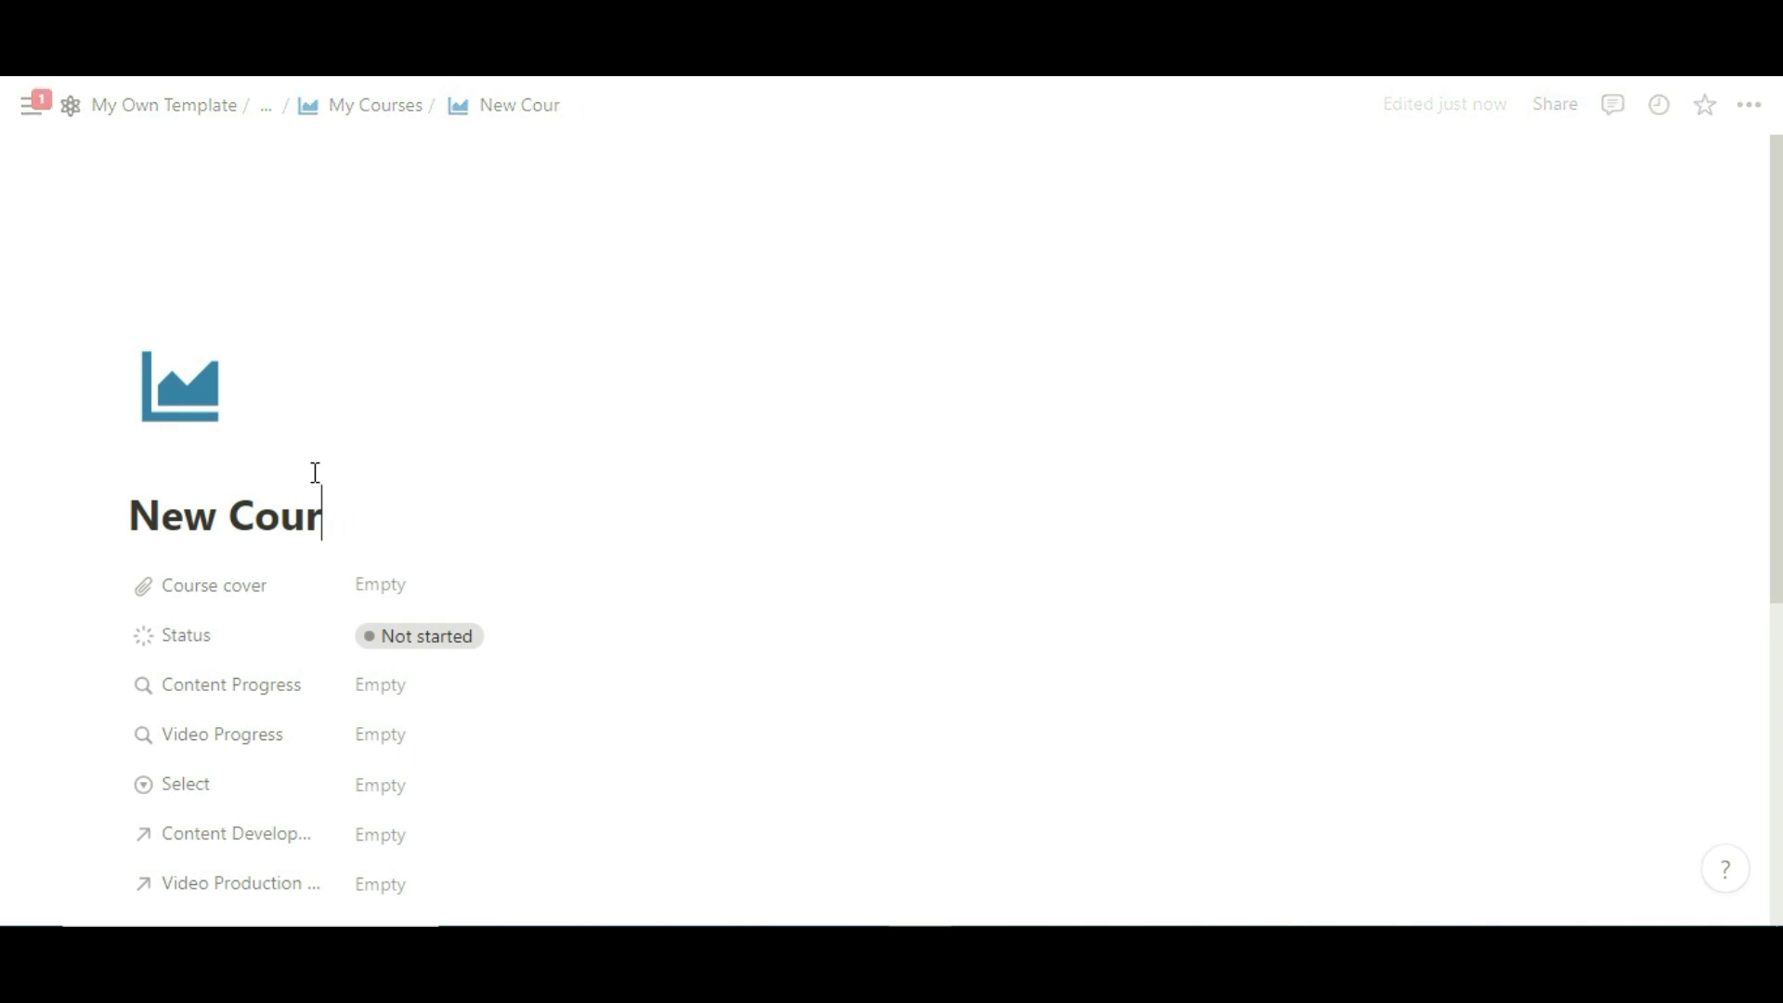
key(BackSpace)
key(BackSpace)
key(BackSpace)
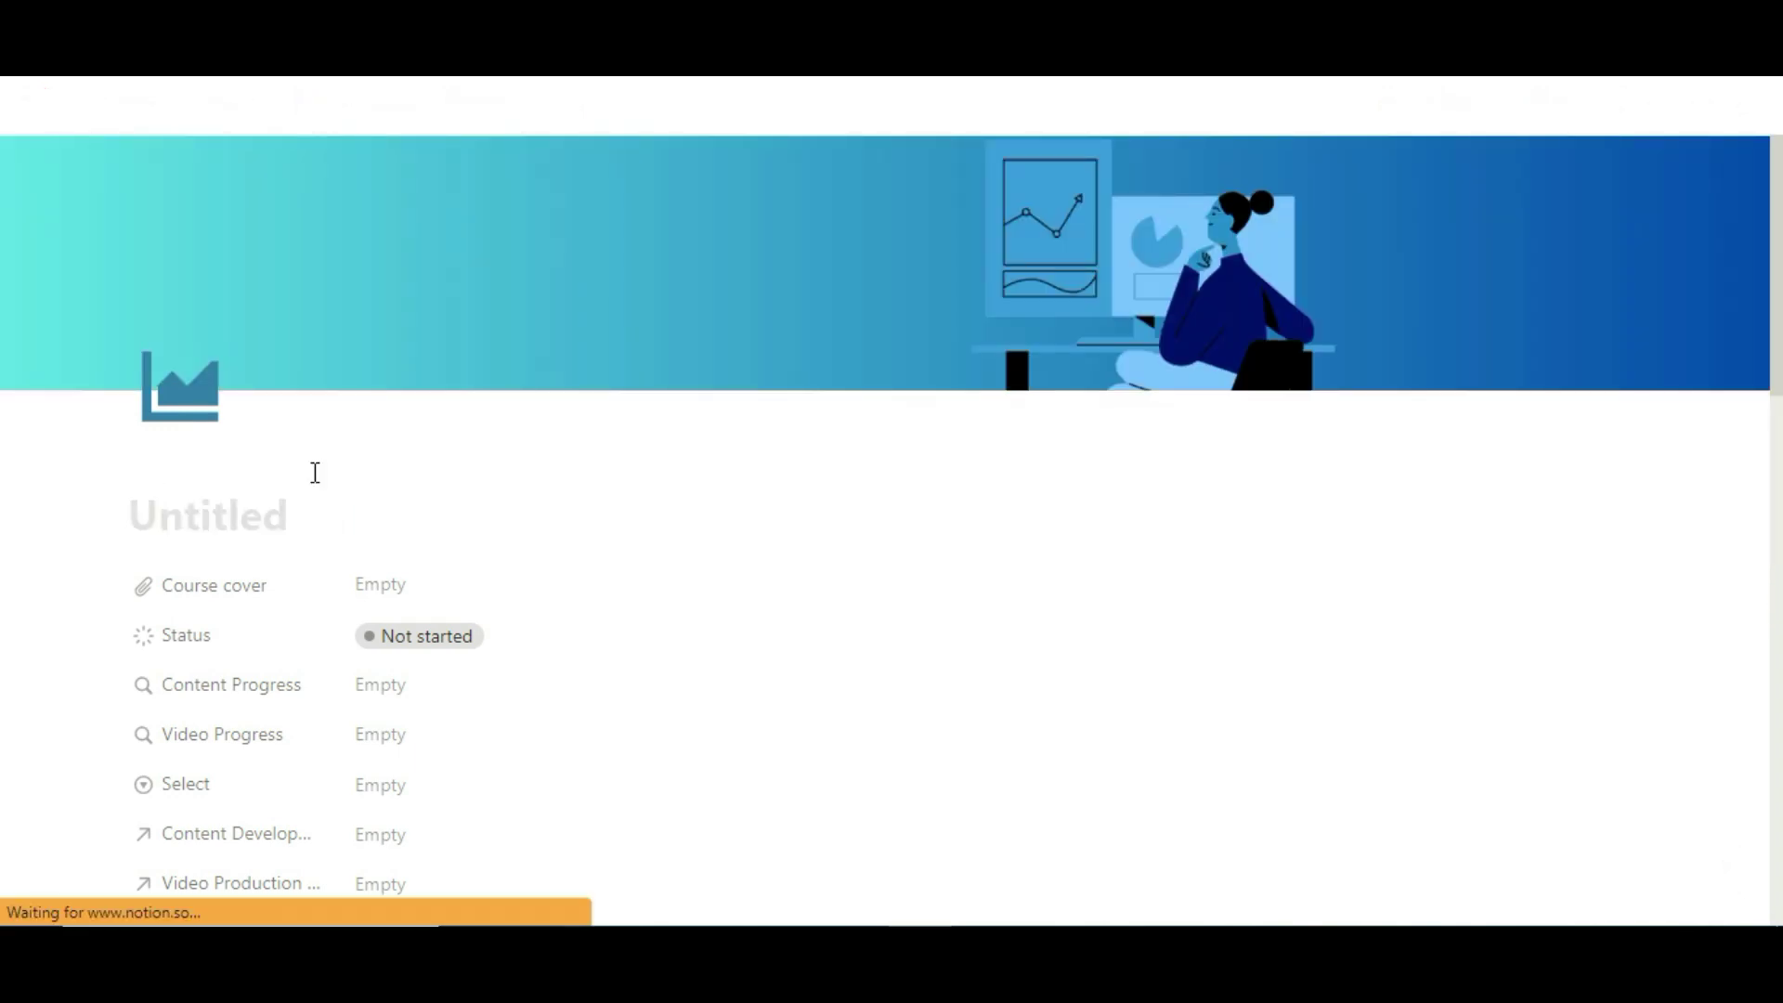
text(My New Course)
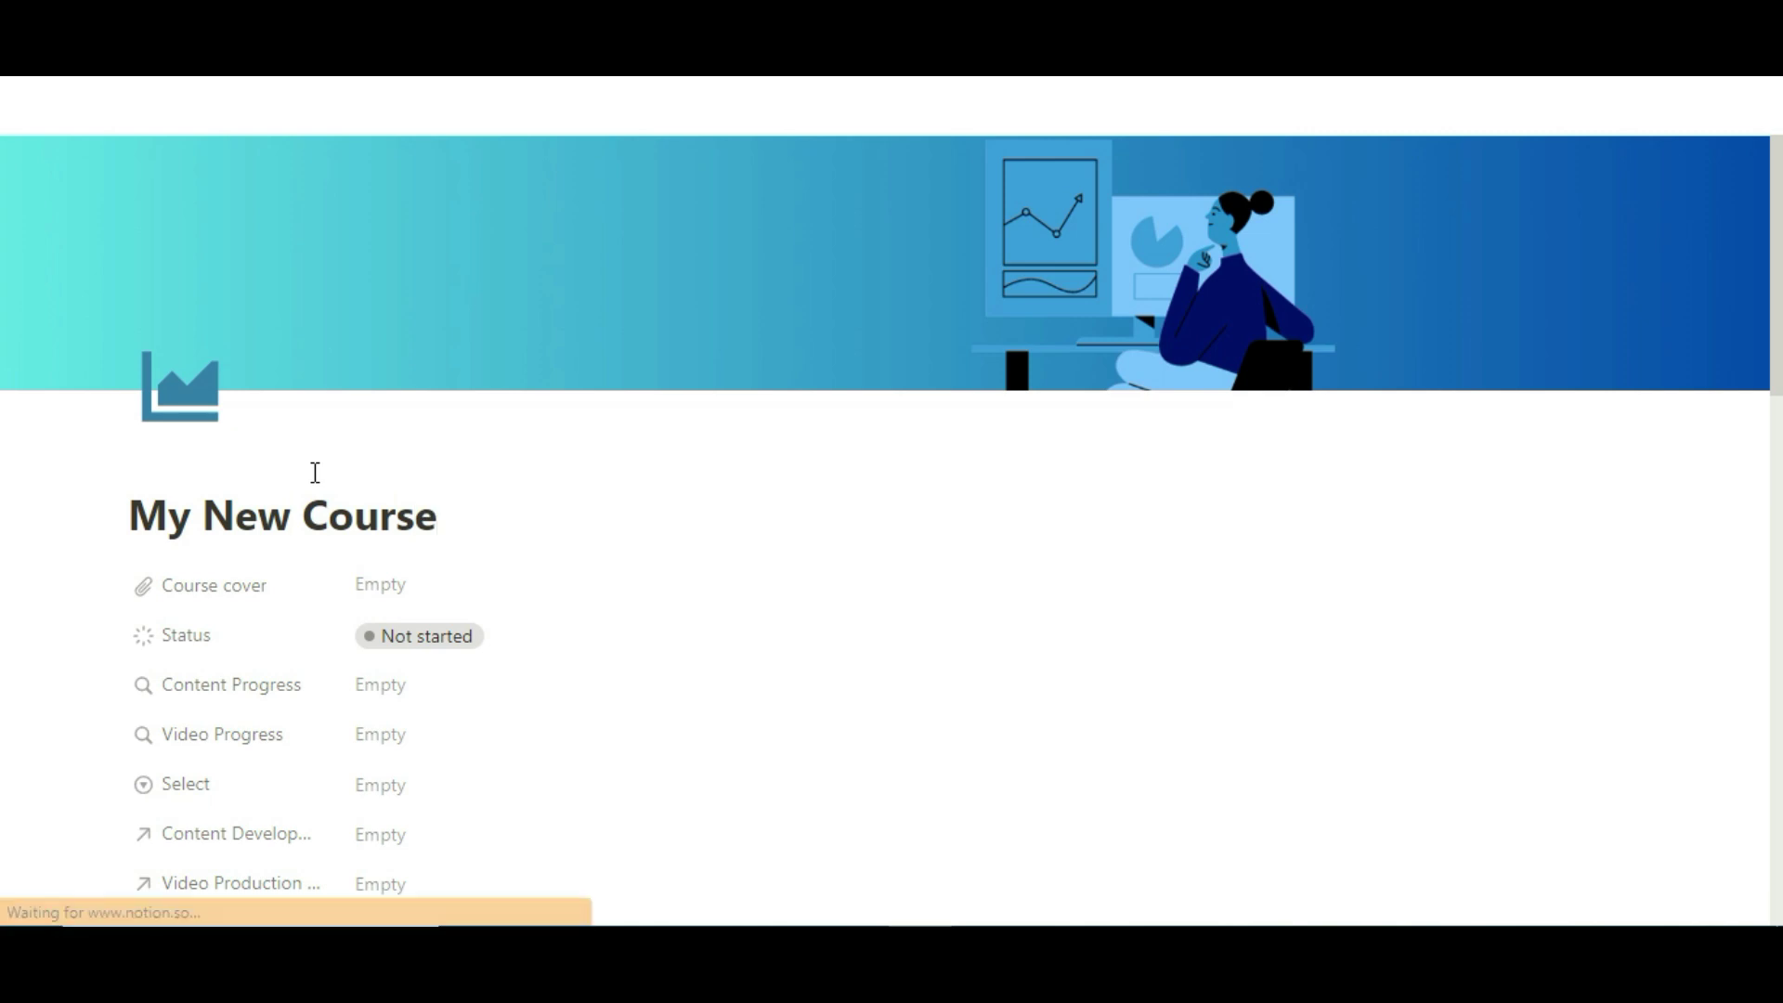
Step: Open the Course cover property of My New Course and show its embed-link option
scroll(315, 471, down, 2)
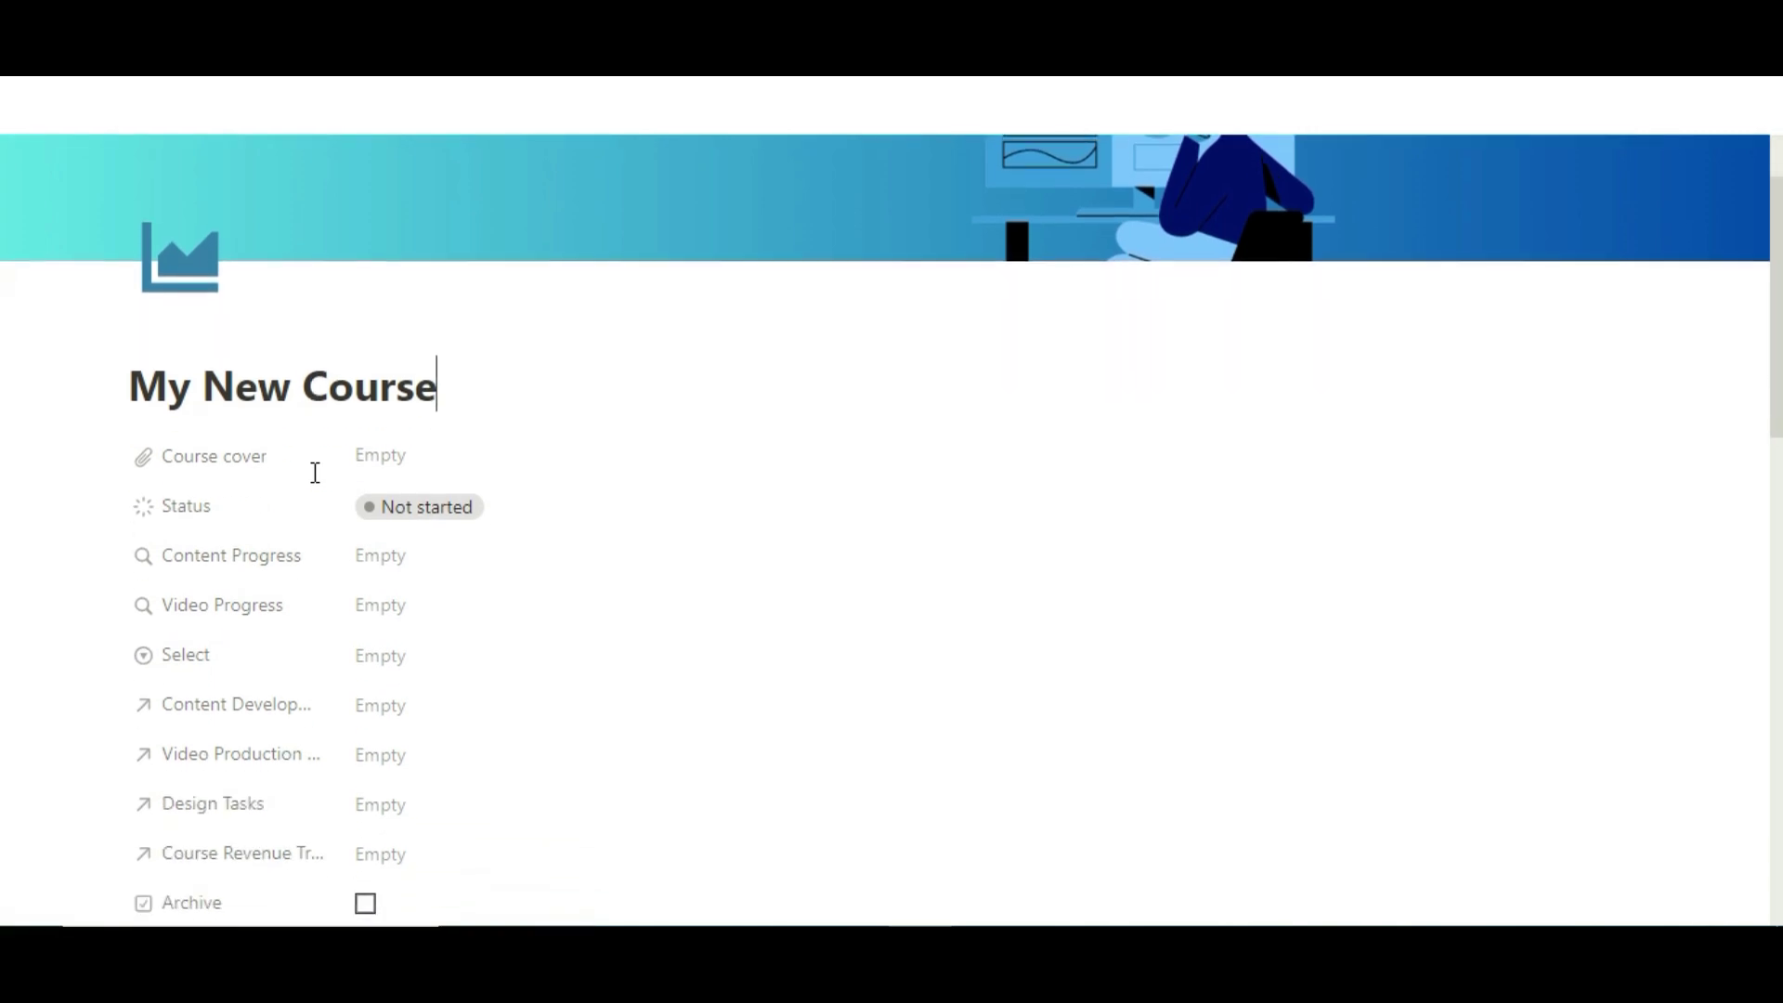
click(377, 465)
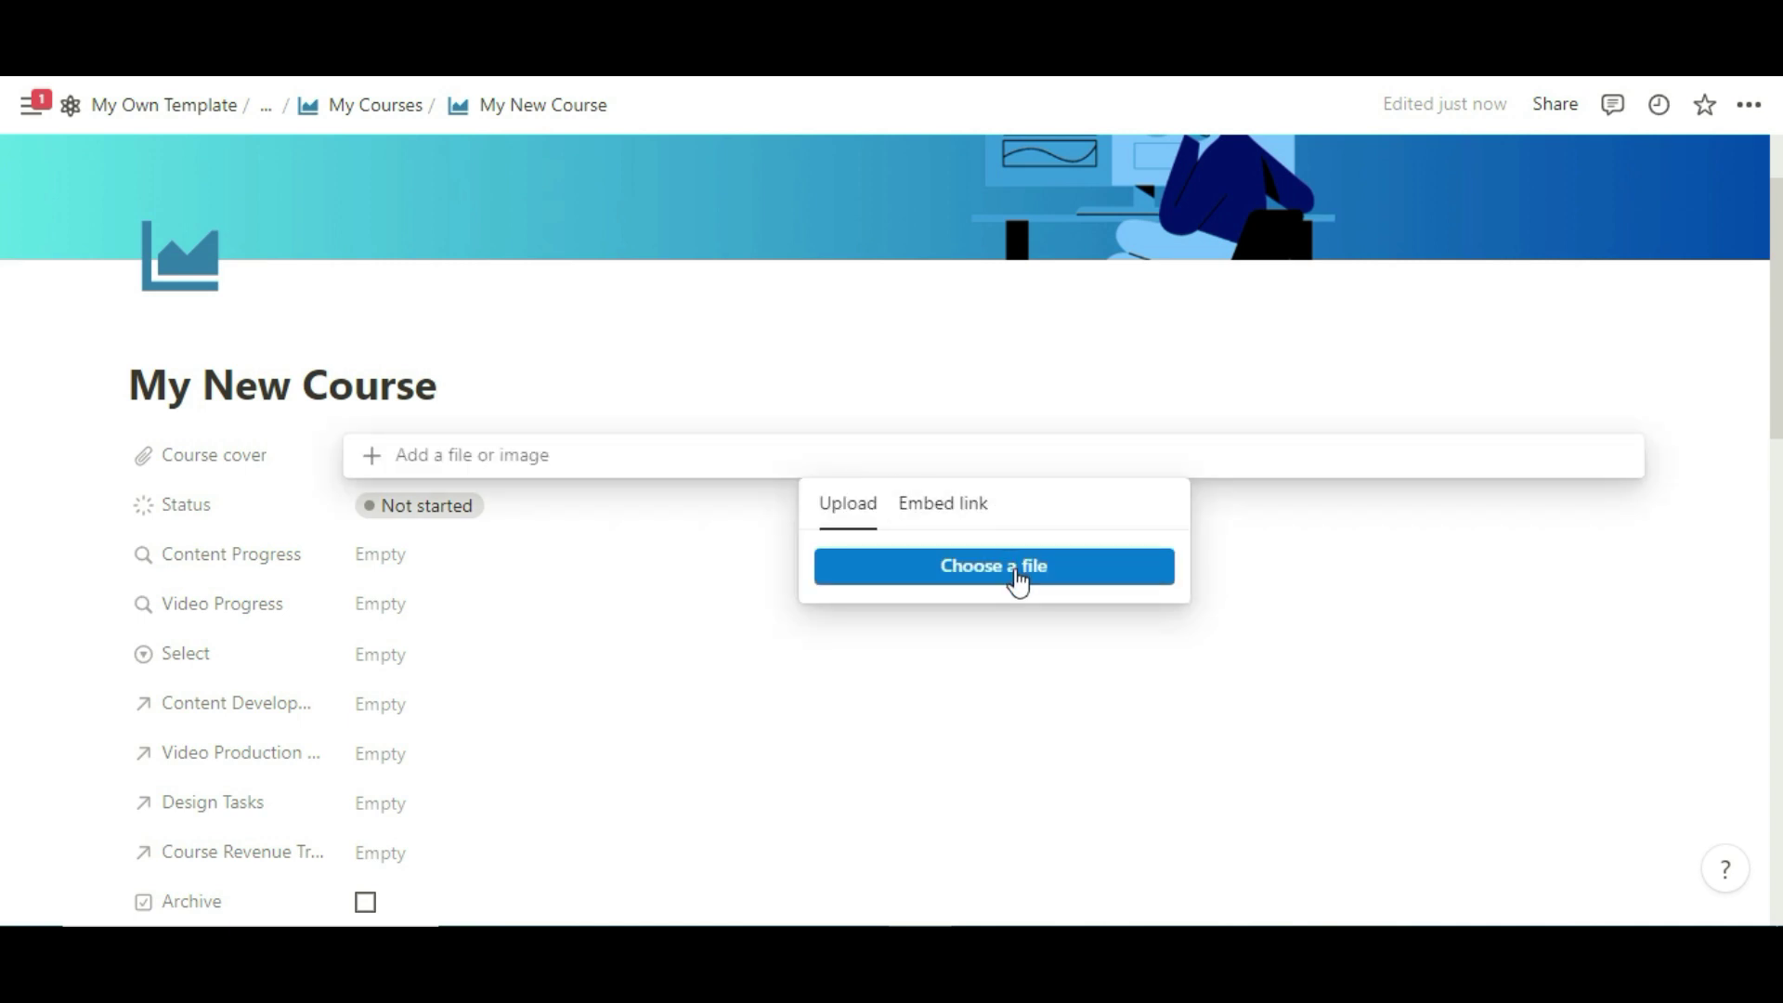
click(934, 523)
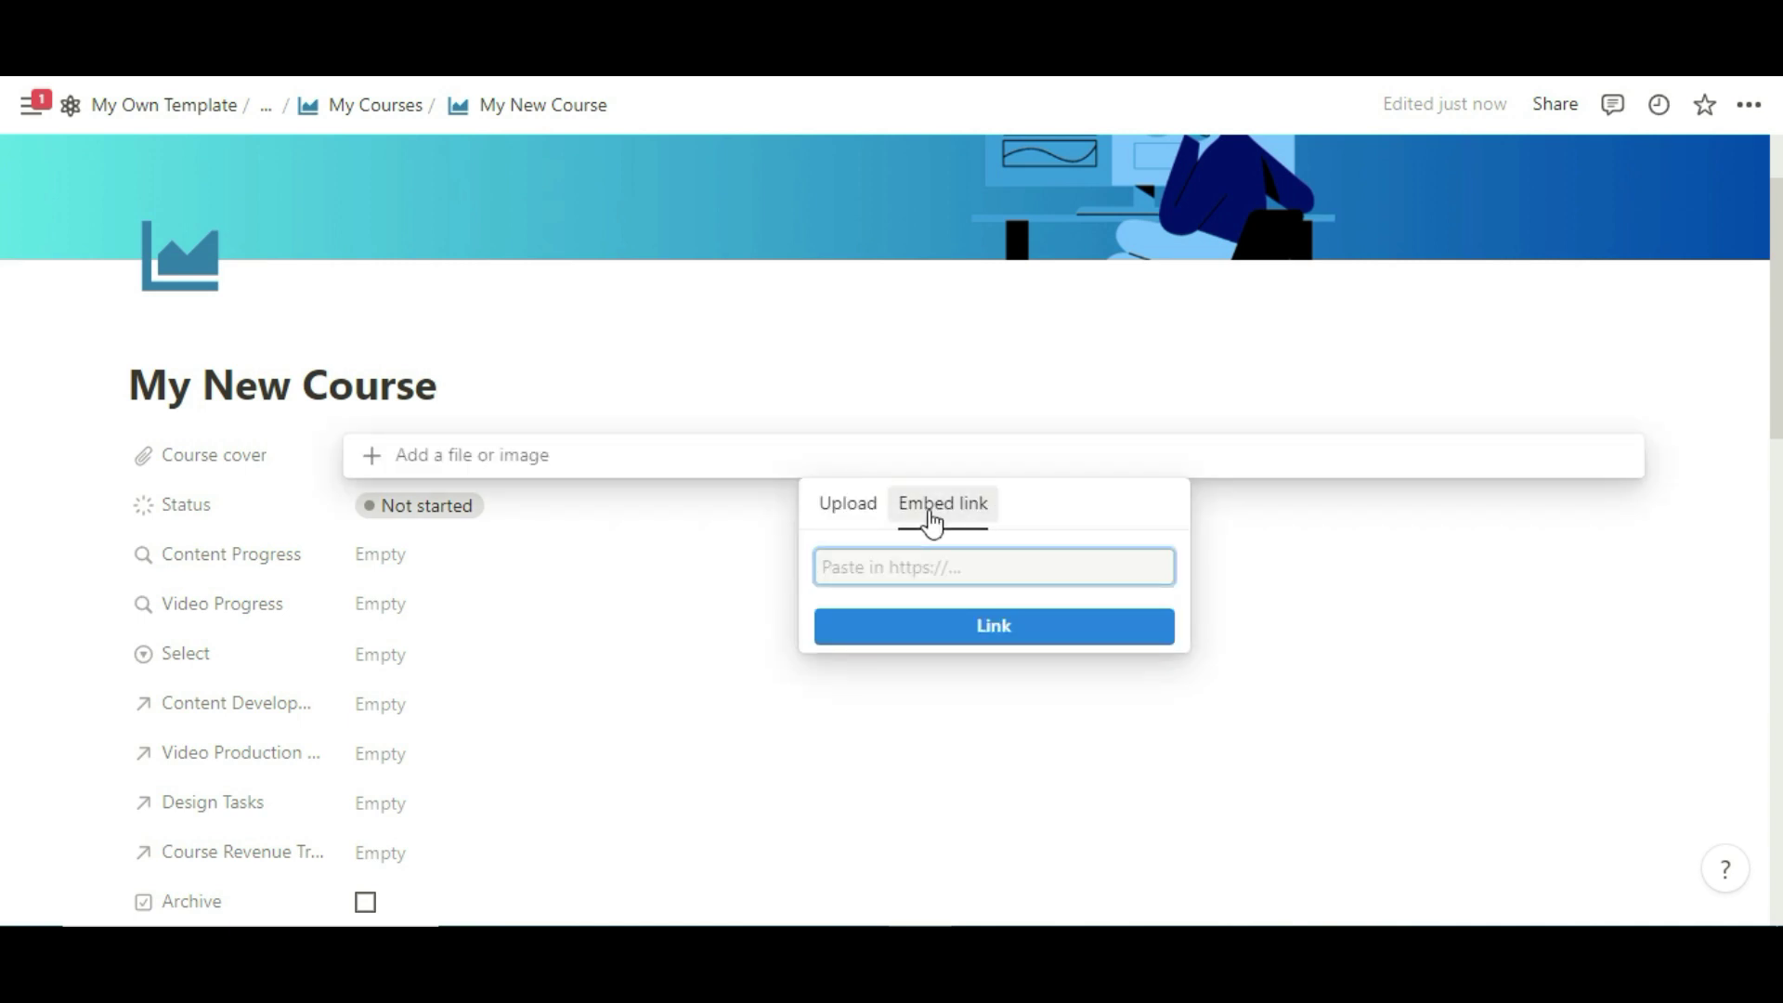
Step: Try to clear the Status value of My New Course
click(427, 504)
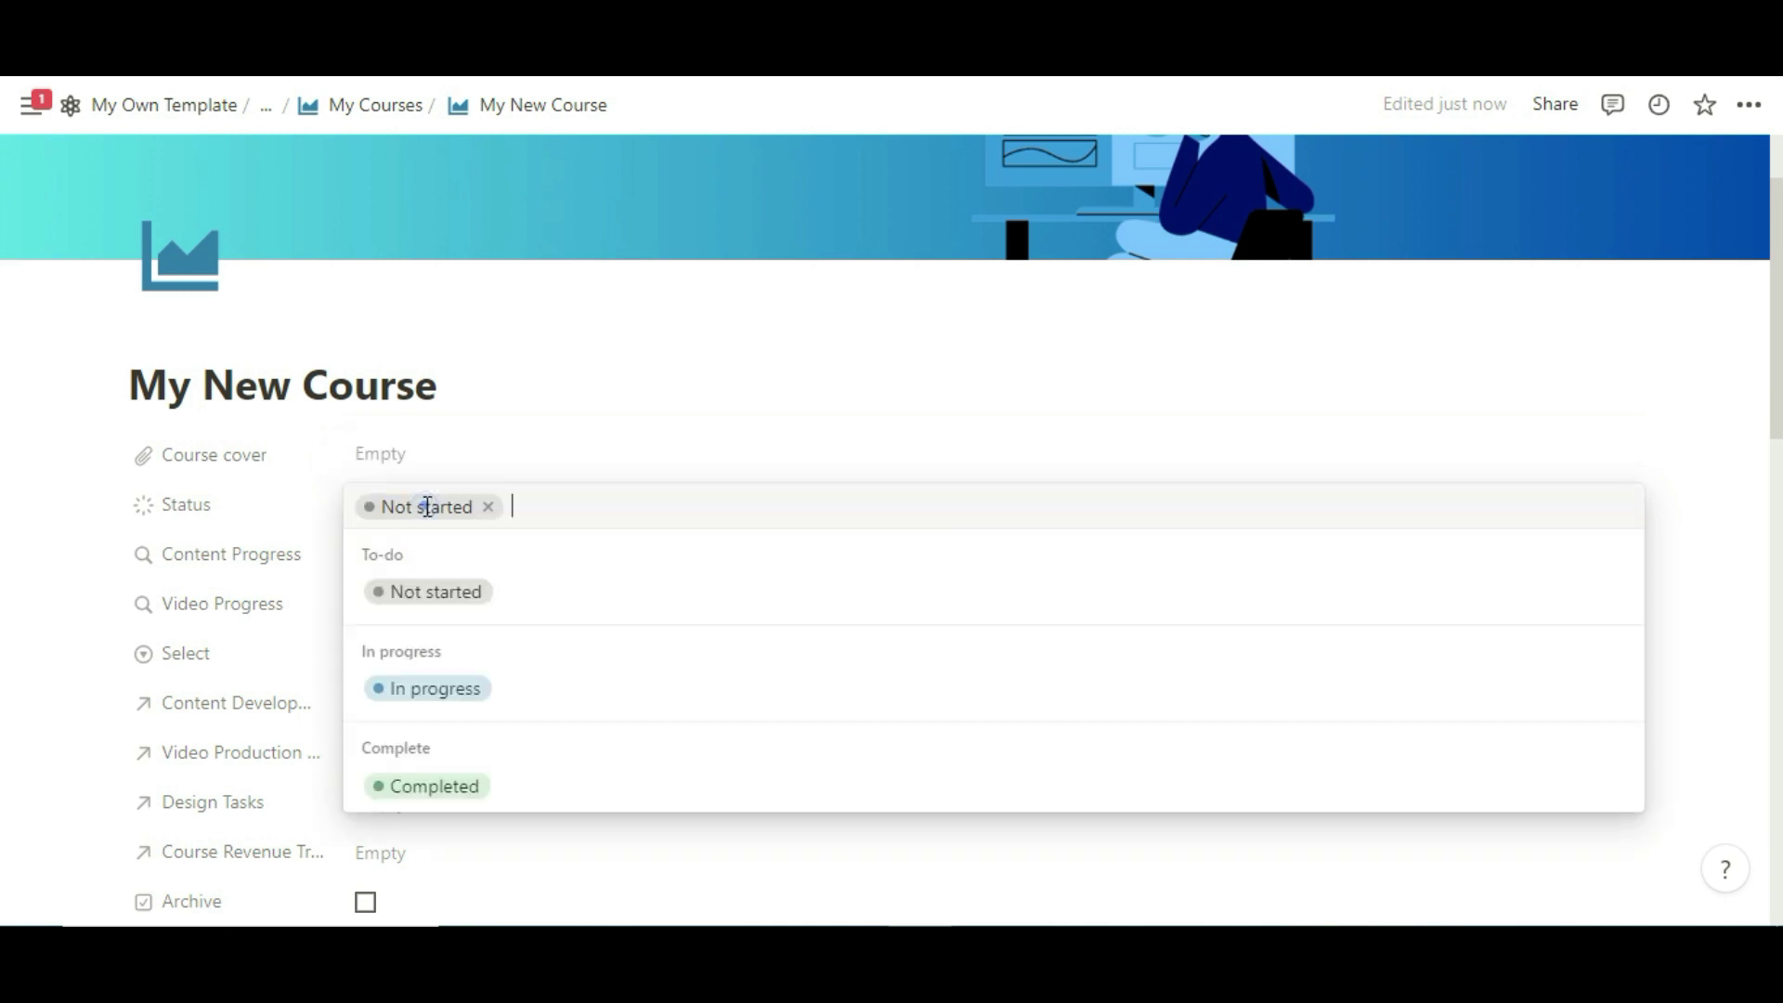
click(487, 509)
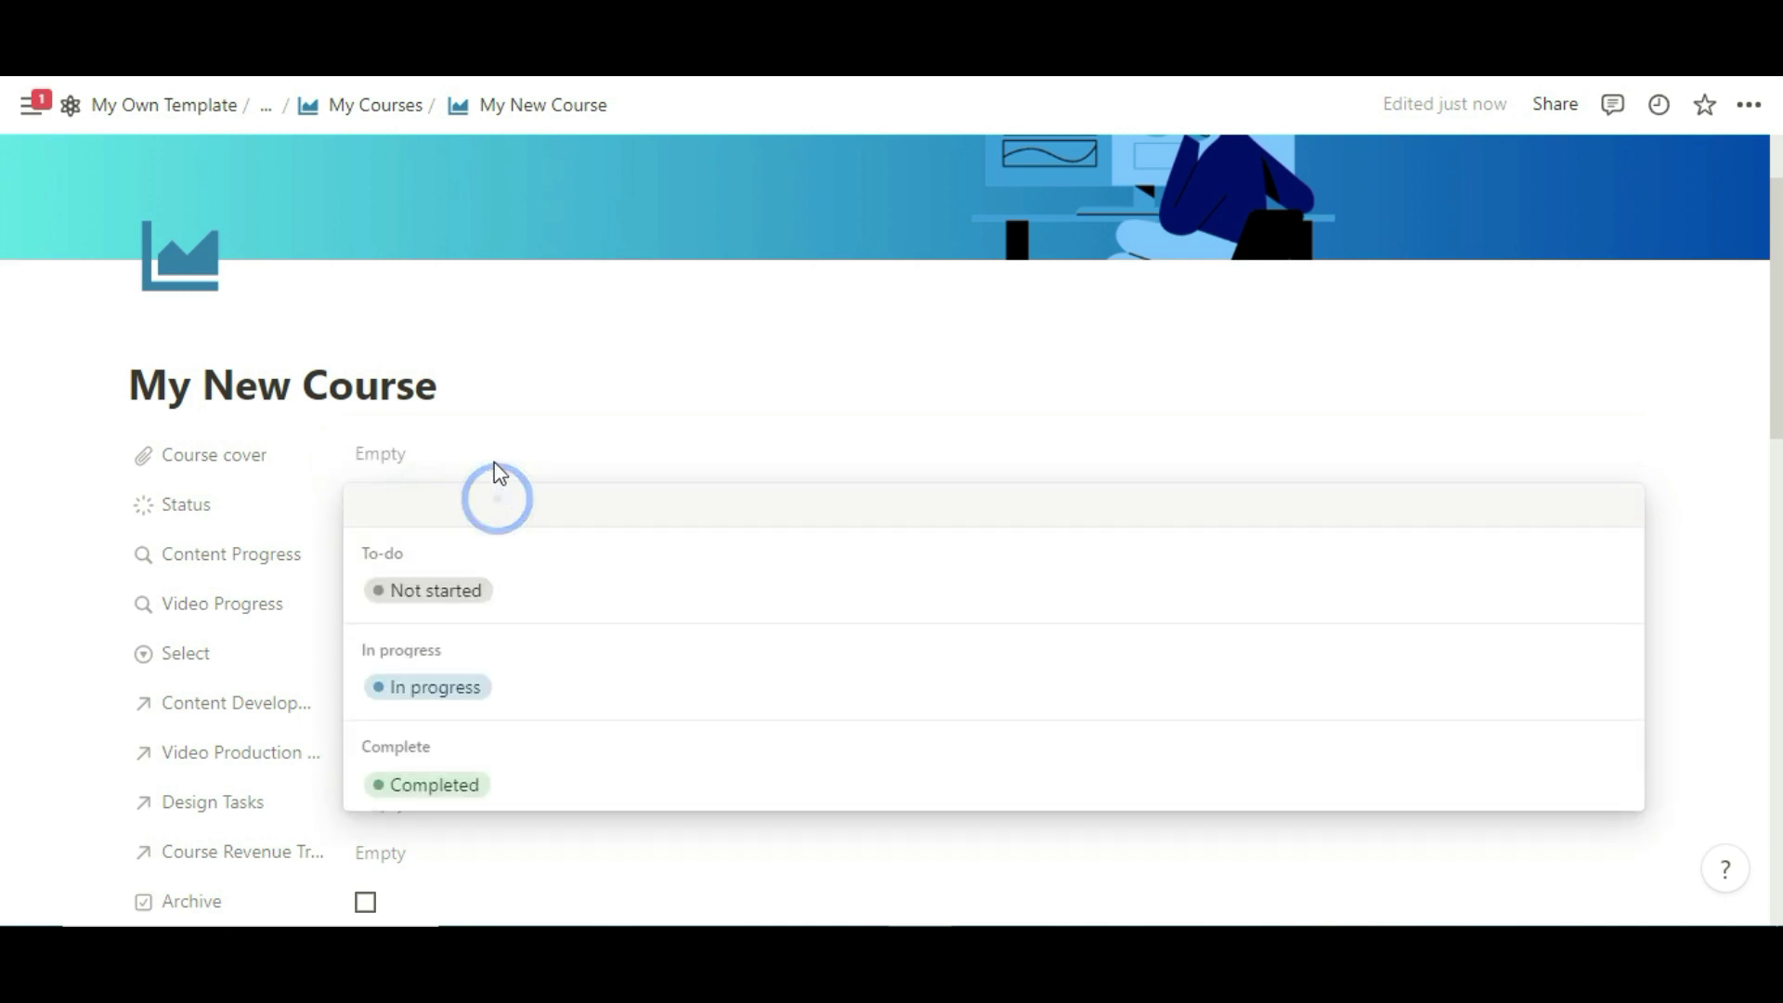
click(62, 506)
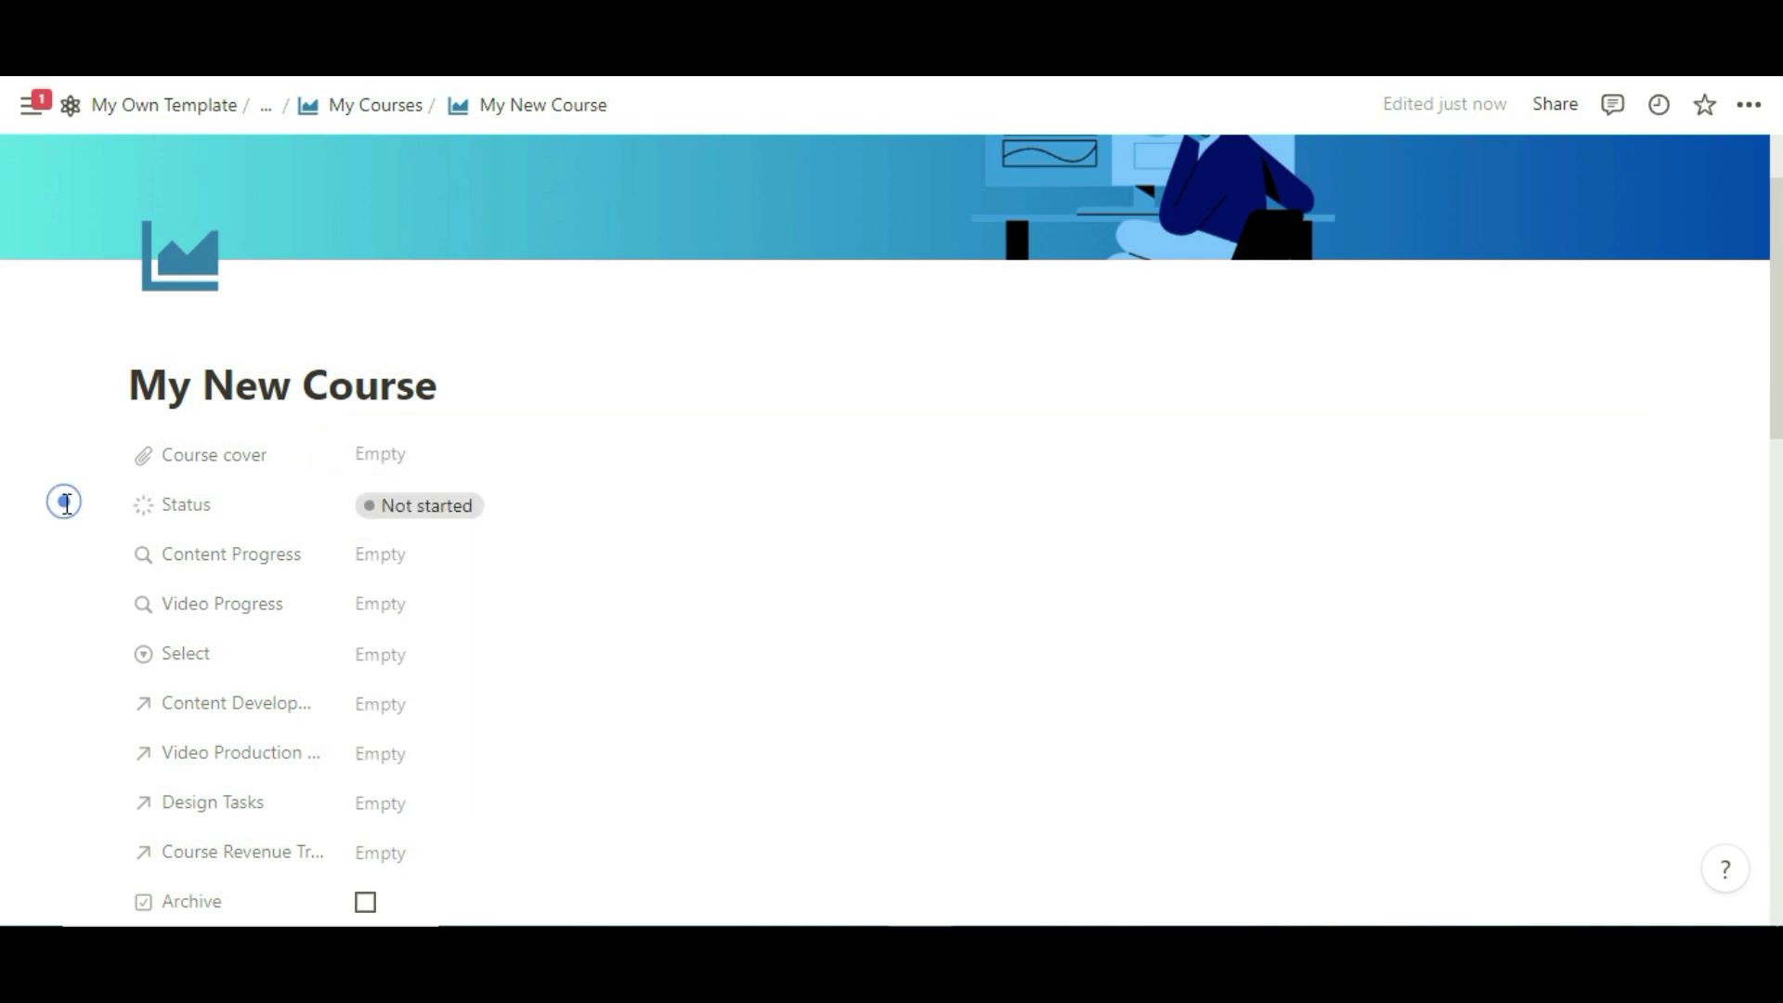
Step: Examine the new course page's properties and its course titles, description, objectives and pre-requisites sections
scroll(336, 362, down, 3)
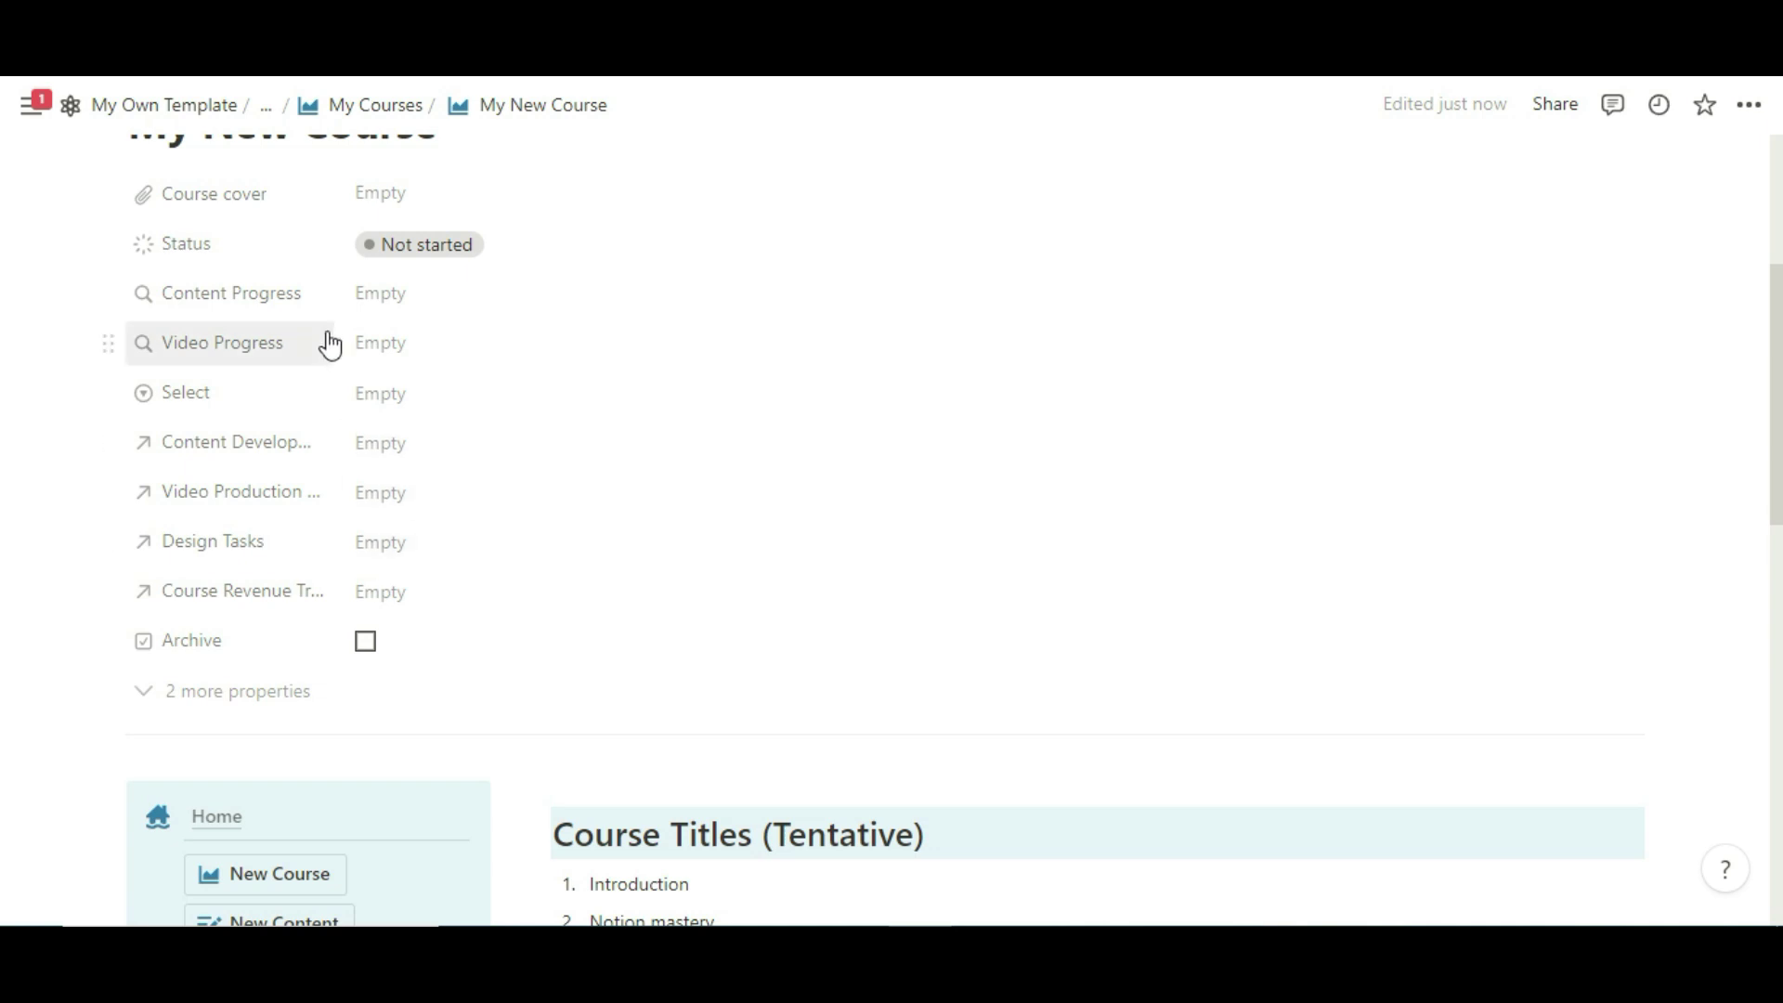
scroll(326, 341, up, 3)
scroll(340, 416, down, 3)
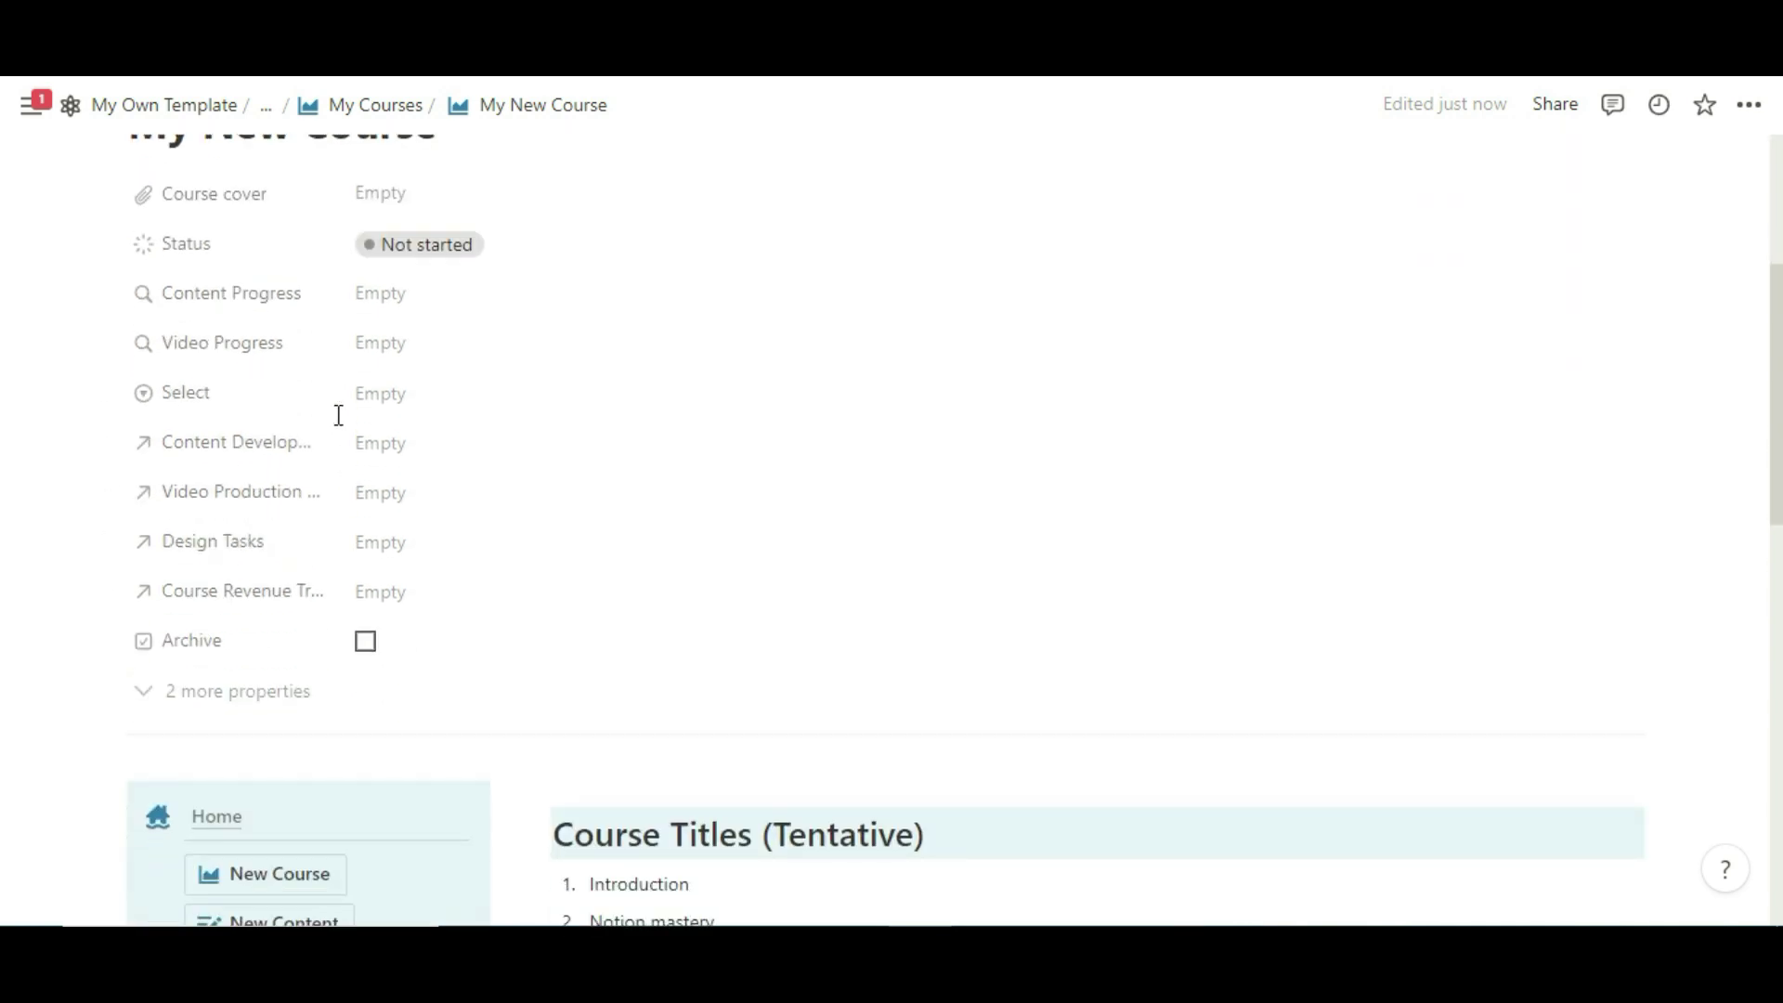
scroll(339, 415, down, 8)
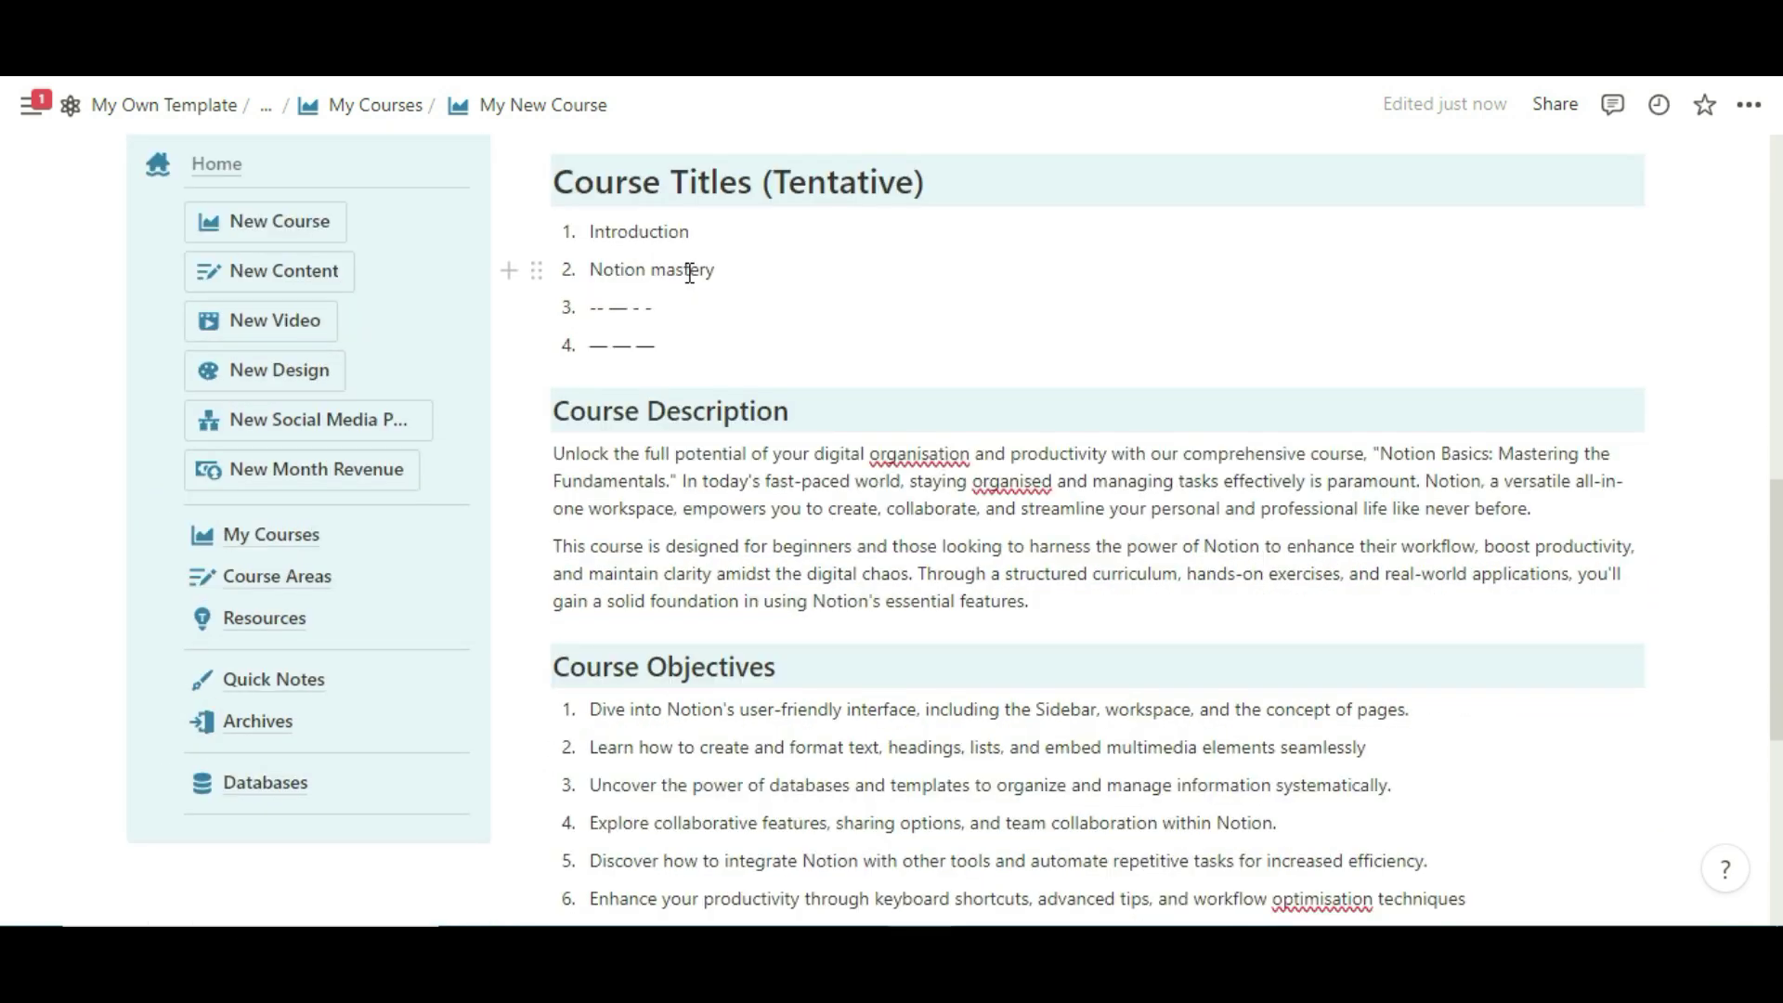
scroll(690, 273, down, 2)
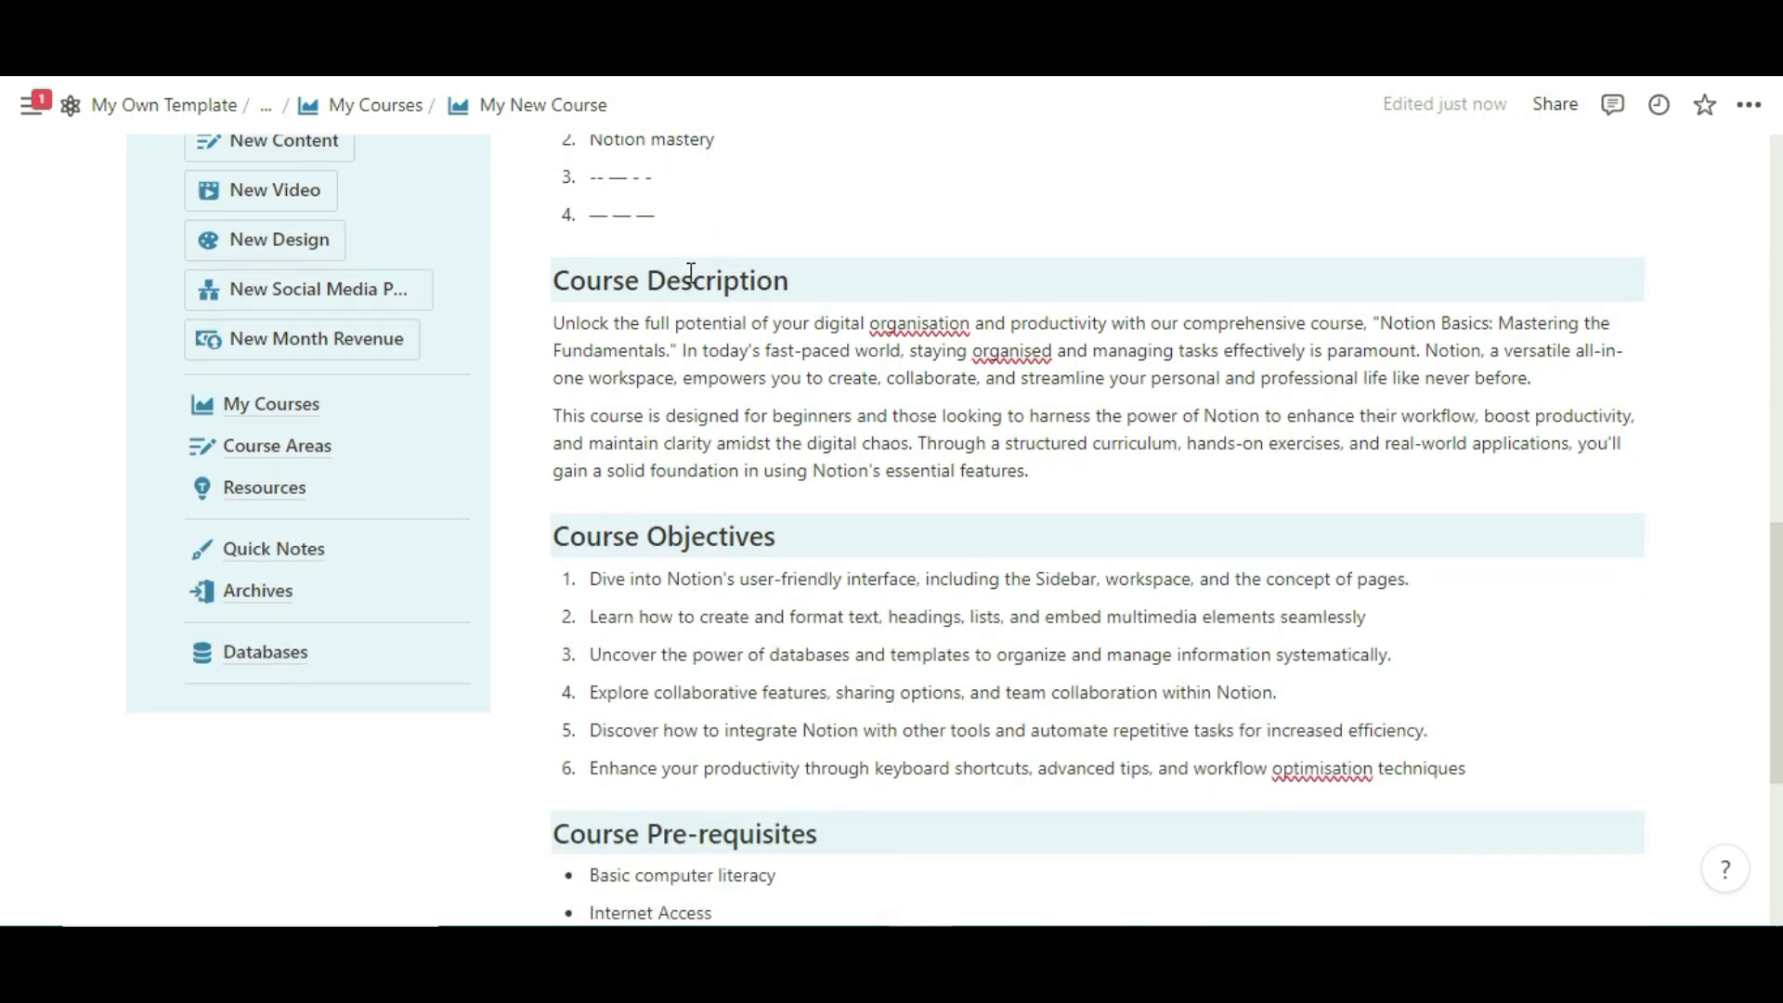
scroll(756, 406, down, 2)
scroll(738, 481, down, 2)
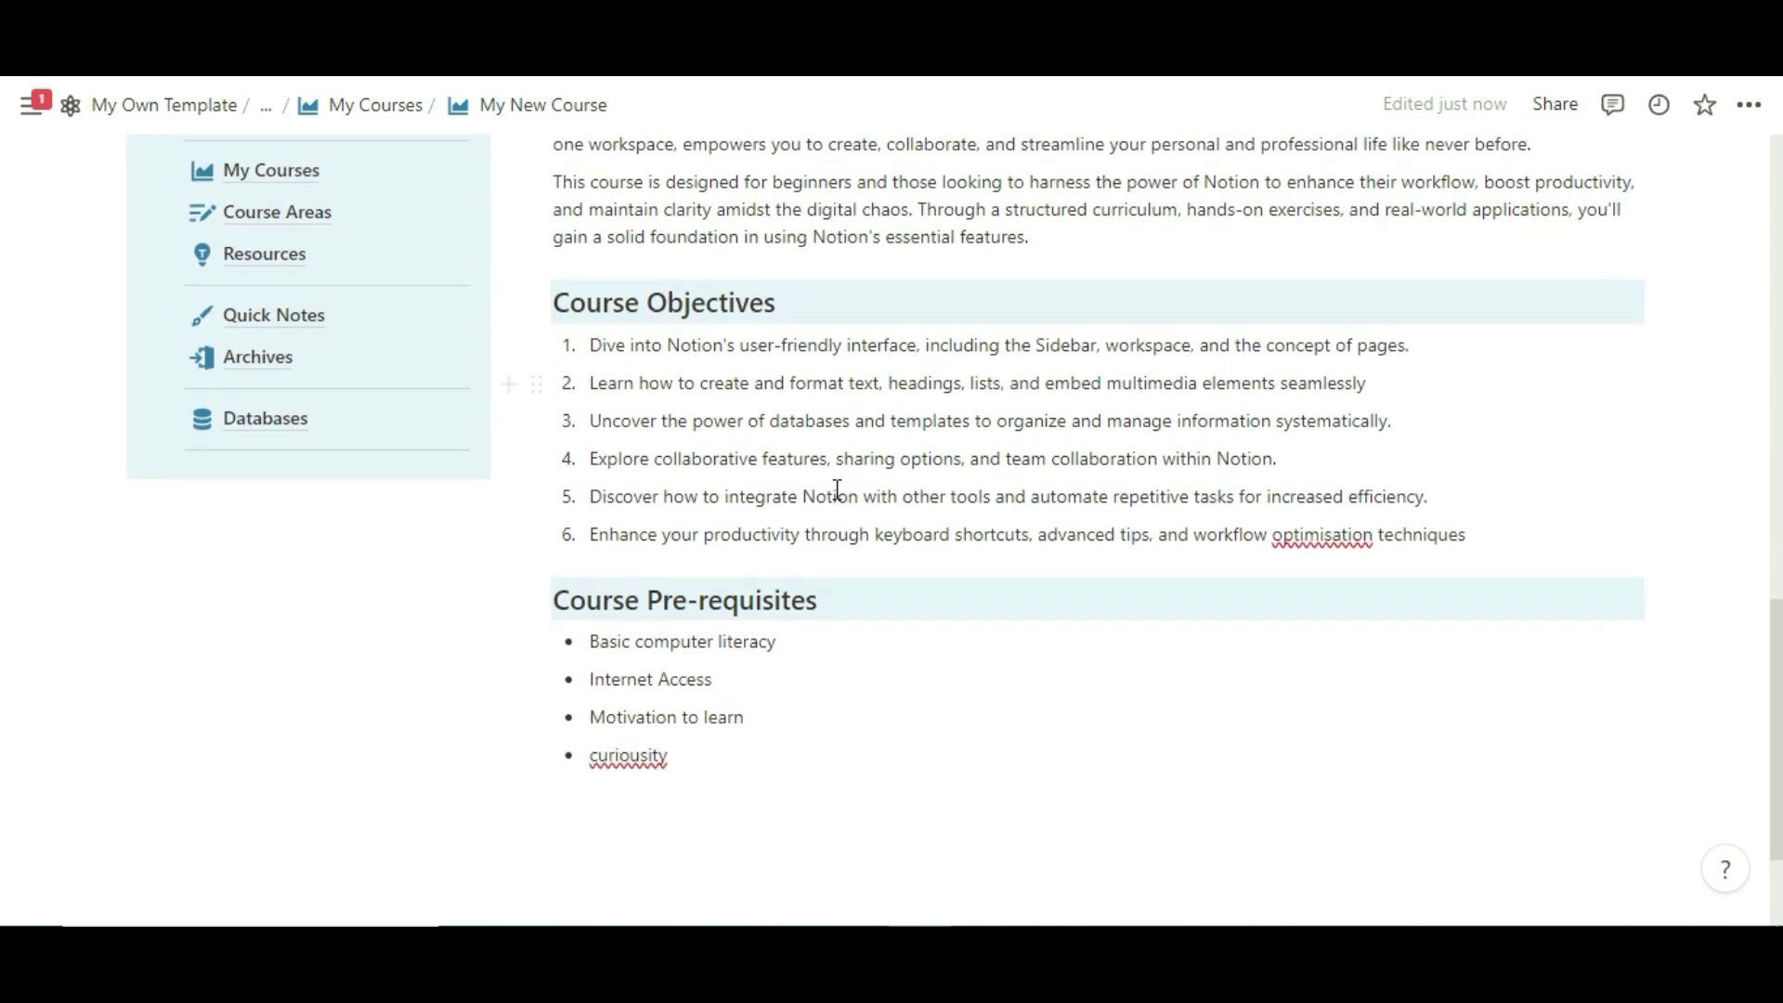
scroll(763, 643, up, 8)
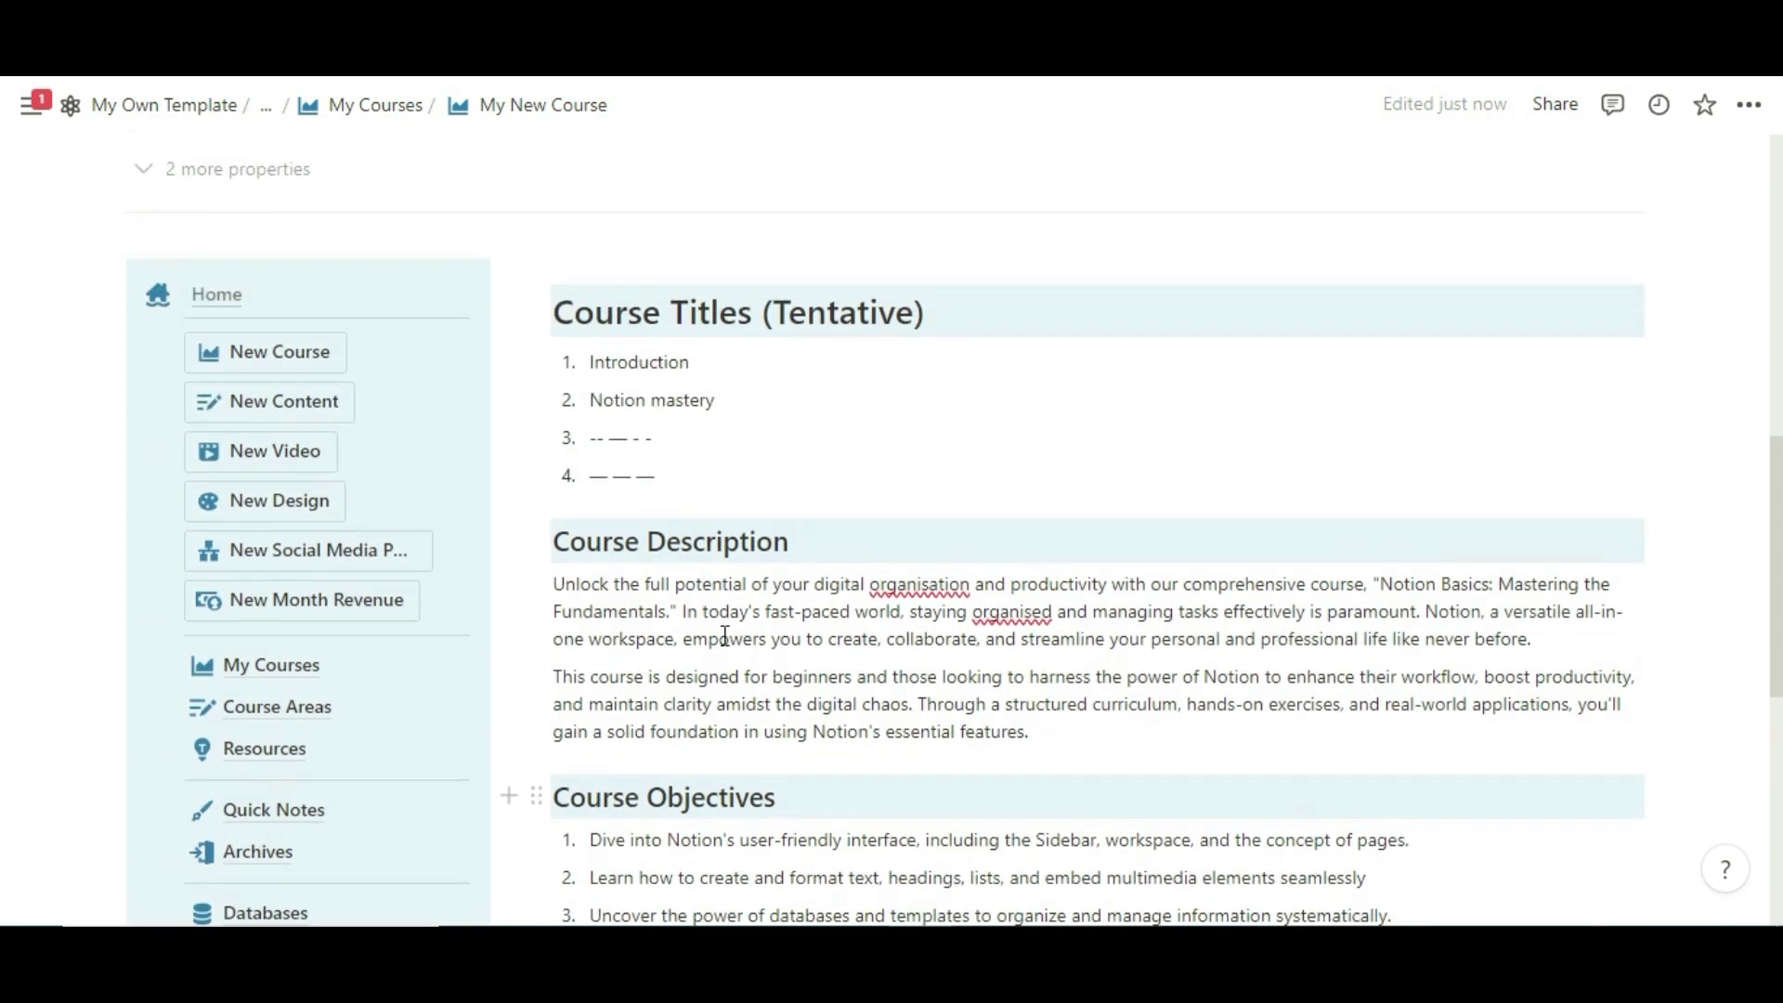
Step: Return to the template's home page and examine the Courses and Course Areas galleries
click(221, 297)
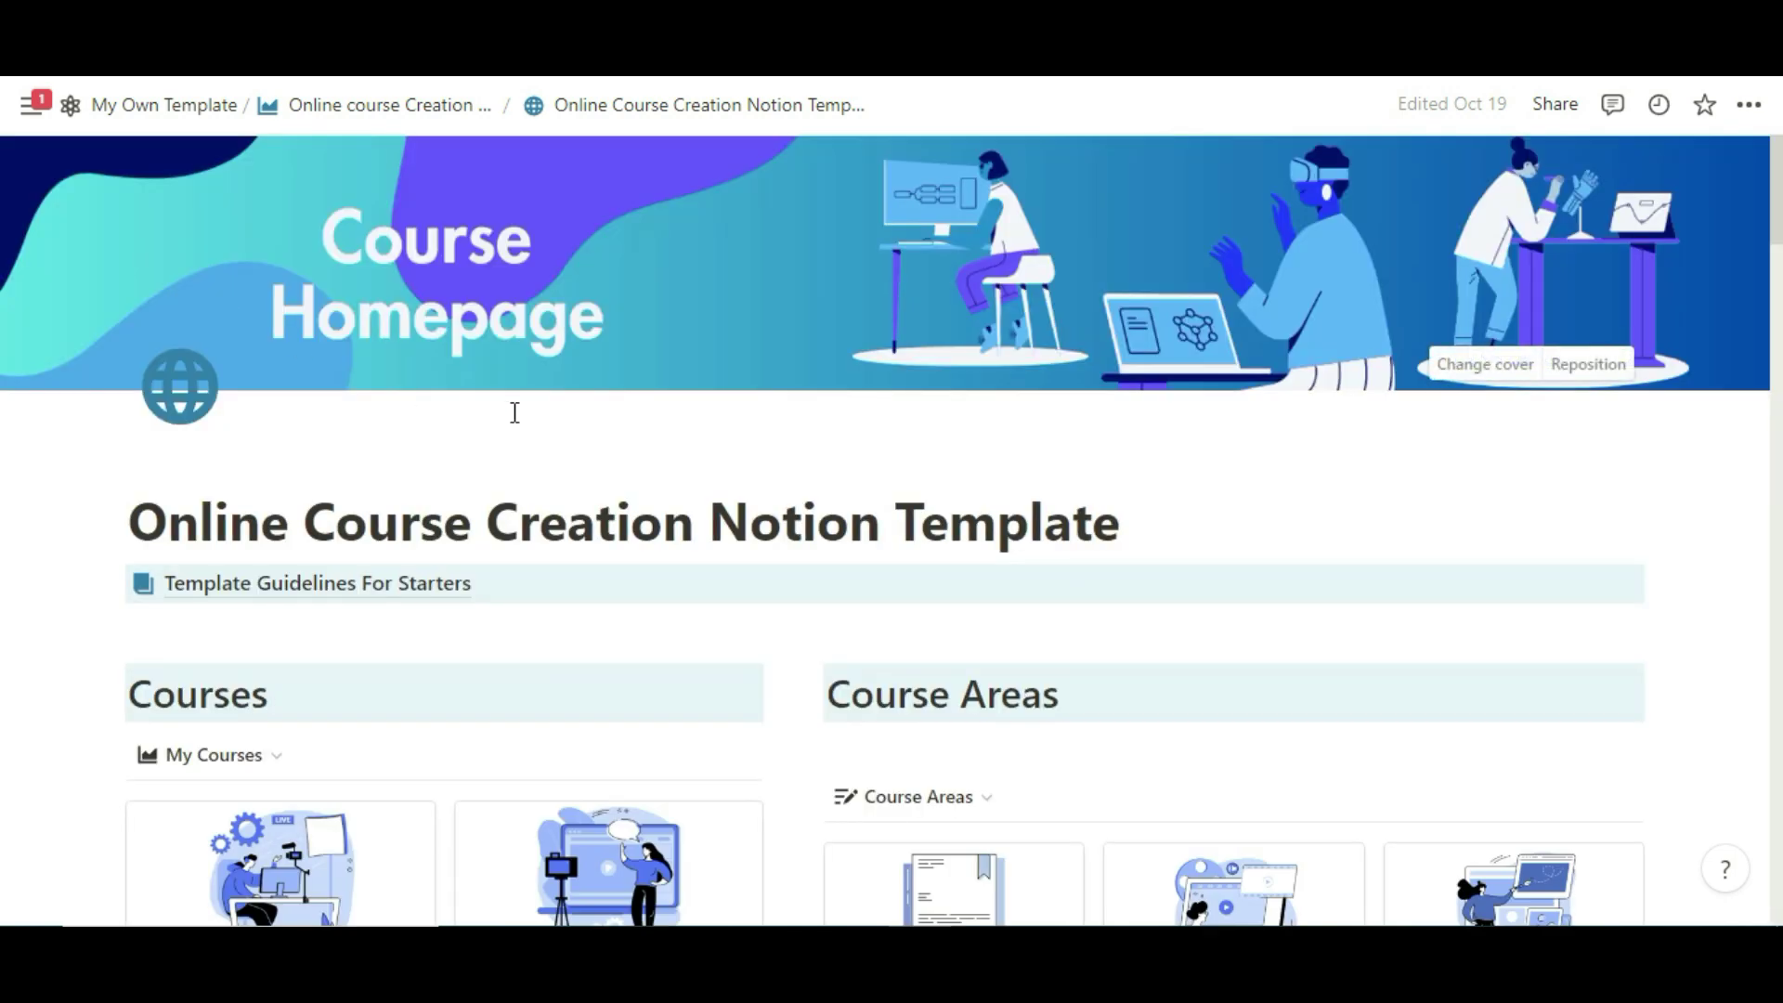
scroll(679, 478, down, 4)
scroll(679, 477, down, 3)
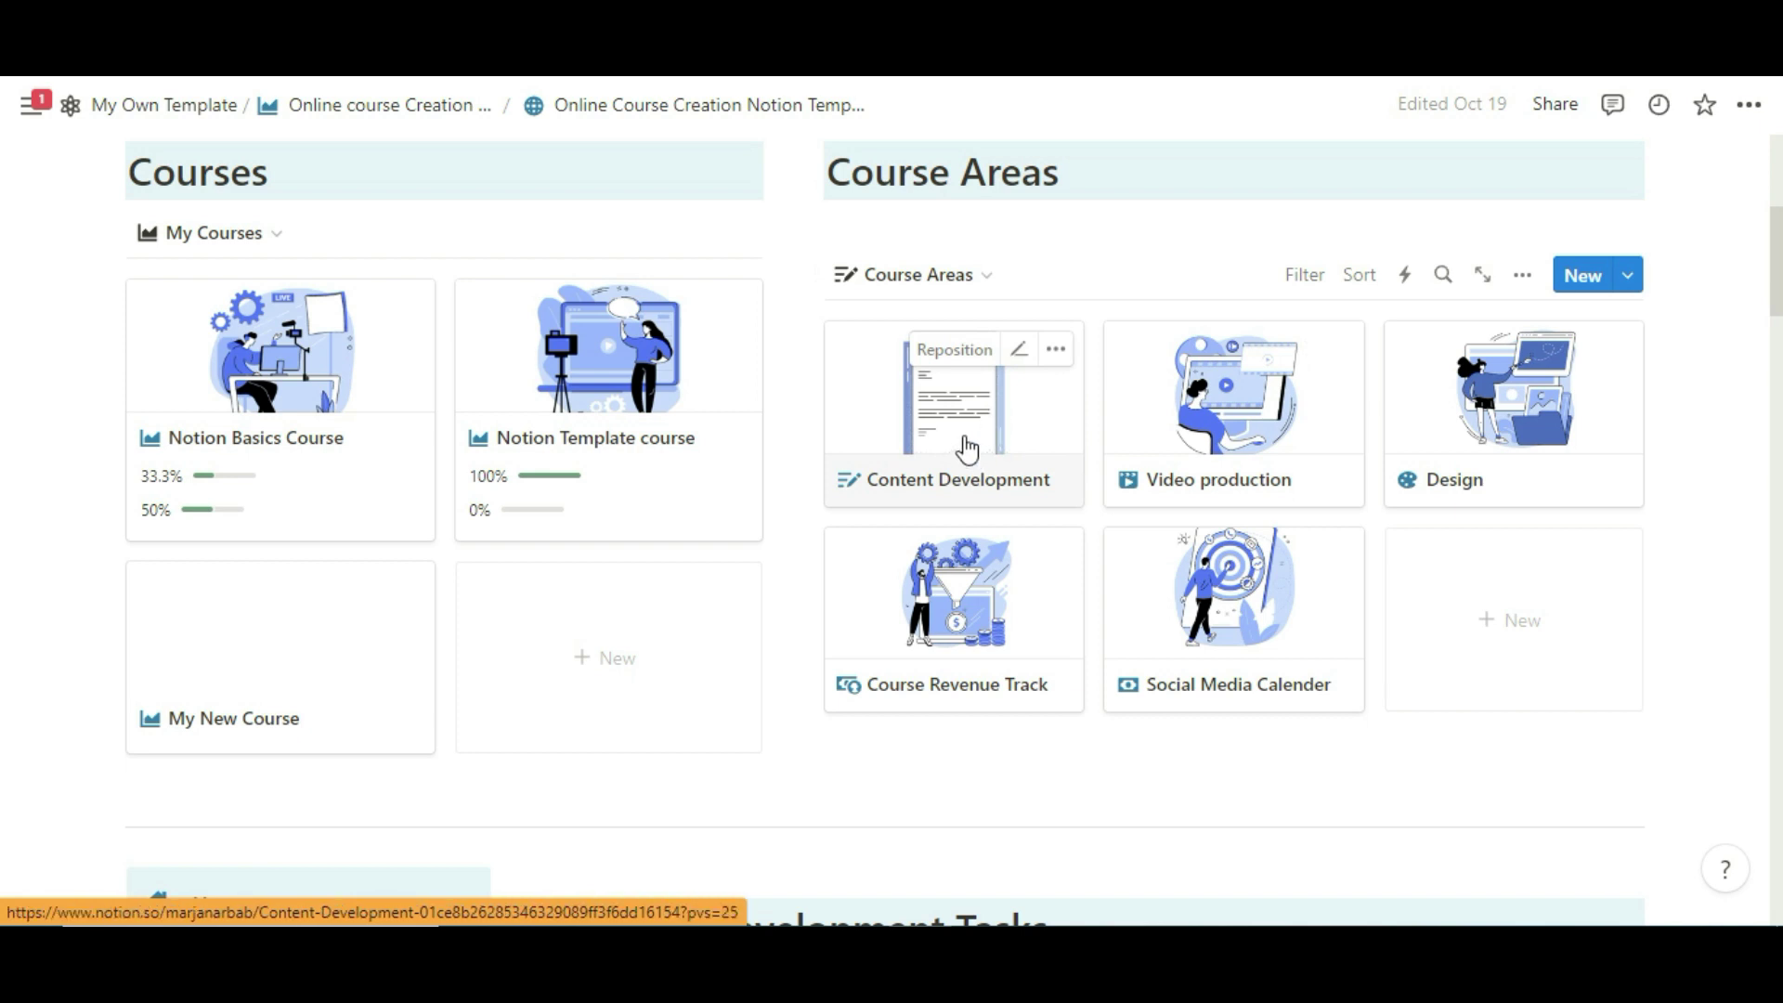
scroll(961, 448, down, 5)
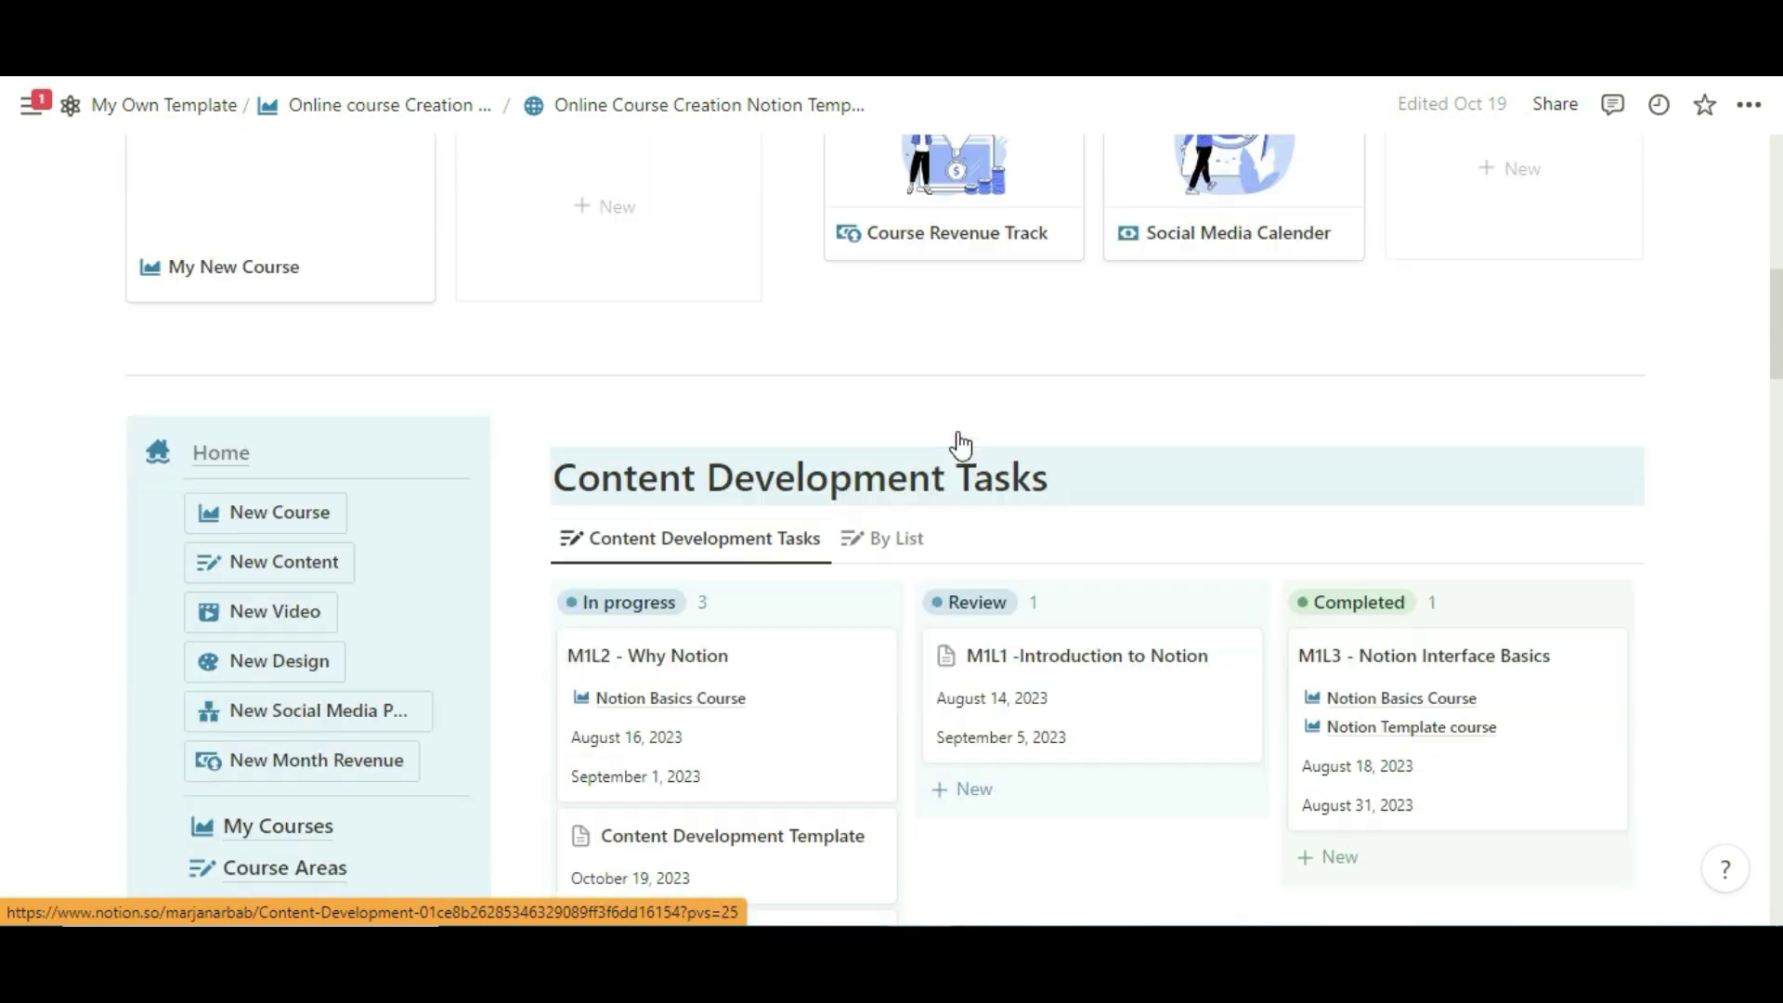
scroll(982, 557, up, 5)
scroll(982, 558, down, 1)
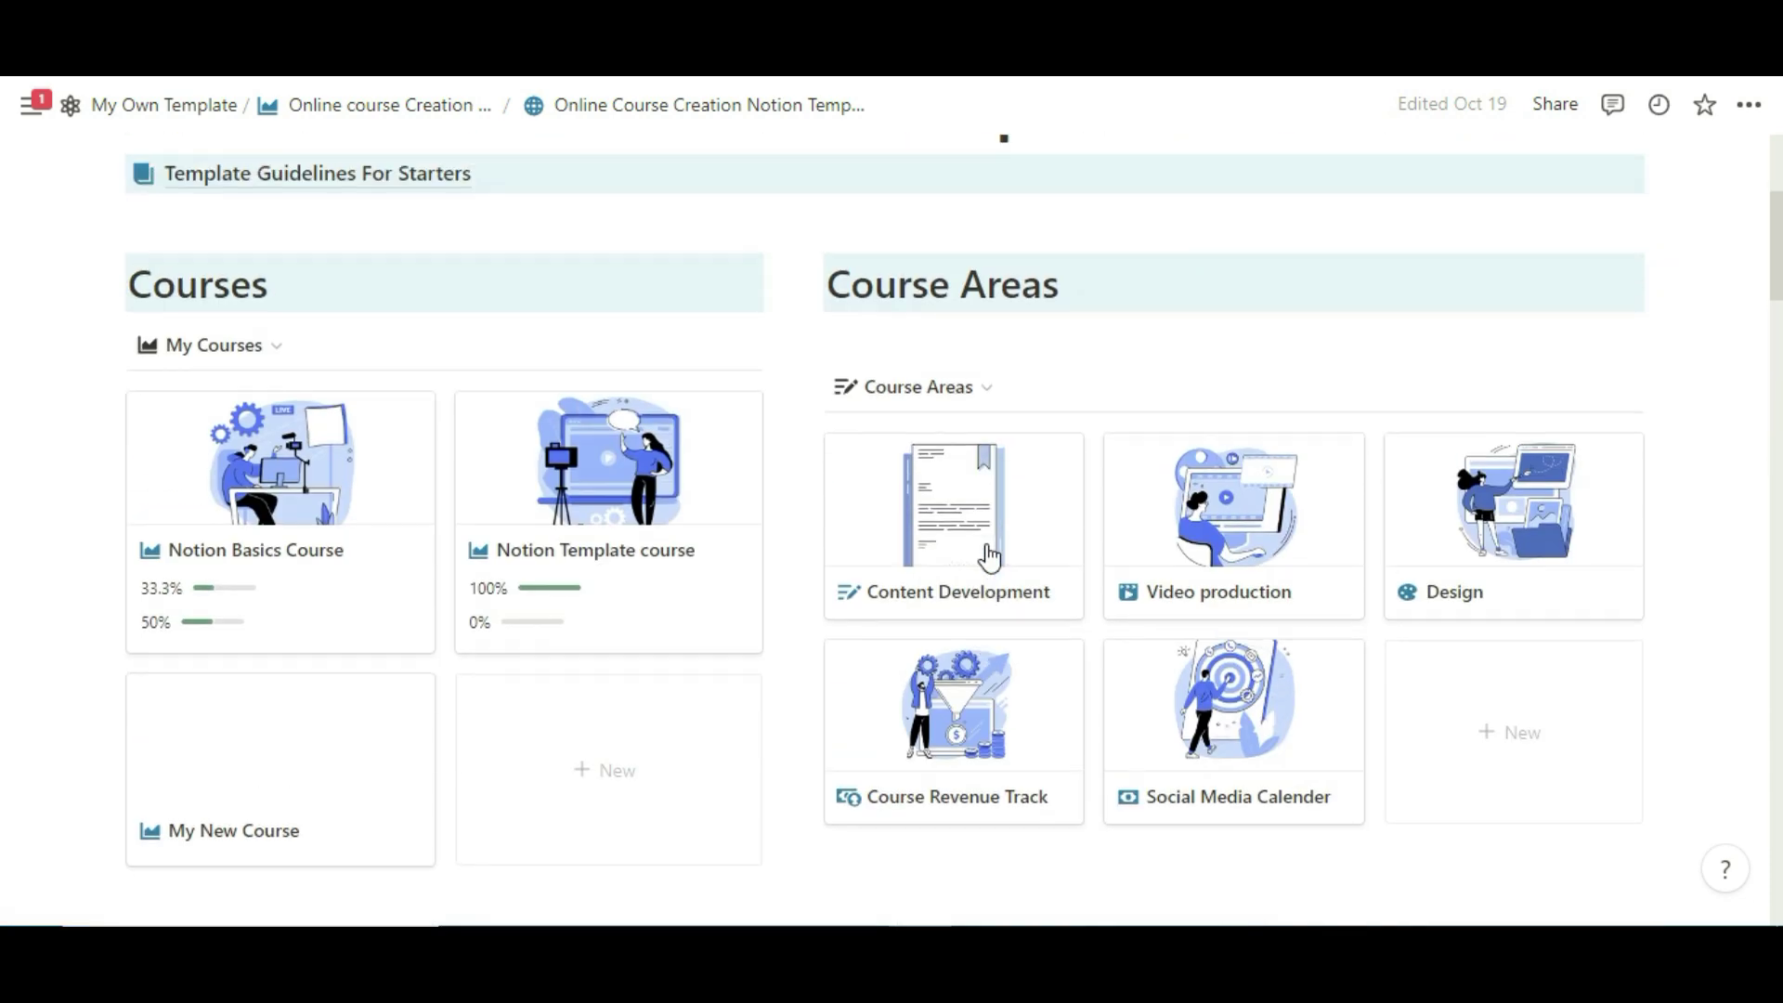
scroll(874, 455, up, 1)
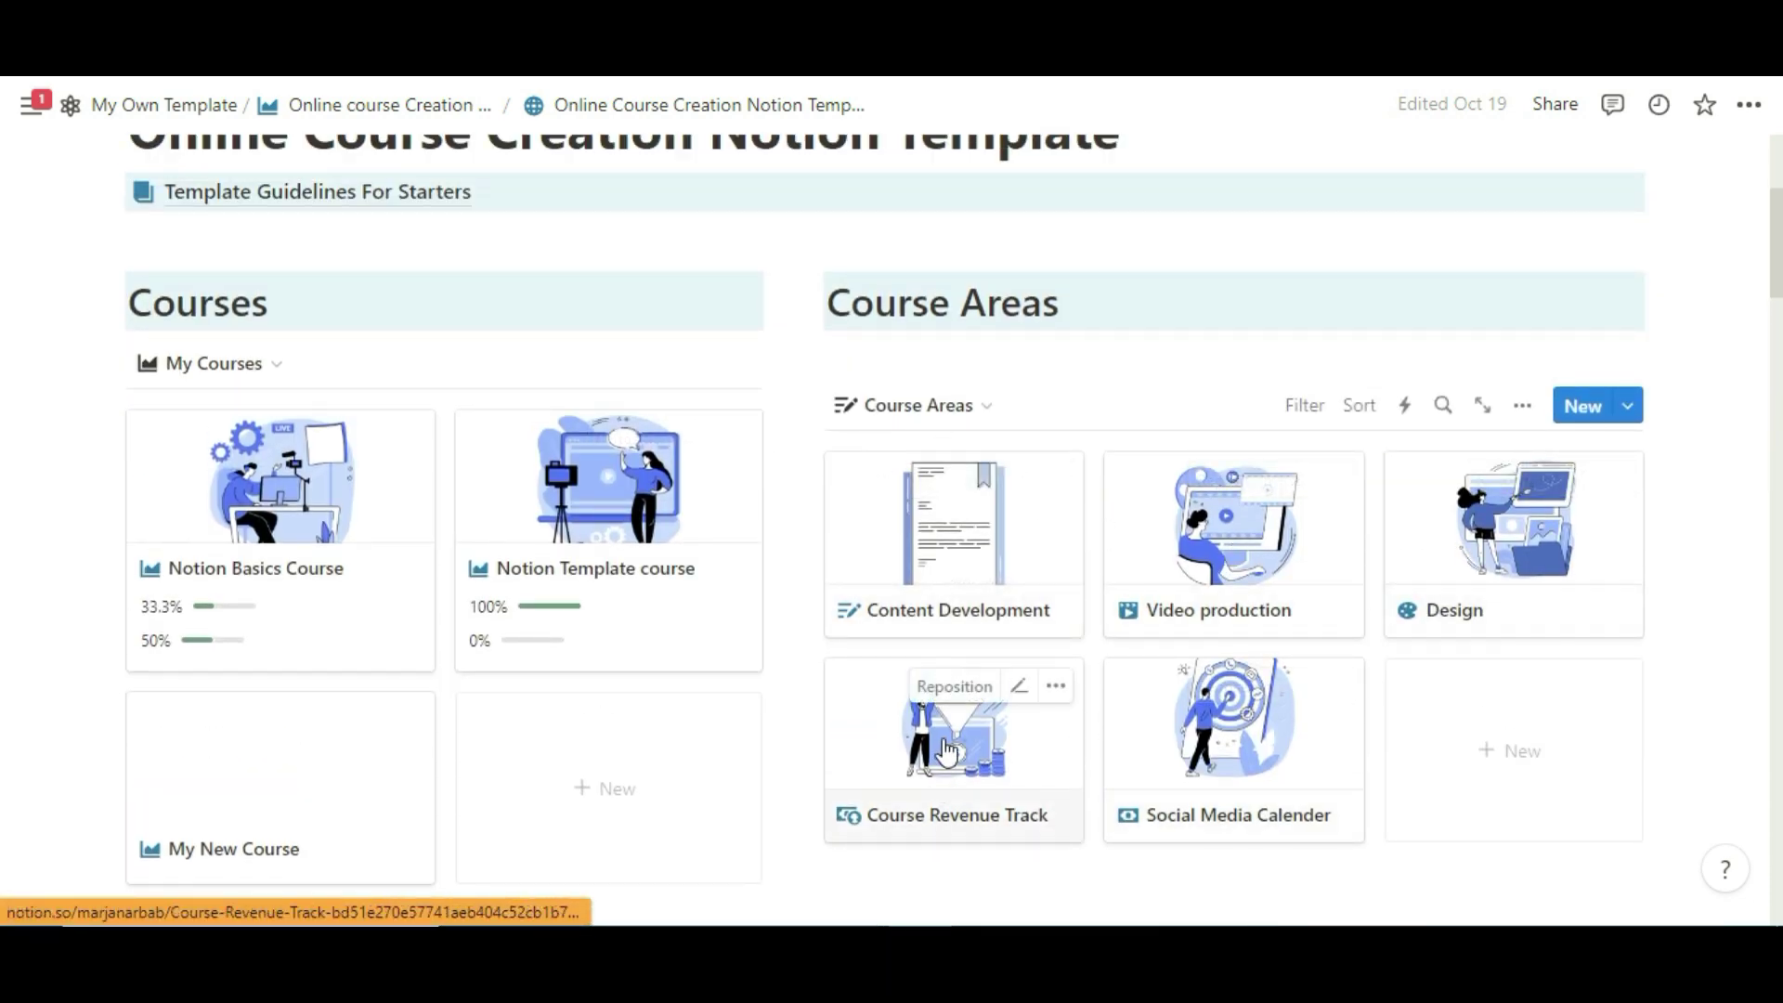
Step: Look through the home page's content development, video, design, course revenue and social media sections
scroll(816, 641, down, 15)
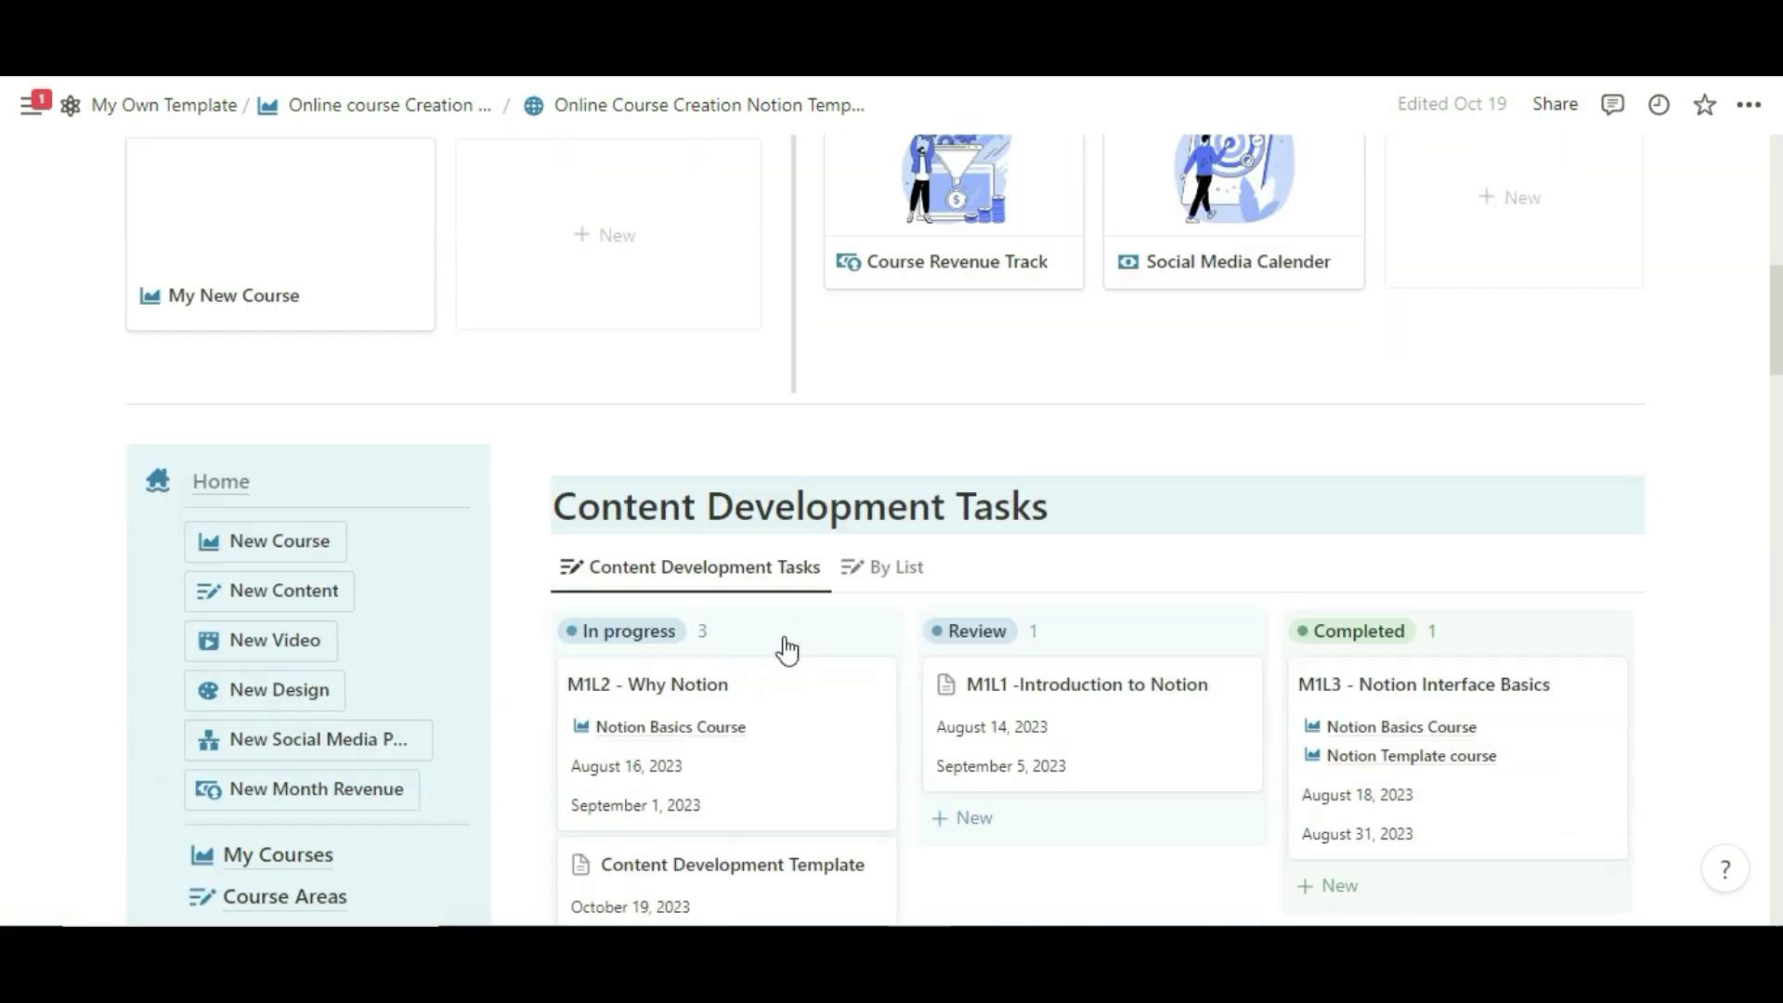
scroll(808, 590, down, 7)
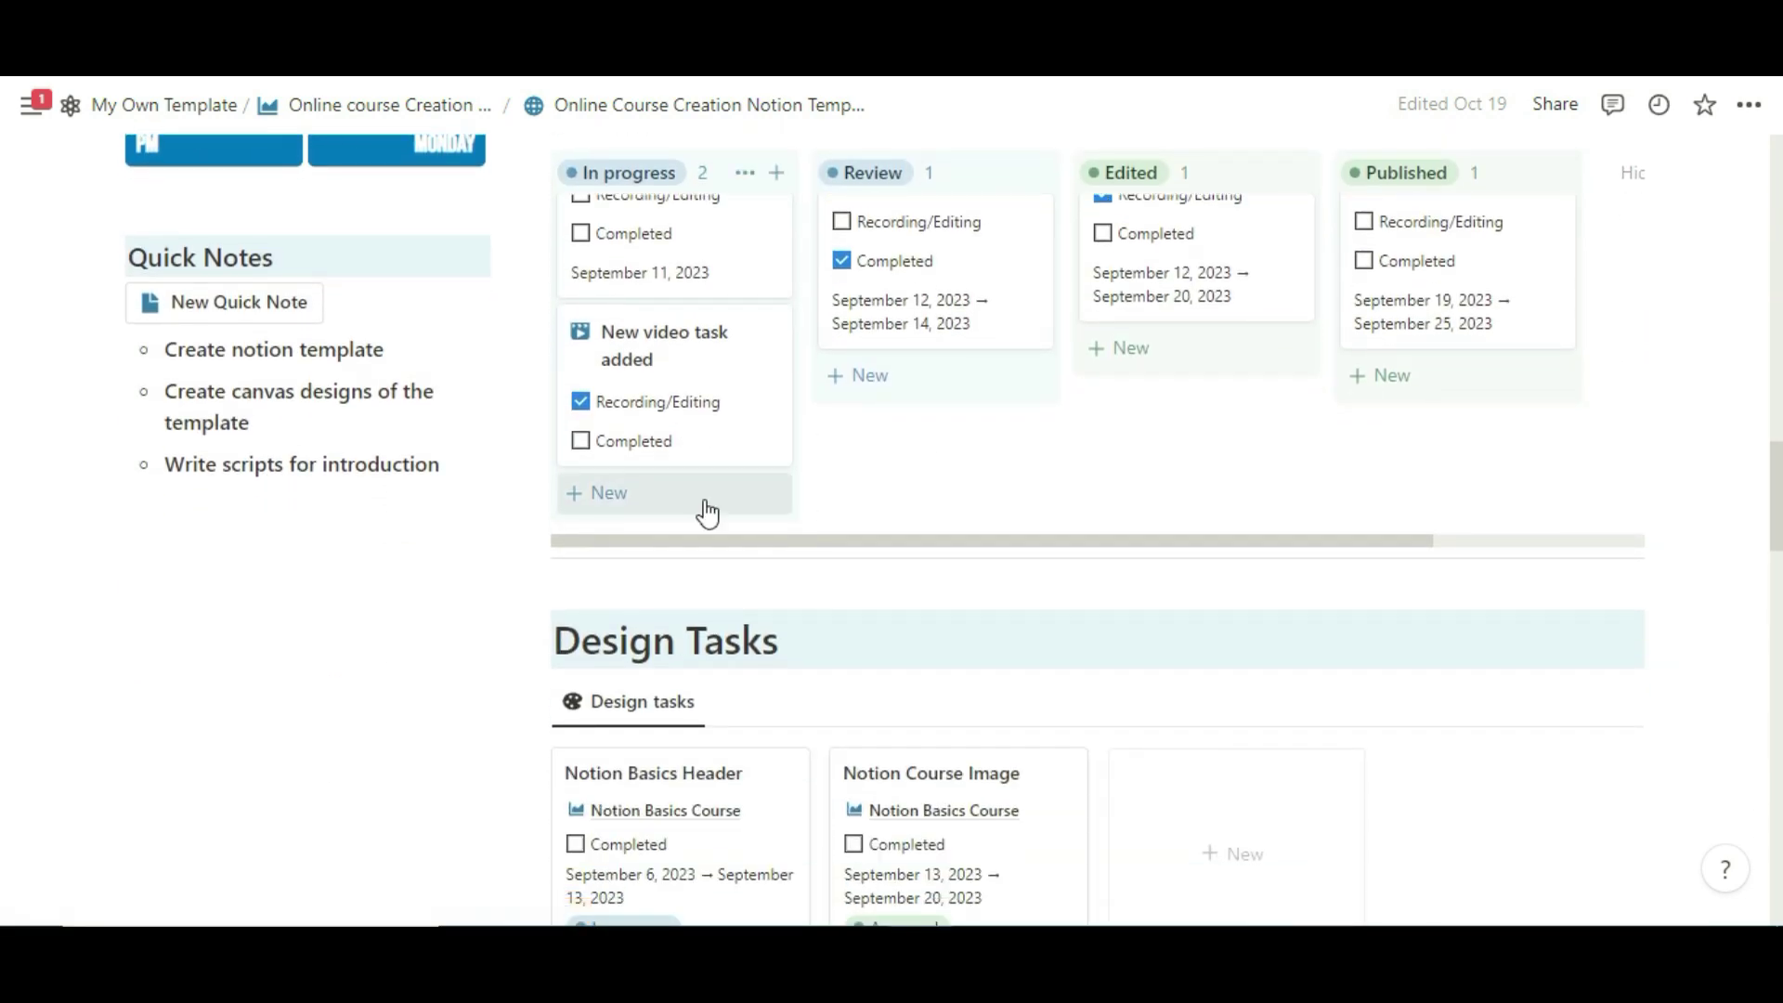
scroll(708, 520, down, 7)
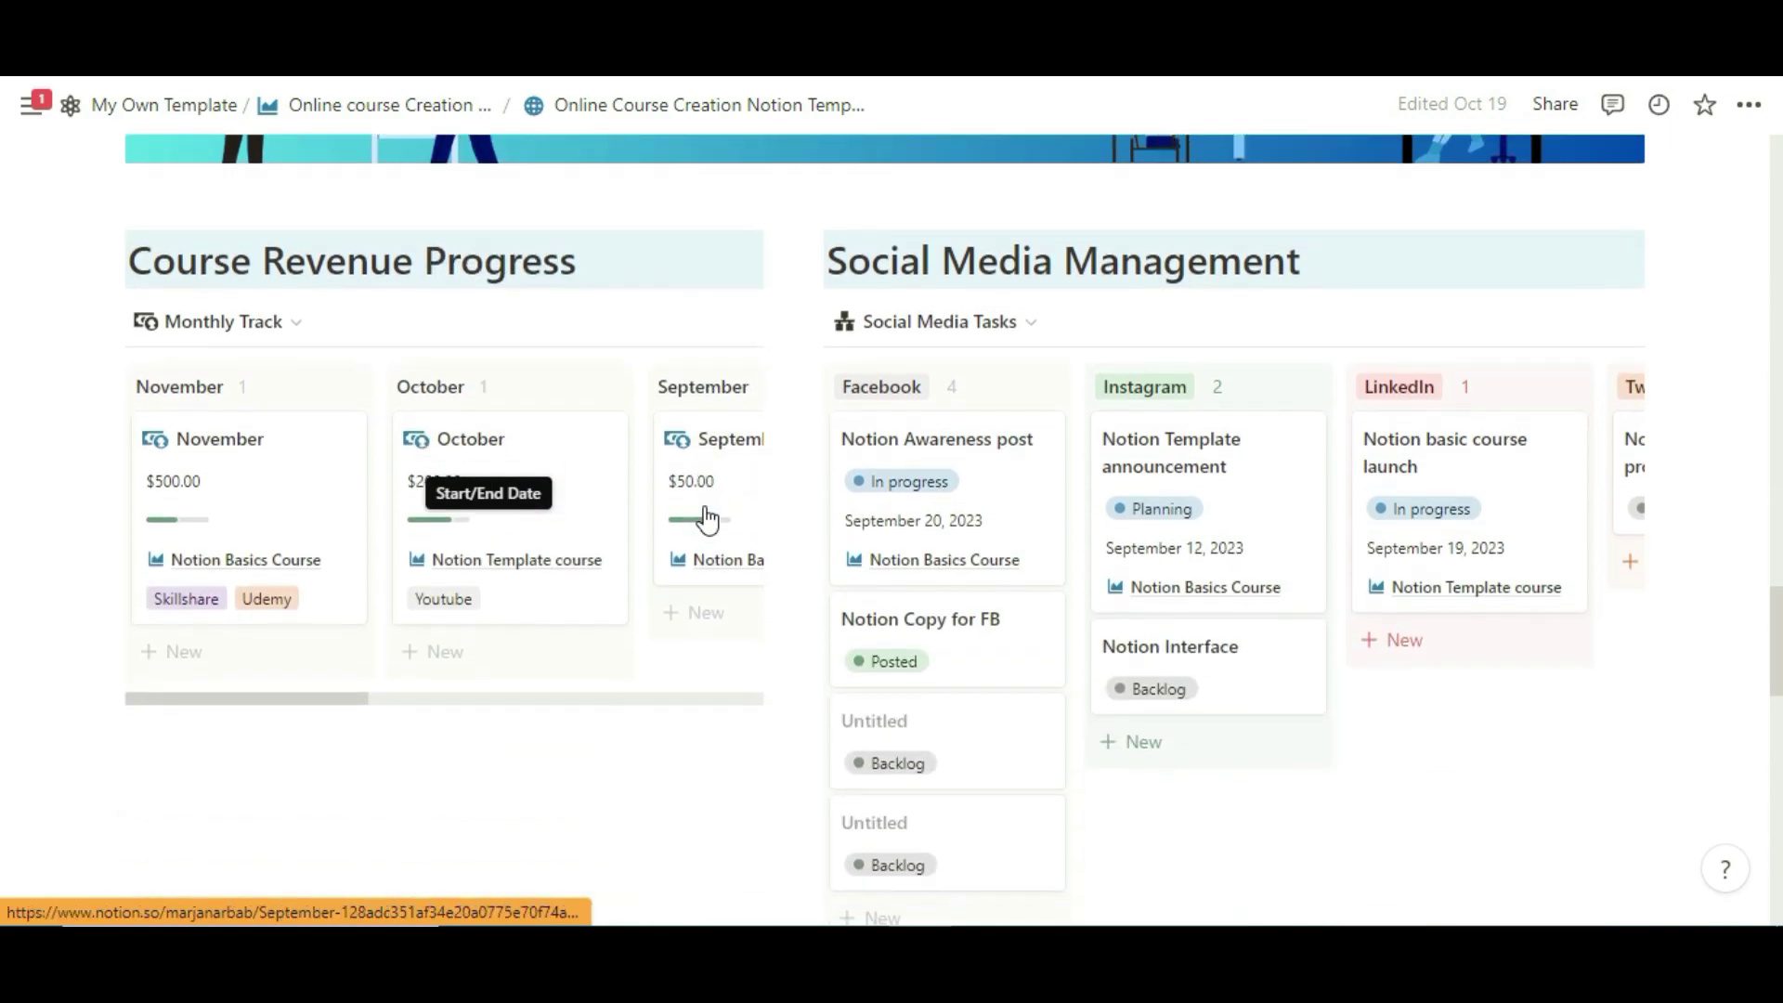
scroll(708, 520, down, 4)
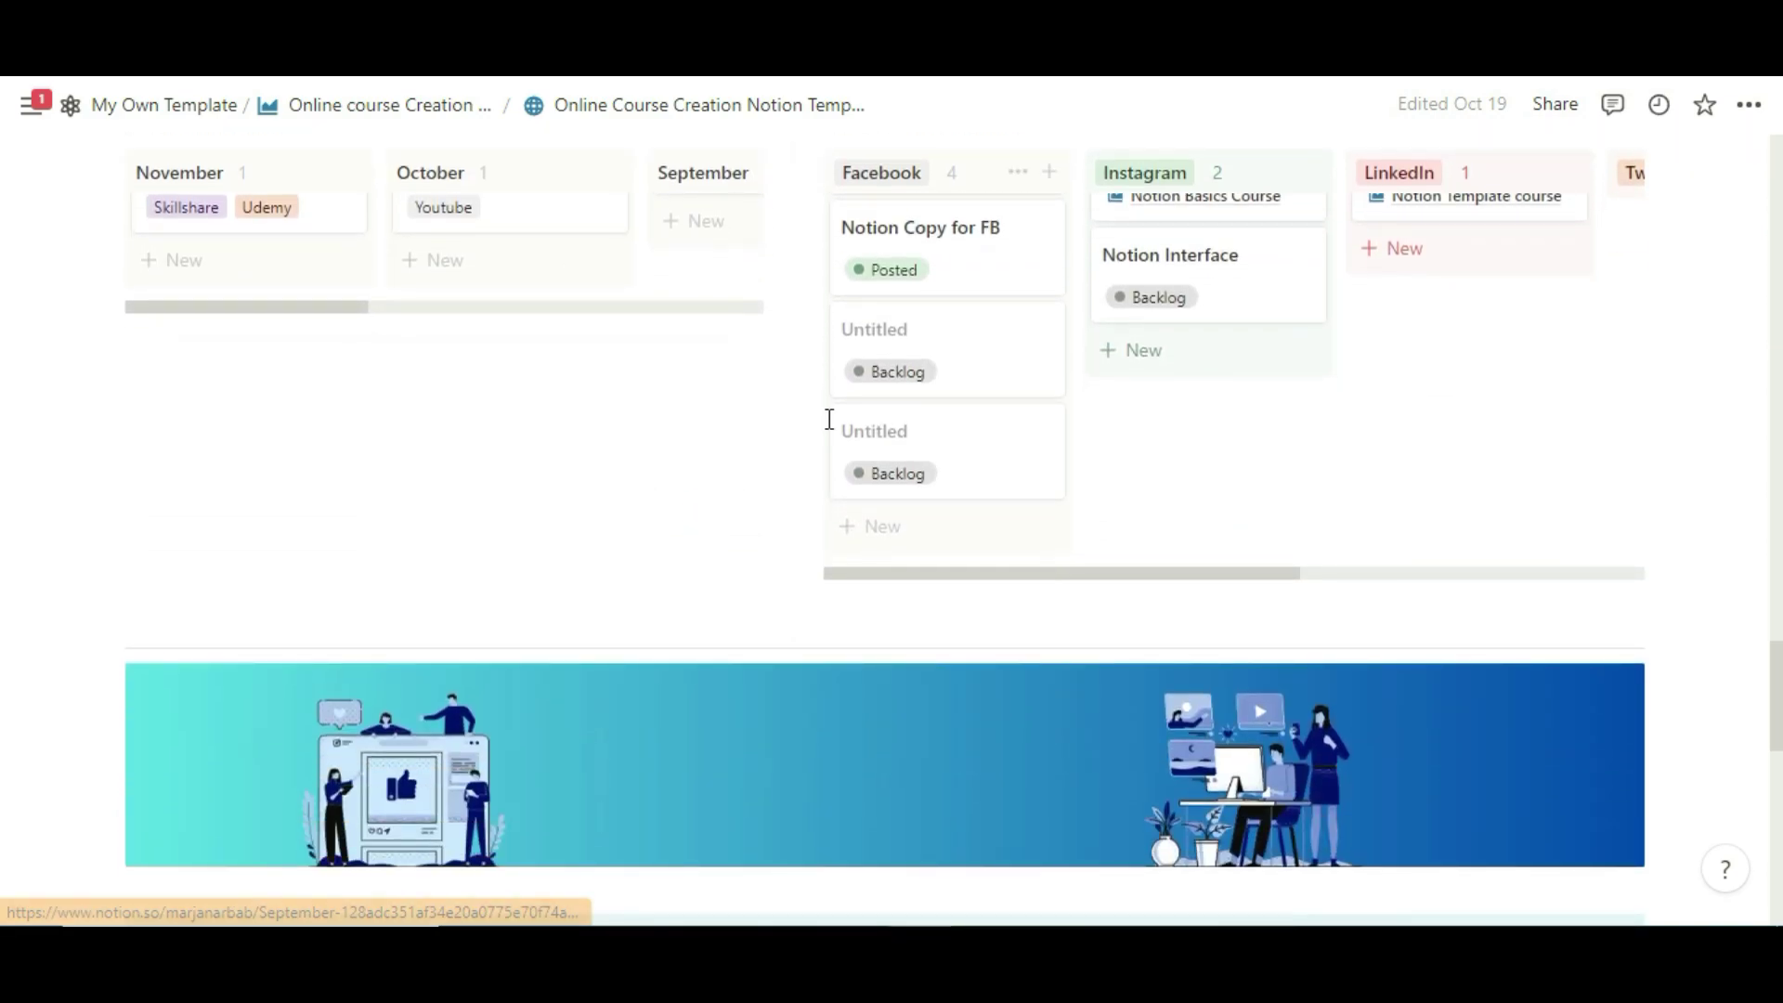
scroll(817, 422, up, 7)
scroll(817, 425, up, 15)
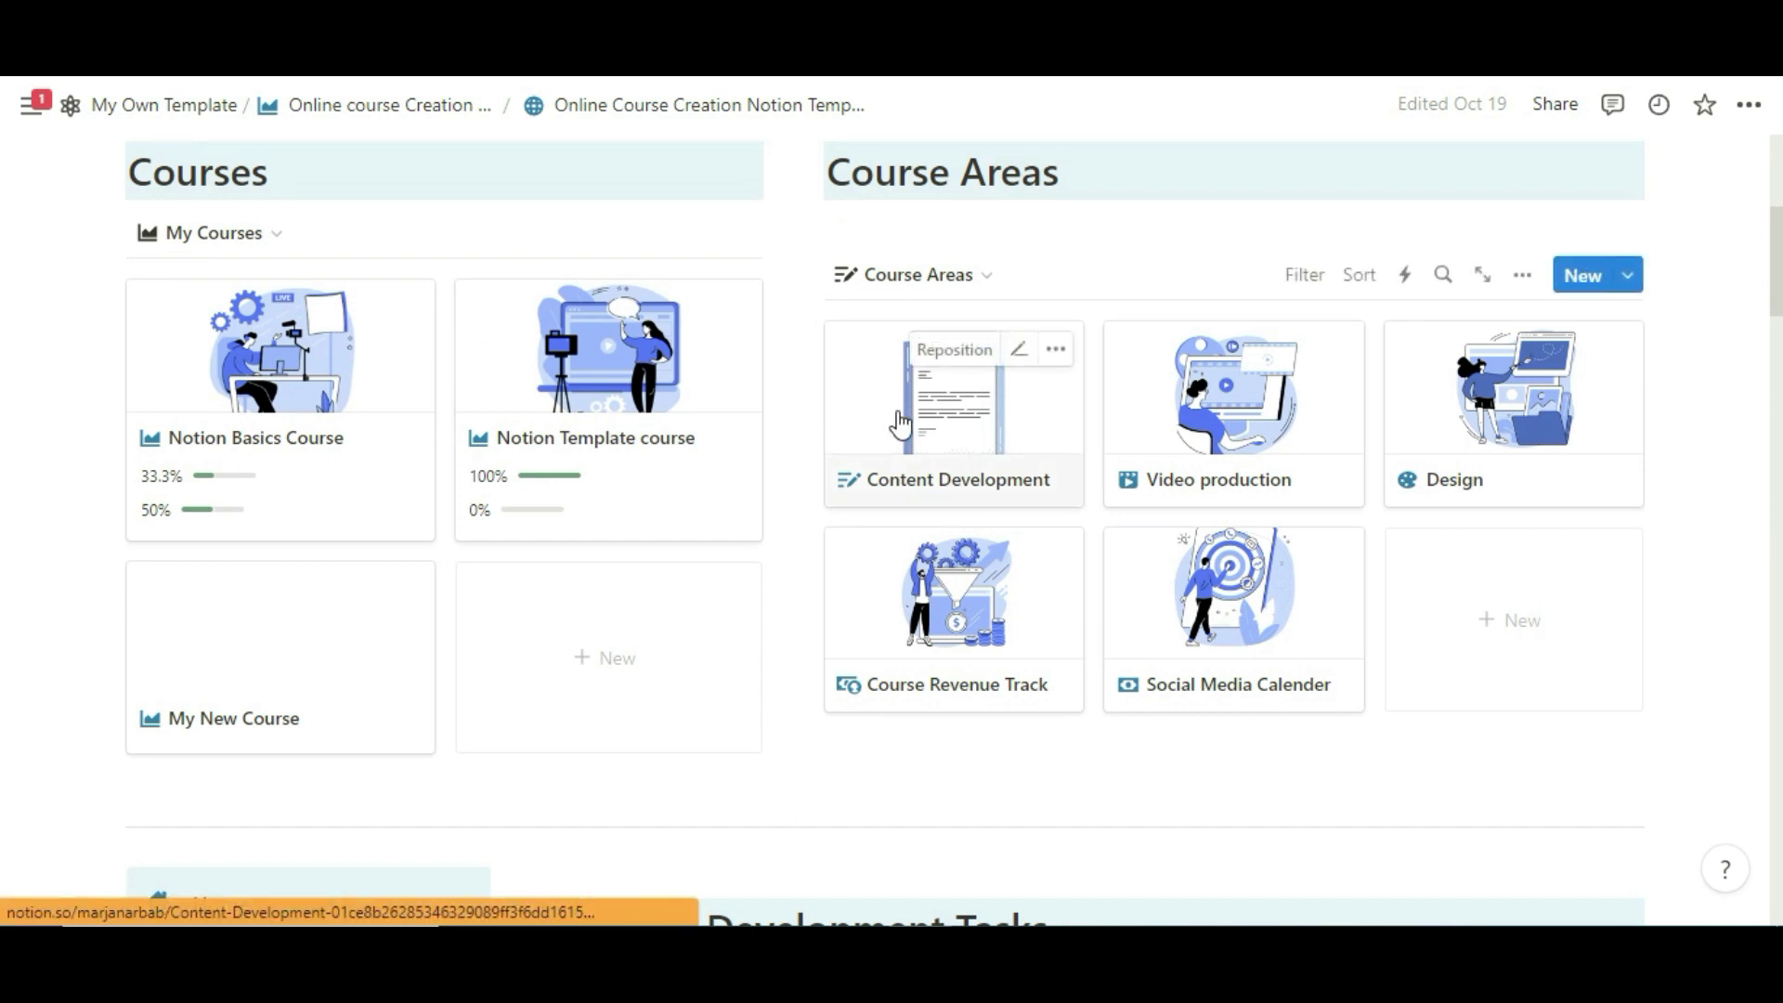
Step: Open the Content Development course area and expand the "Course Outline For Course 1 (Notion Basics)" section
click(949, 418)
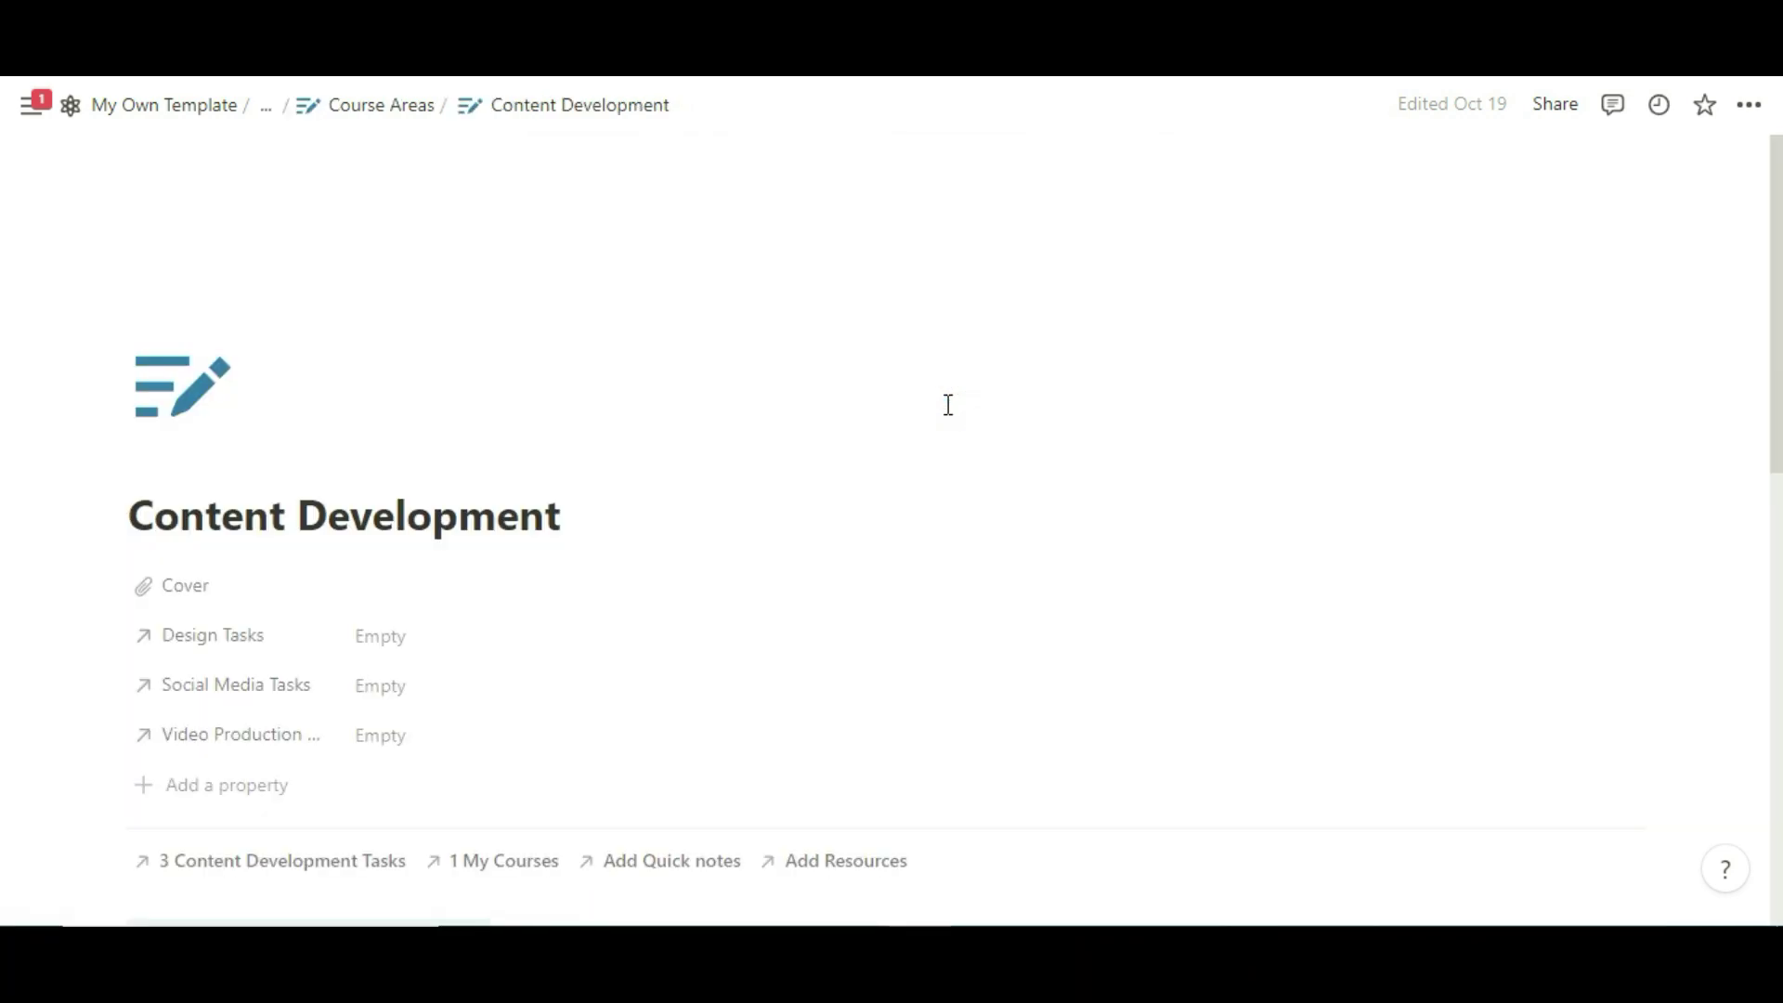
scroll(948, 405, down, 8)
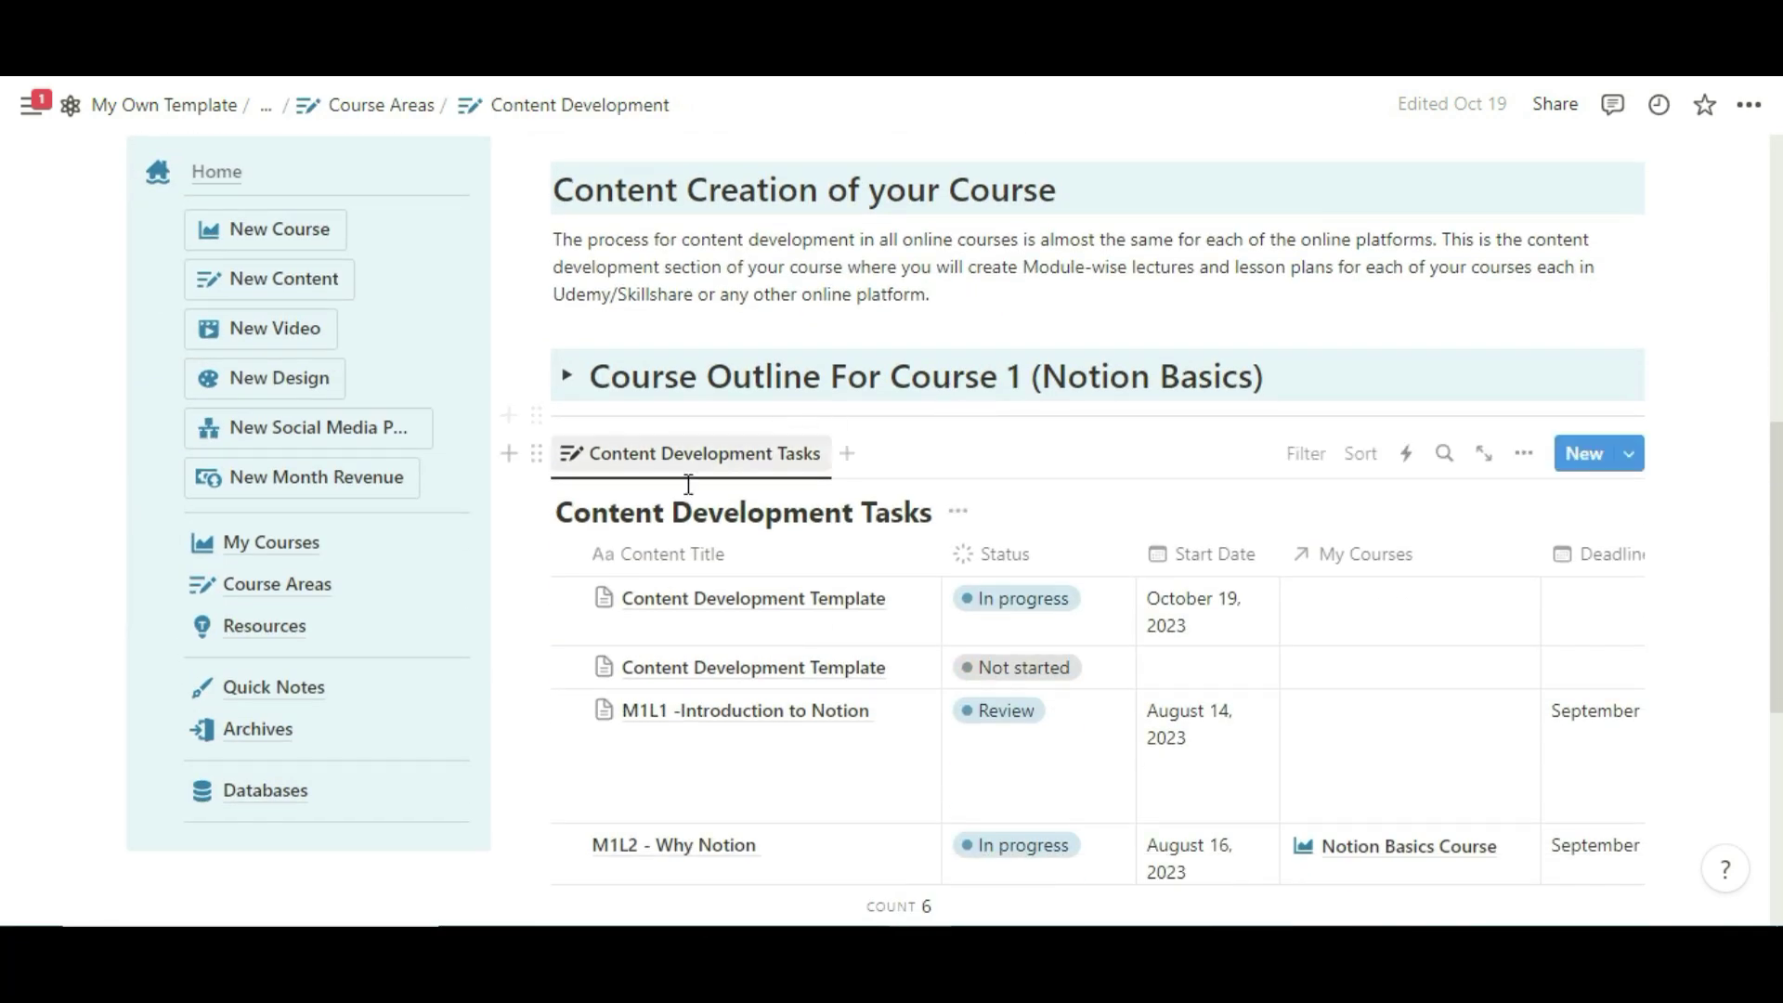
click(566, 376)
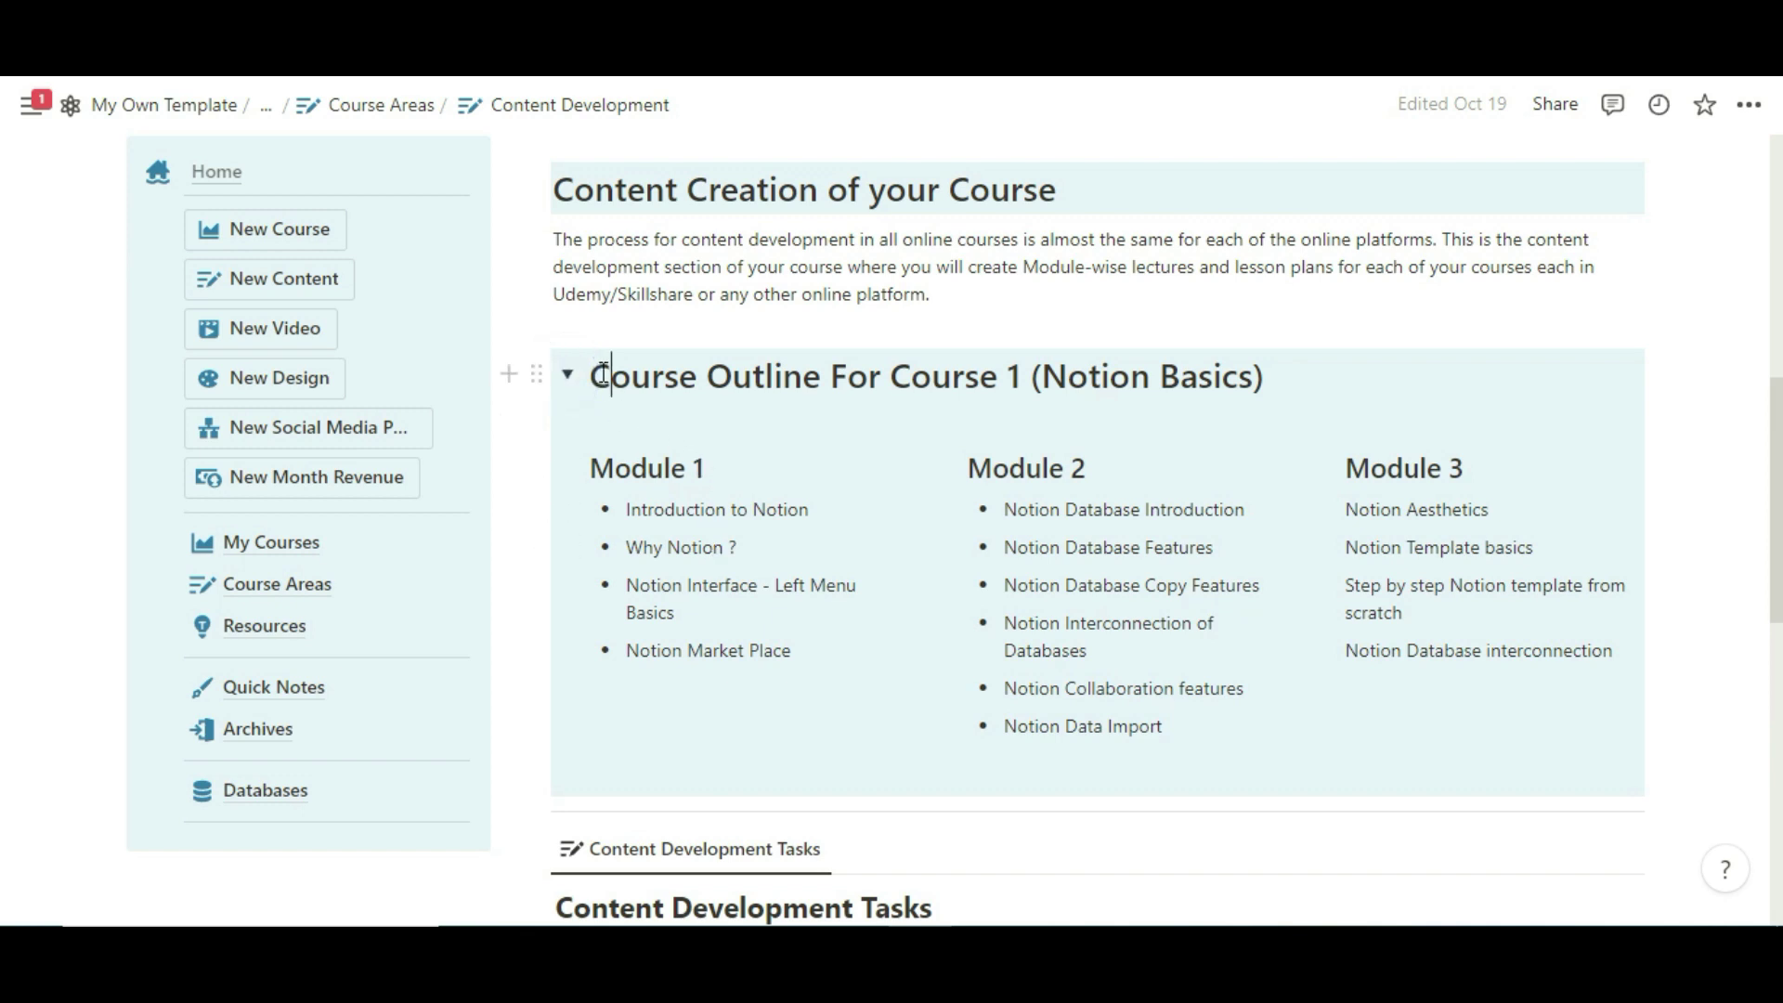
drag(613, 376, 1108, 361)
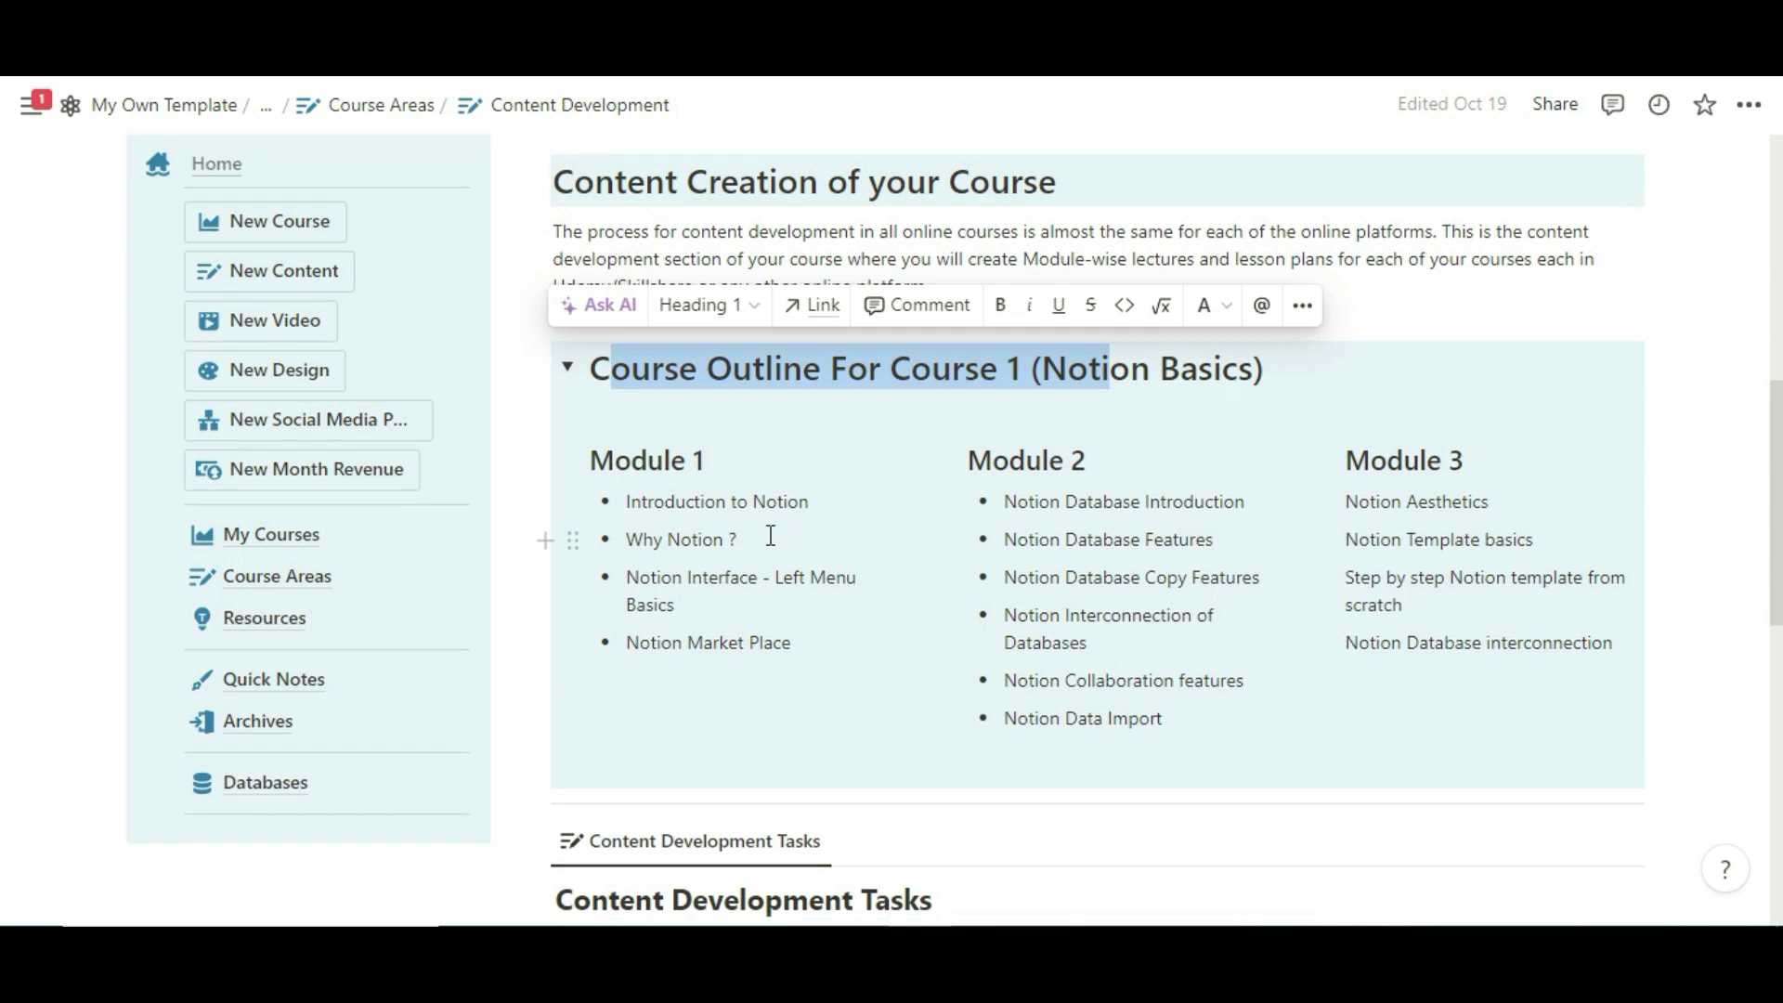
Step: Collapse the "Course Outline For Course 1 (Notion Basics)" section on the Content Development page
scroll(769, 531, down, 3)
scroll(641, 376, up, 3)
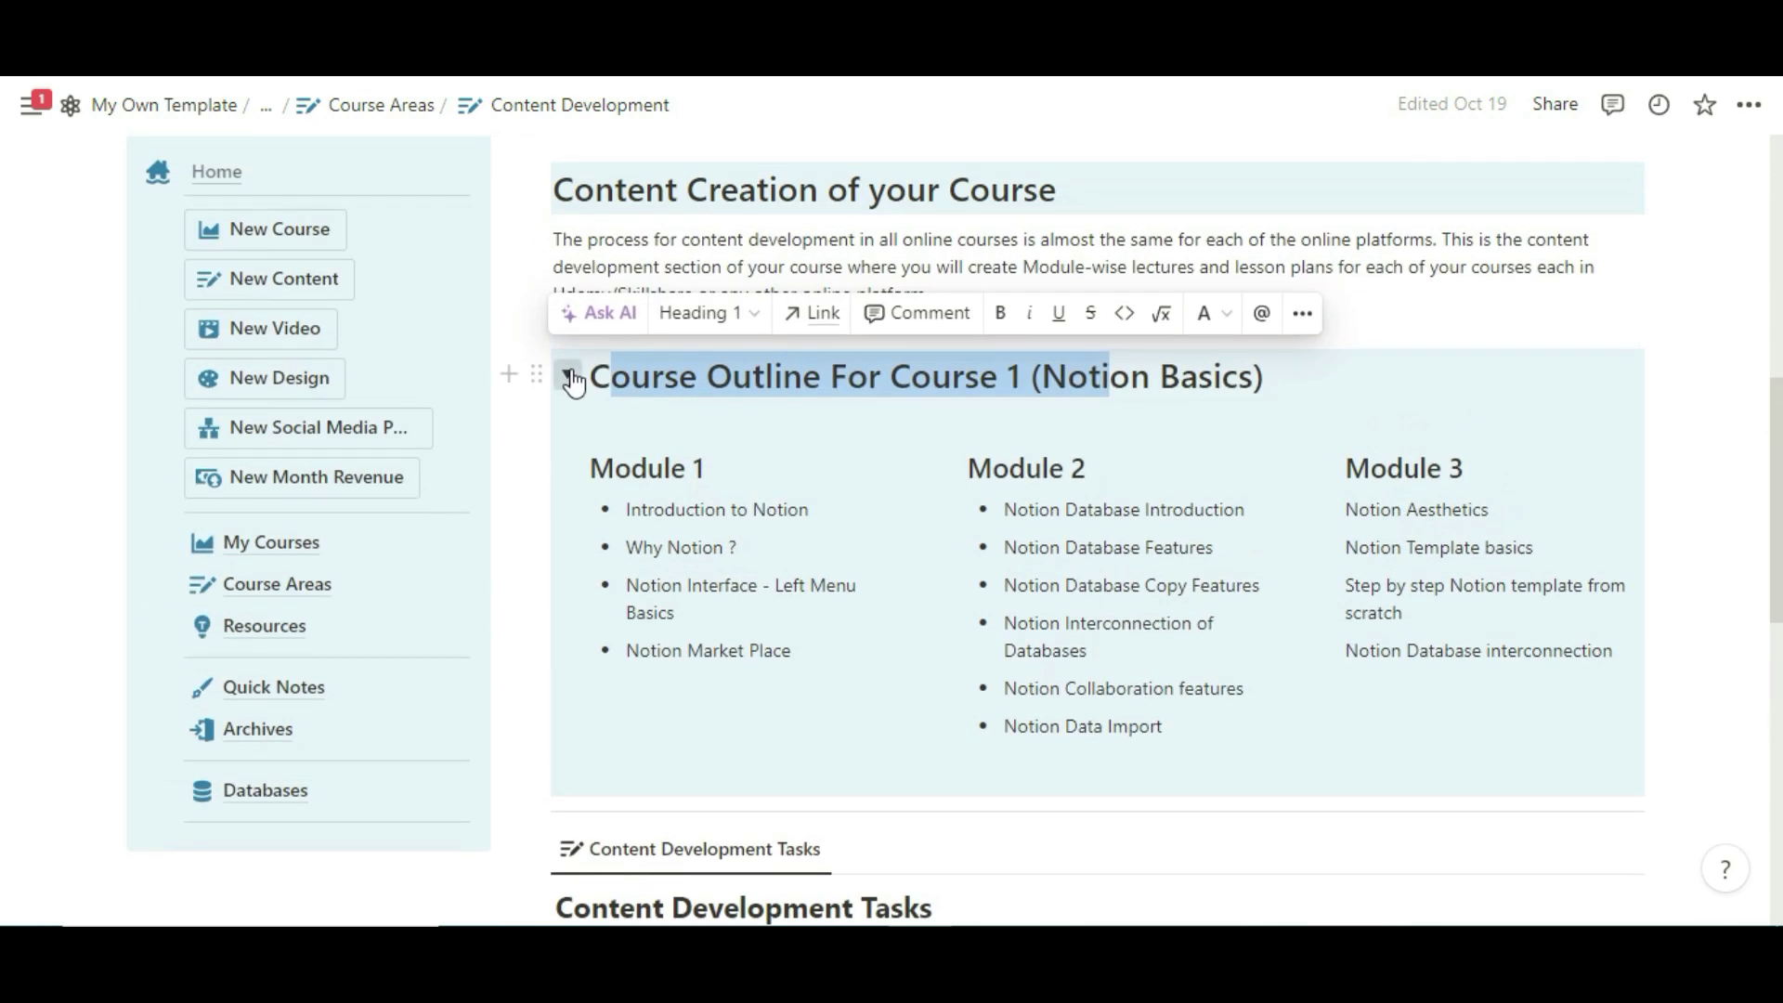
click(569, 376)
Step: Examine the Content Development Tasks table across all its columns, including the courses that can be linked to the first task
scroll(604, 427, down, 3)
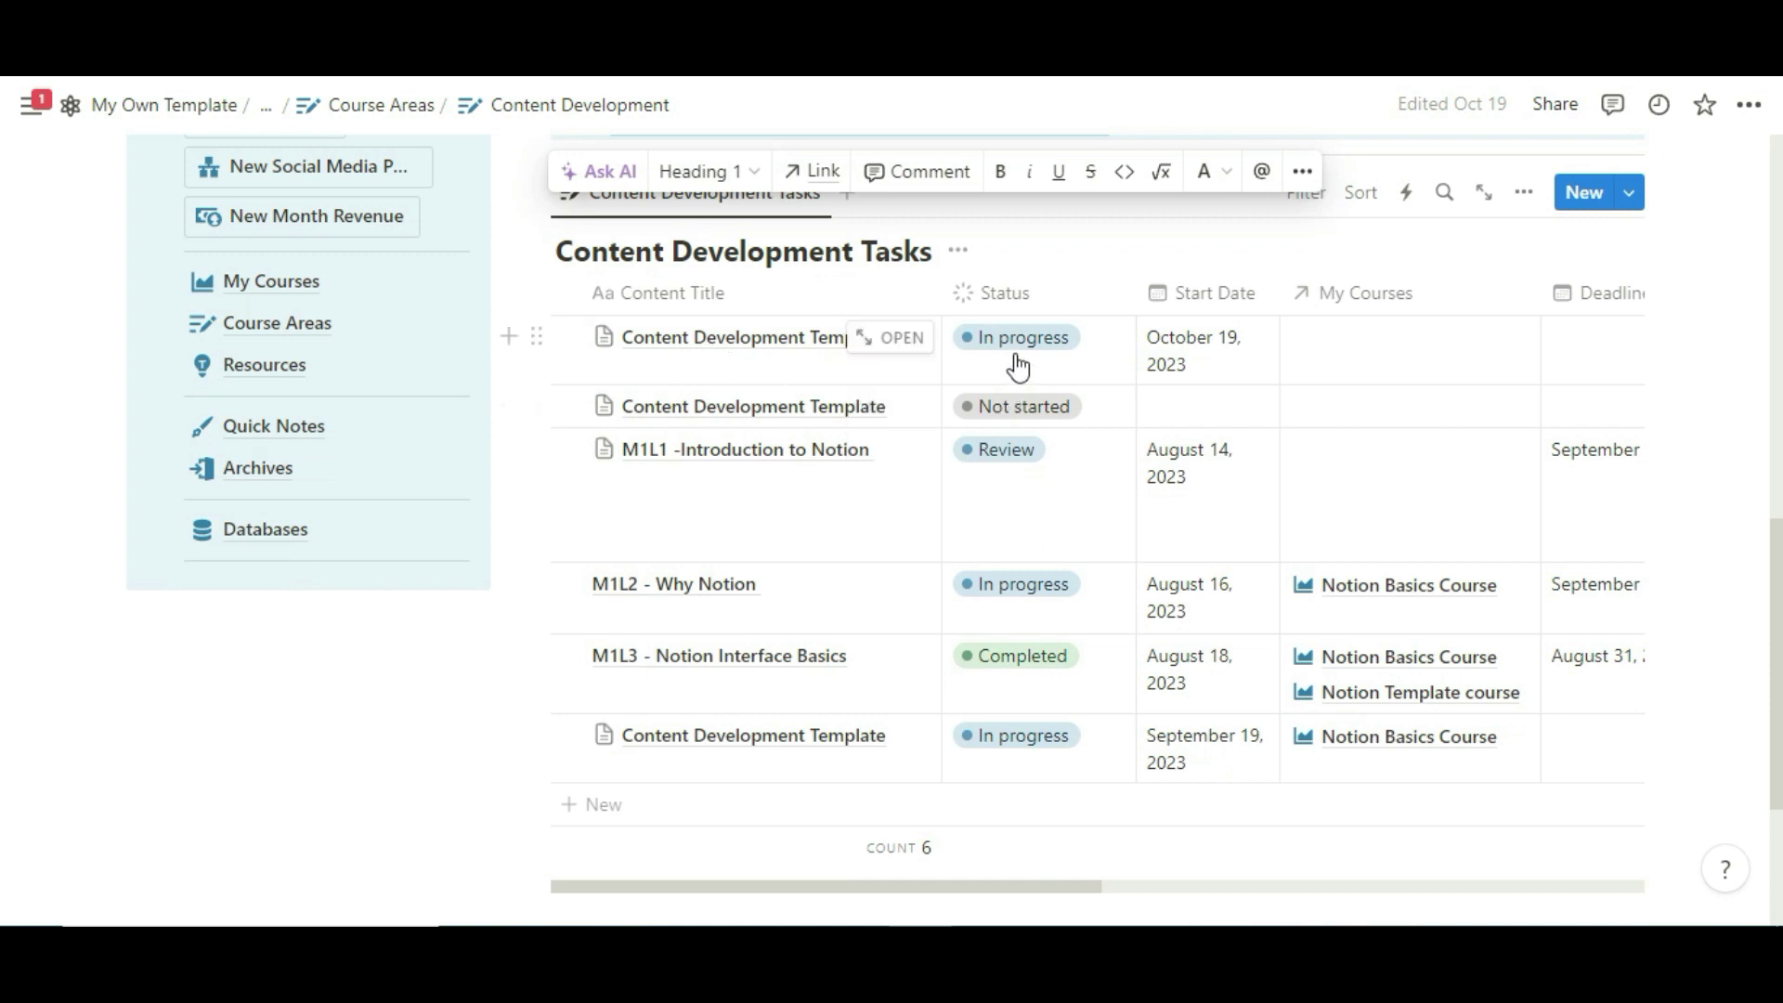
click(1360, 349)
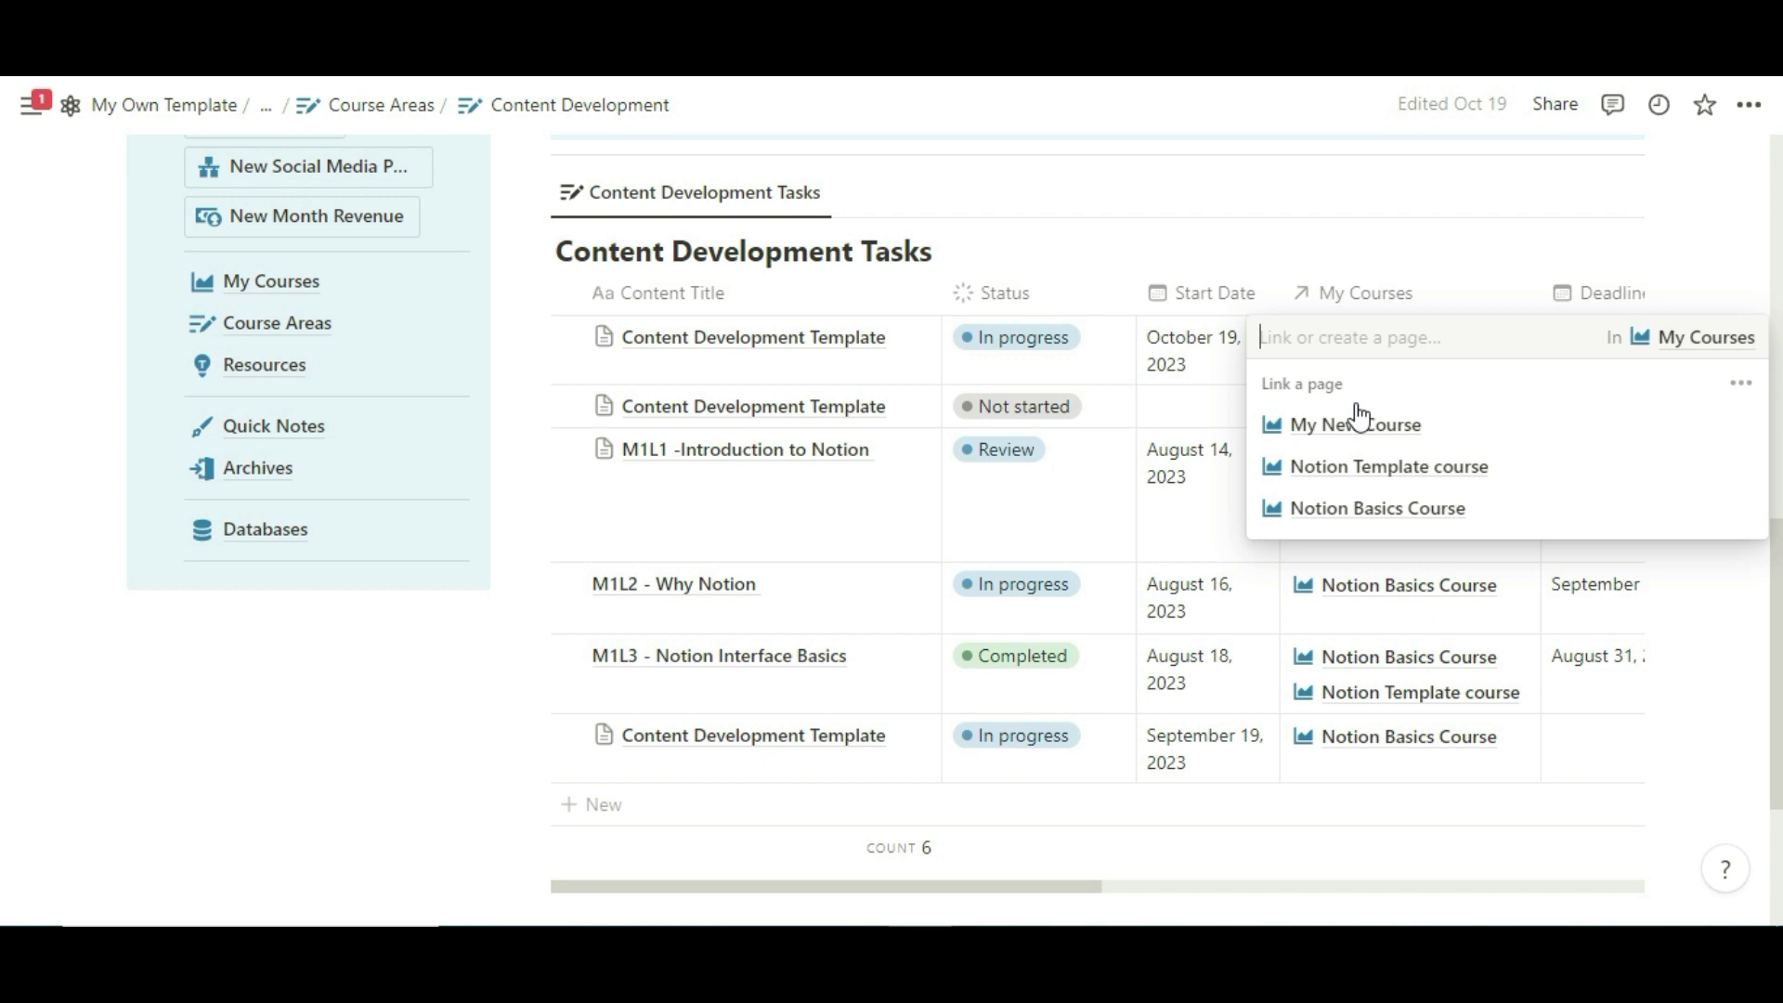
click(1364, 235)
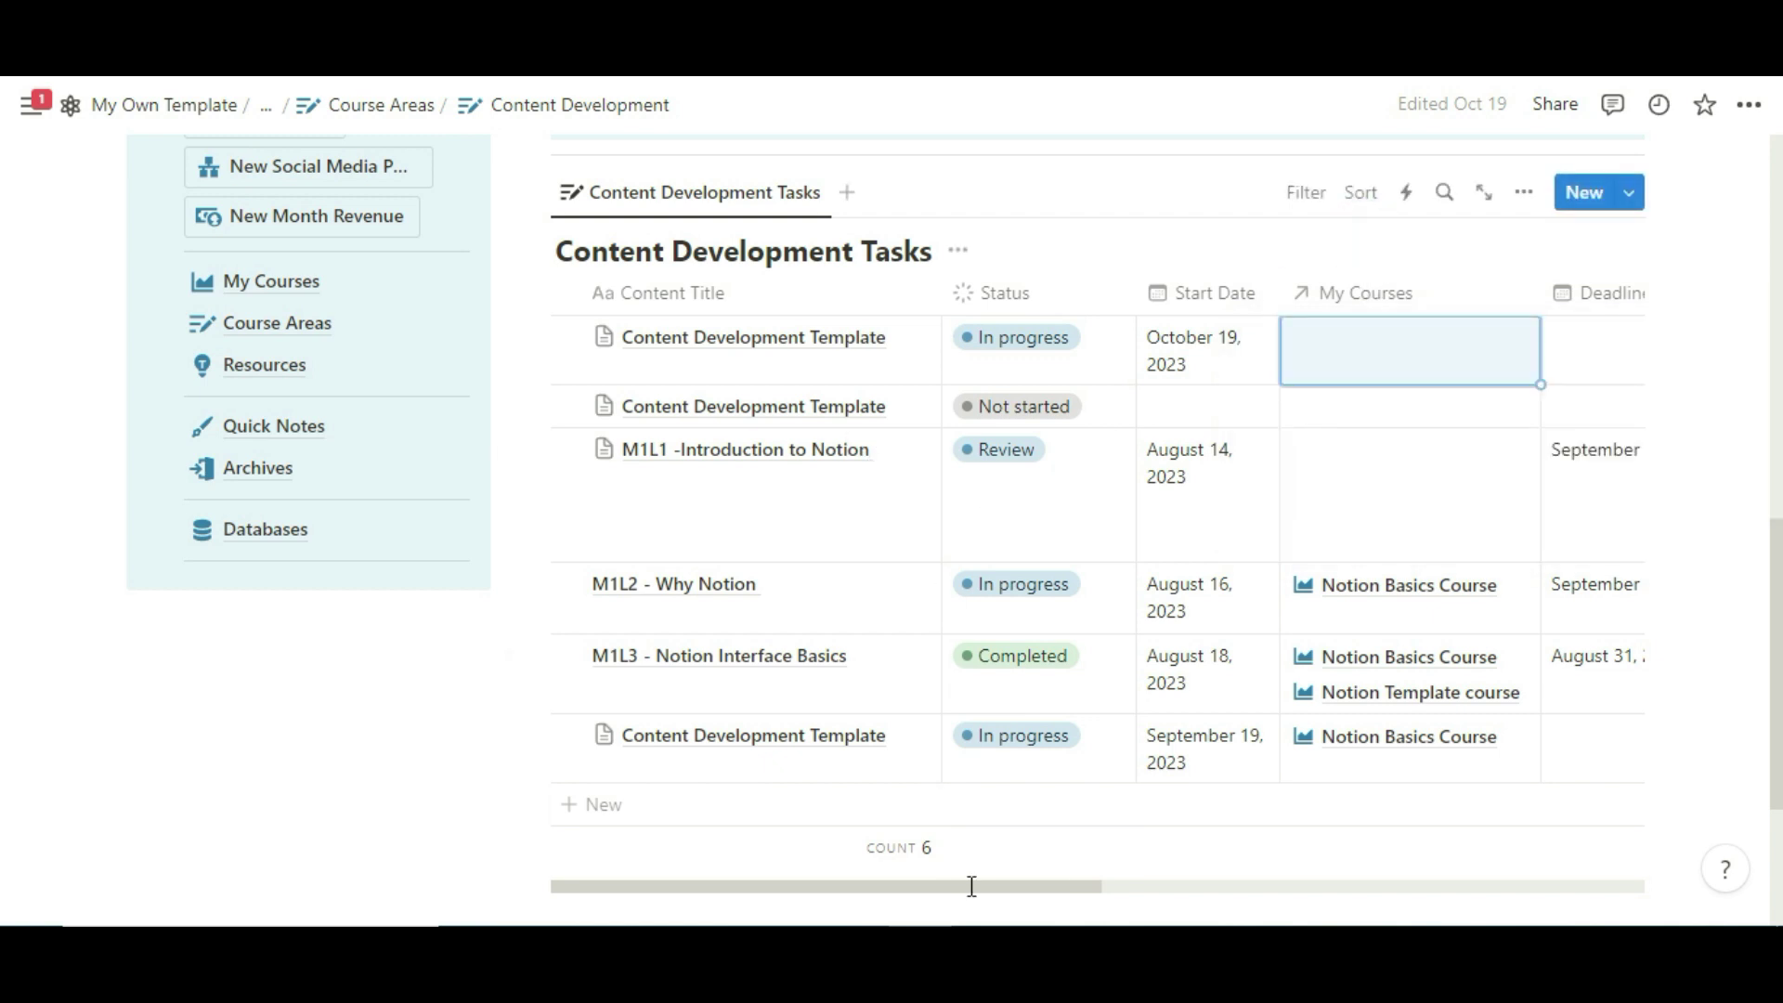
drag(972, 887, 1310, 893)
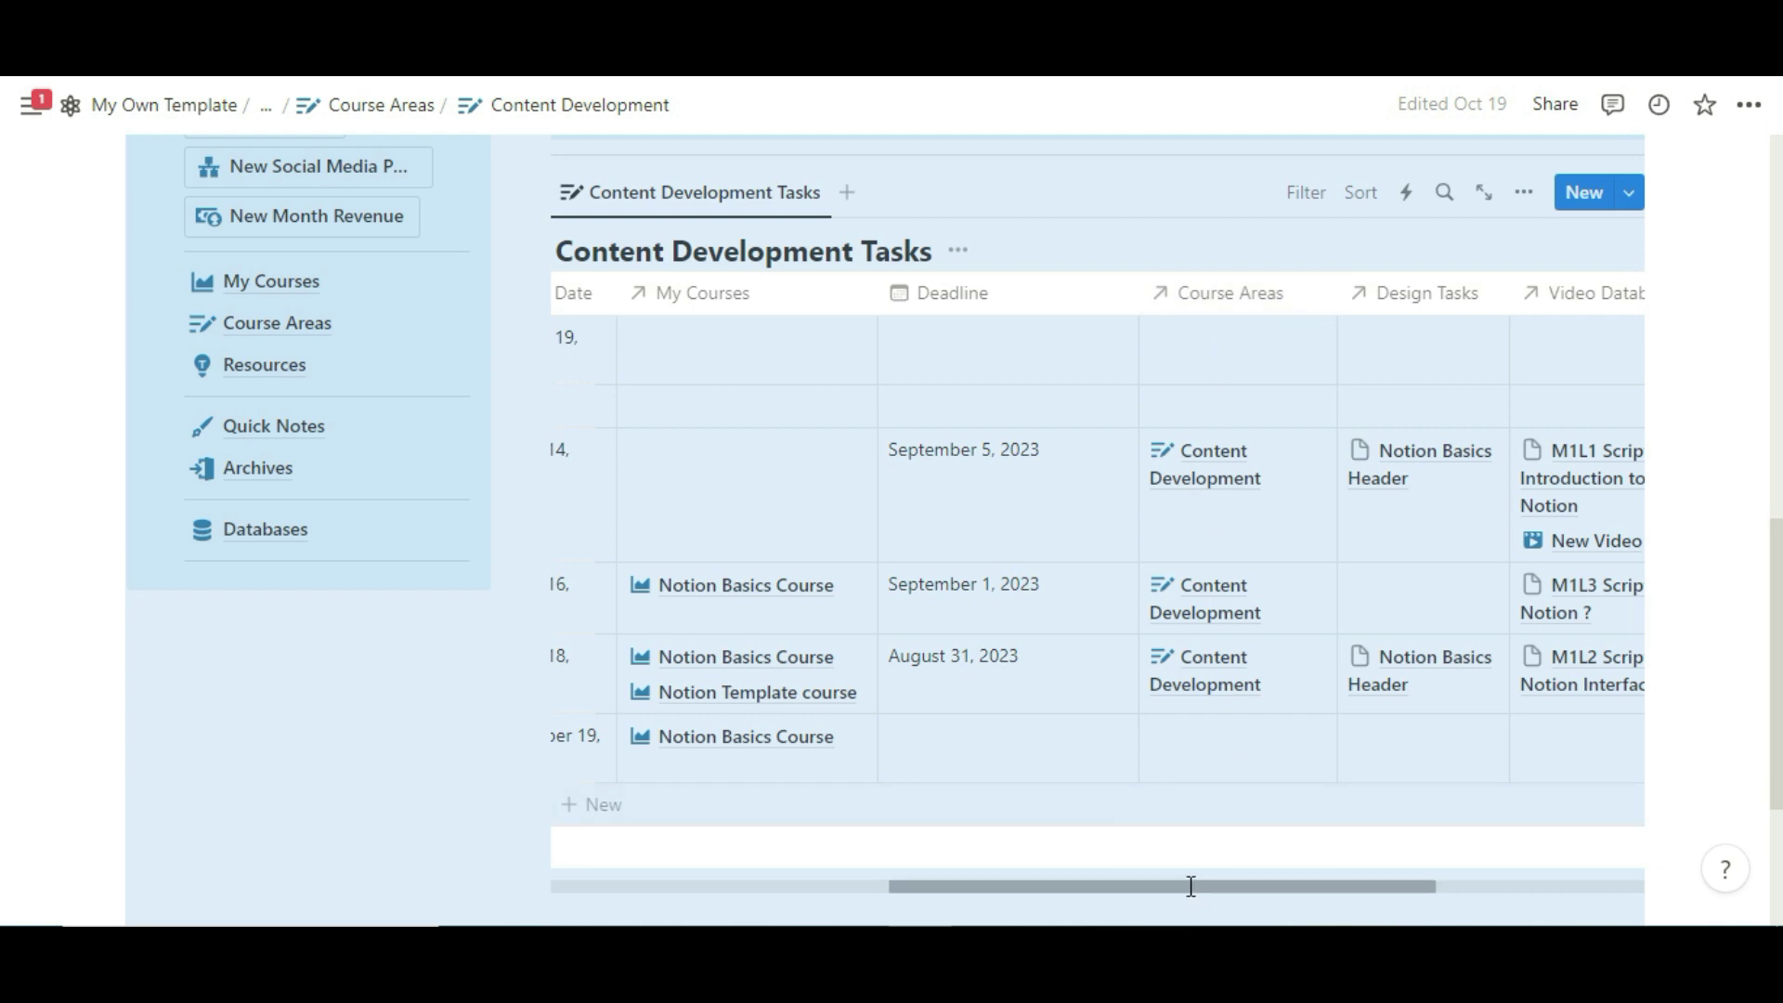
click(1195, 371)
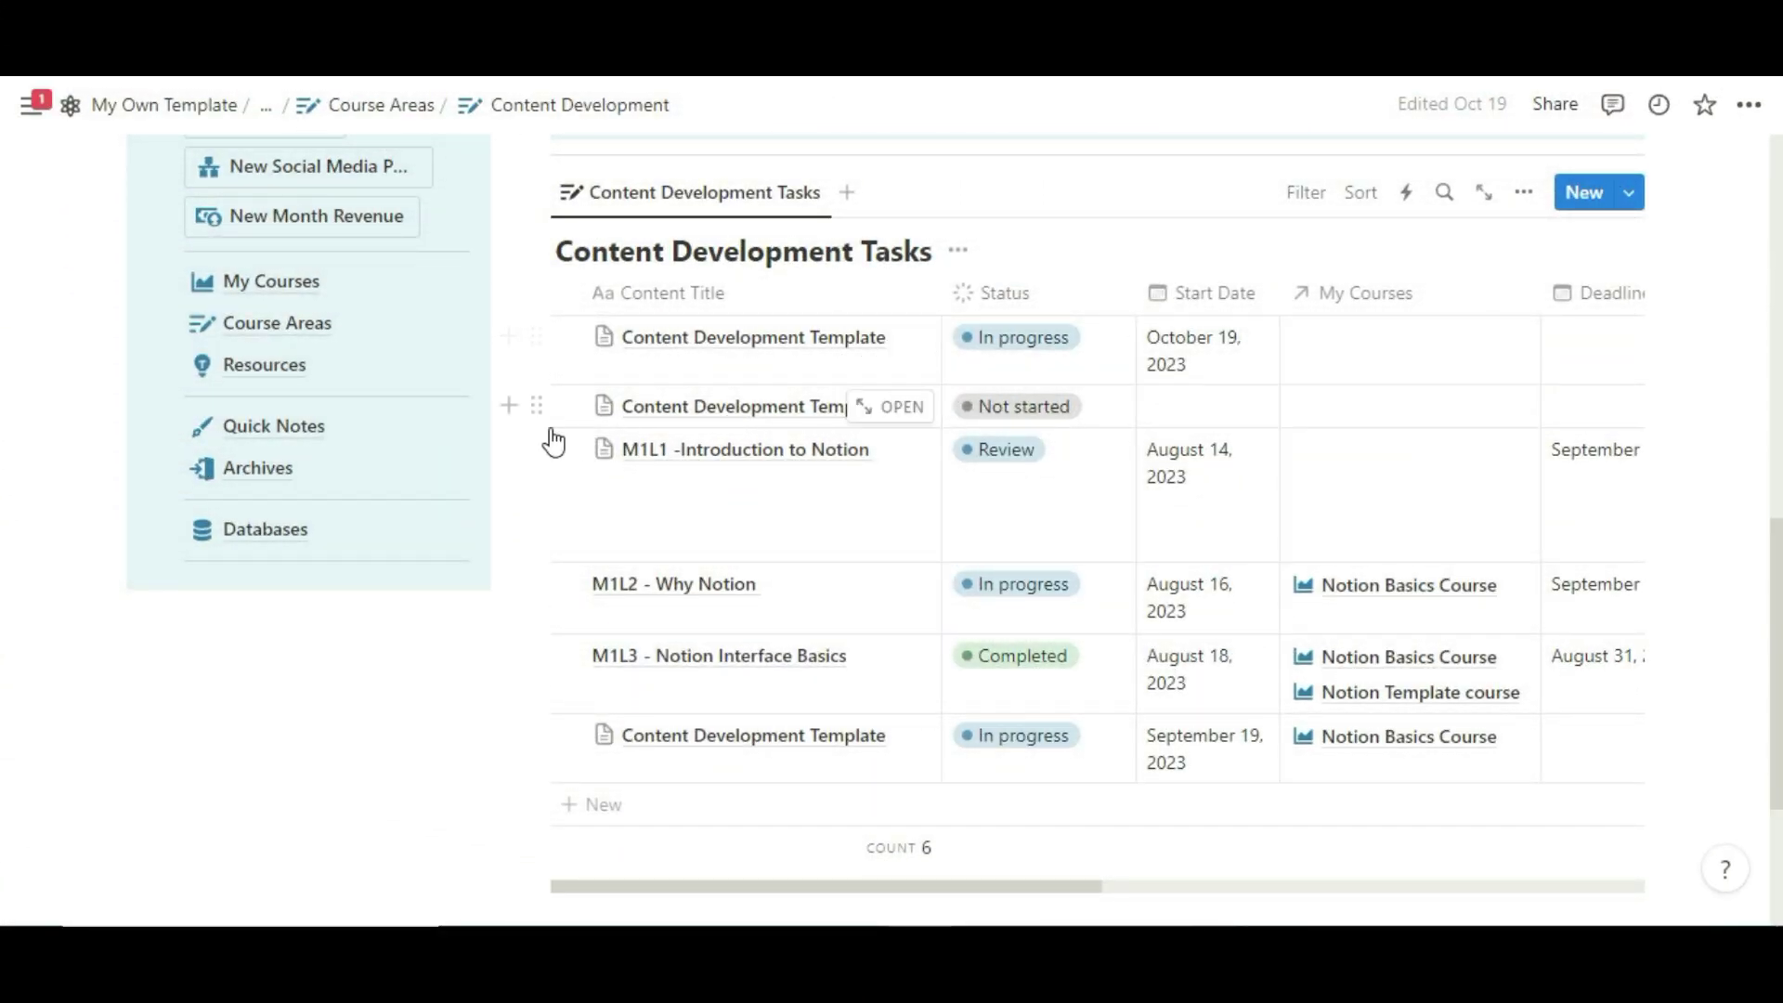
Step: Return to the home page and move the October 19, 2023 "Content Development Template" card from In progress to Review
scroll(606, 523, up, 2)
scroll(605, 523, up, 5)
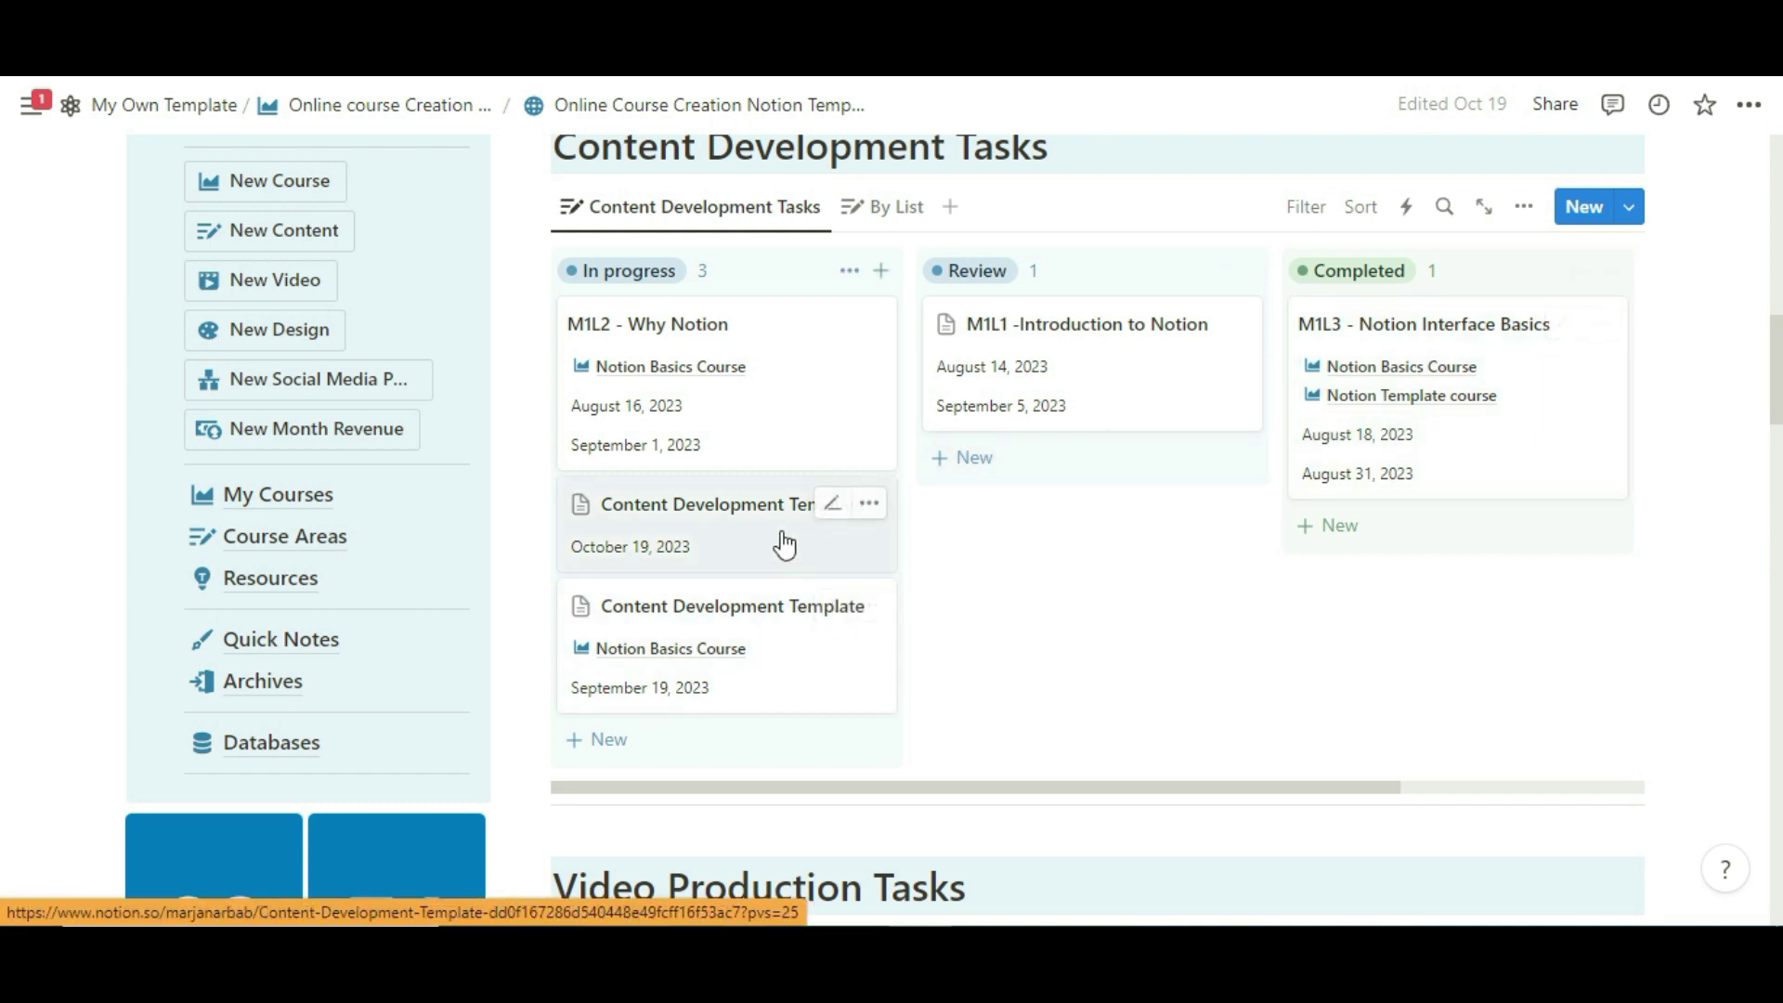
drag(752, 531, 1082, 496)
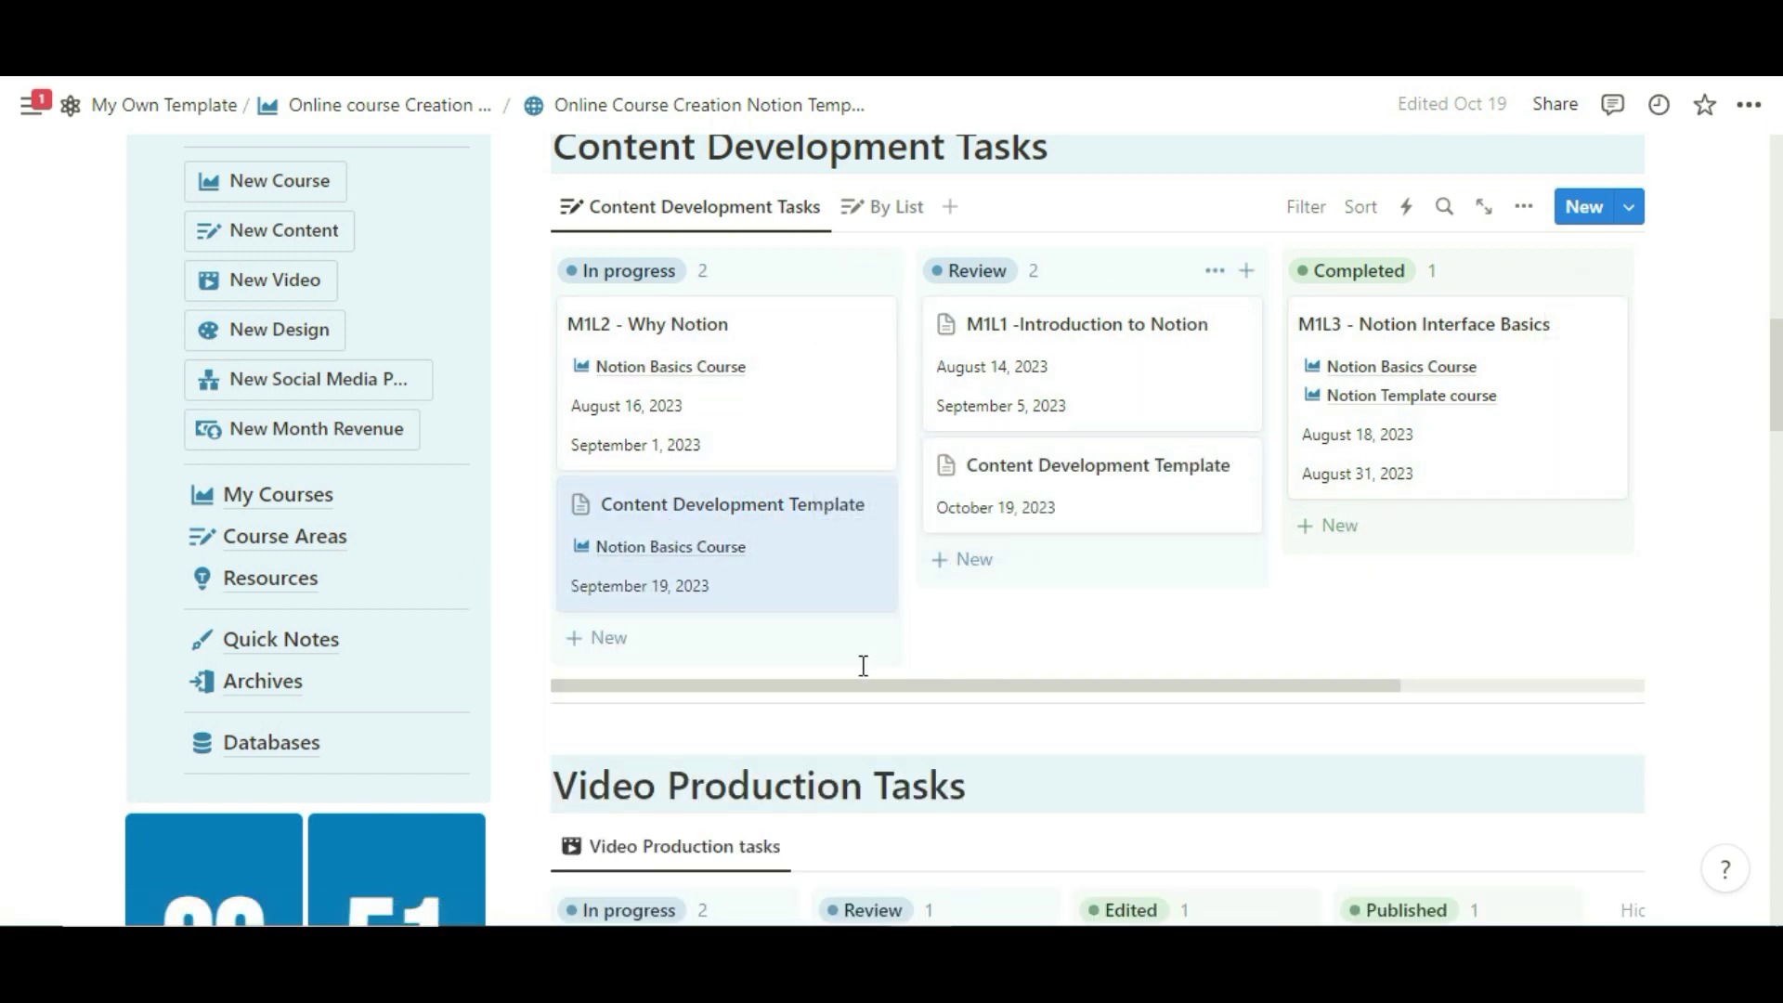
Step: Look over the home page's Video Production Tasks board and open the Video production course area
scroll(571, 604, down, 3)
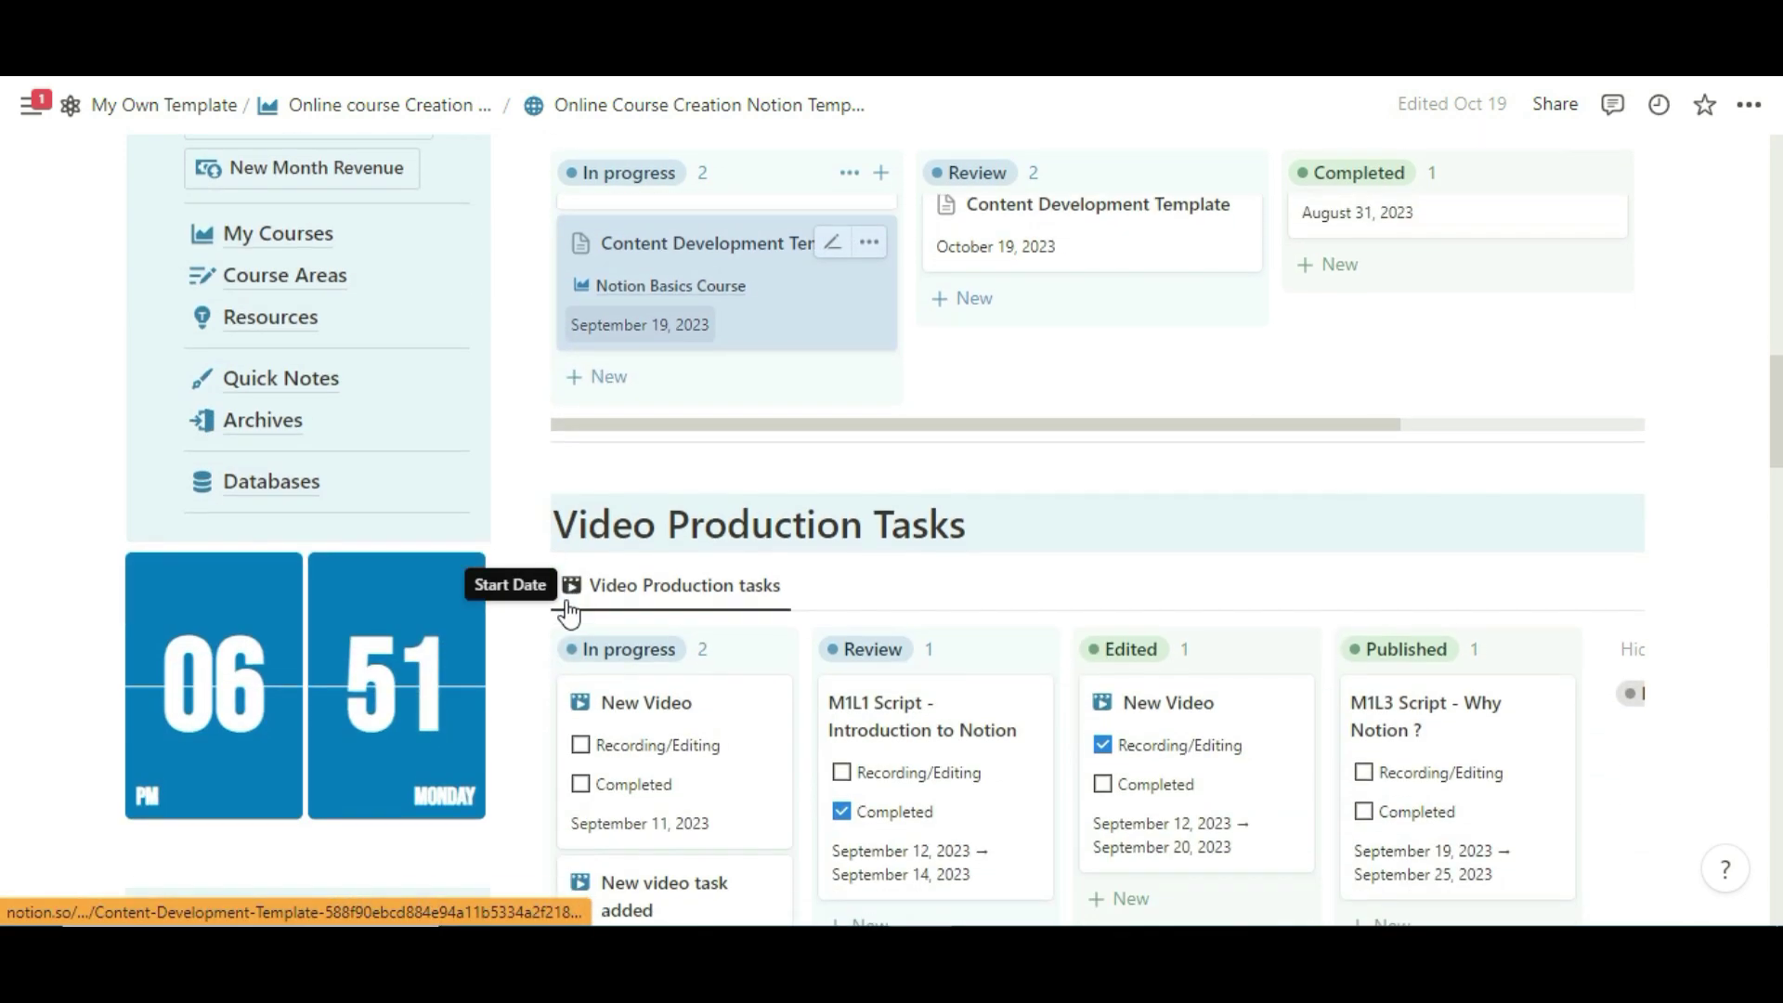
scroll(887, 497, down, 3)
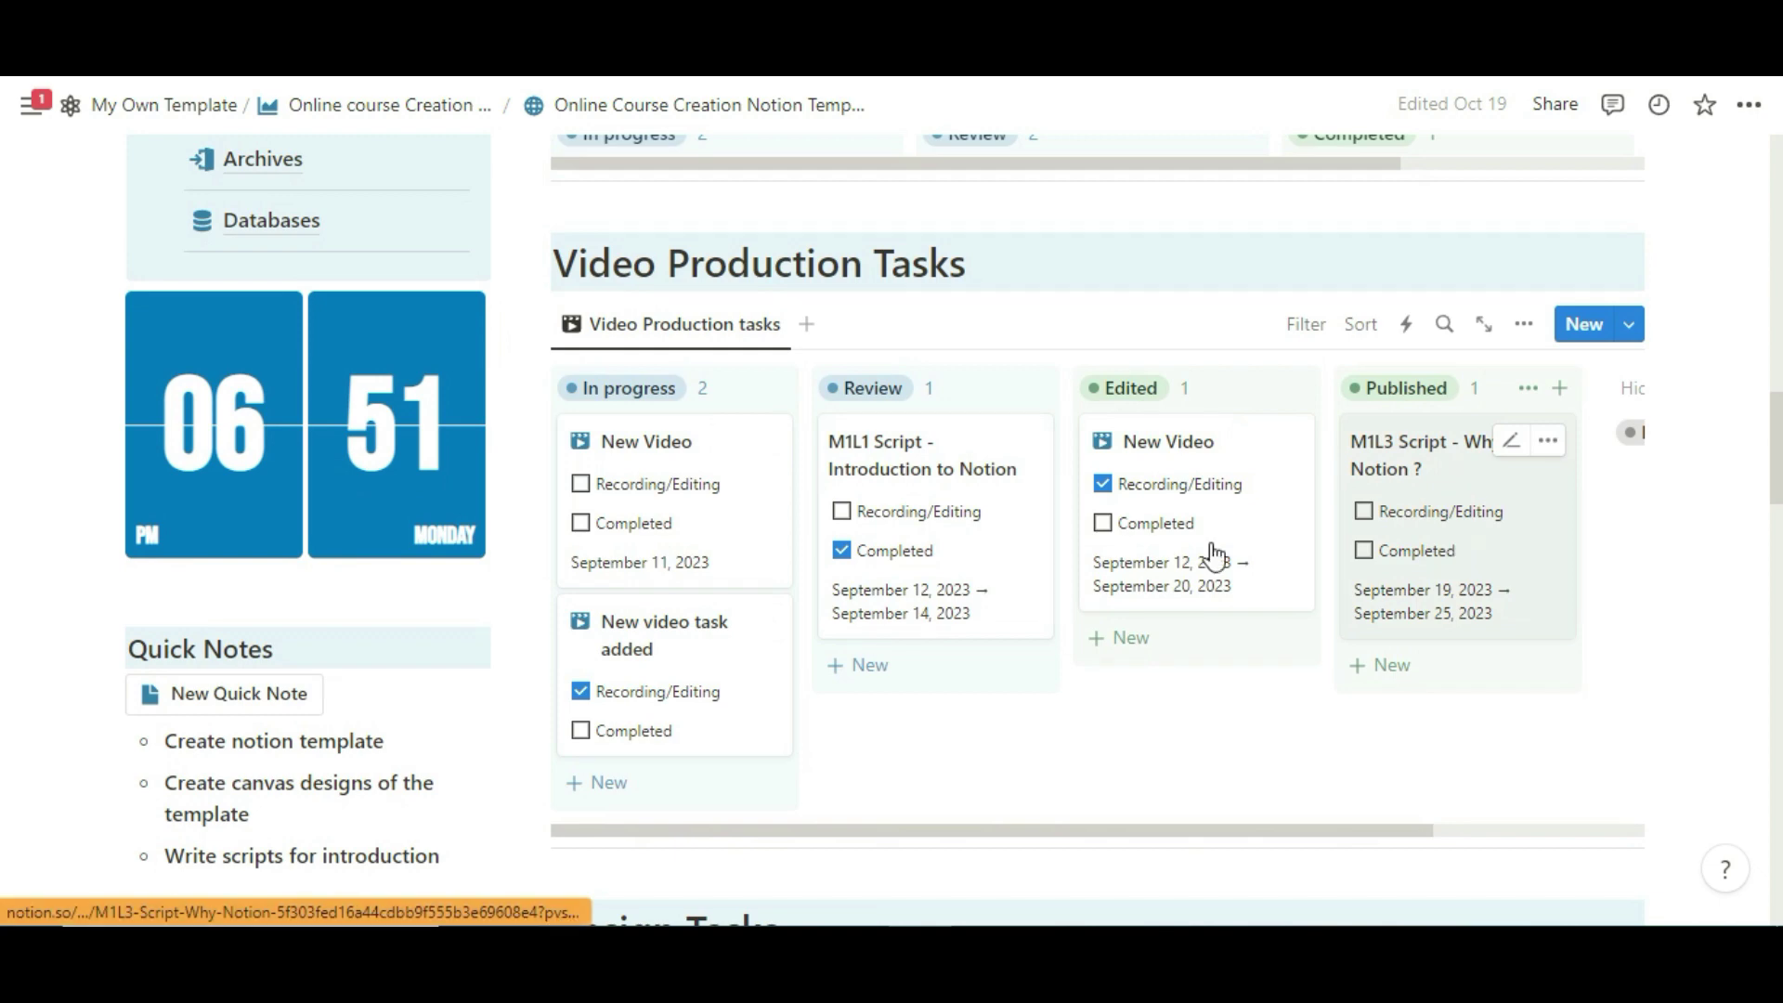
scroll(1039, 444, up, 9)
scroll(1039, 444, up, 2)
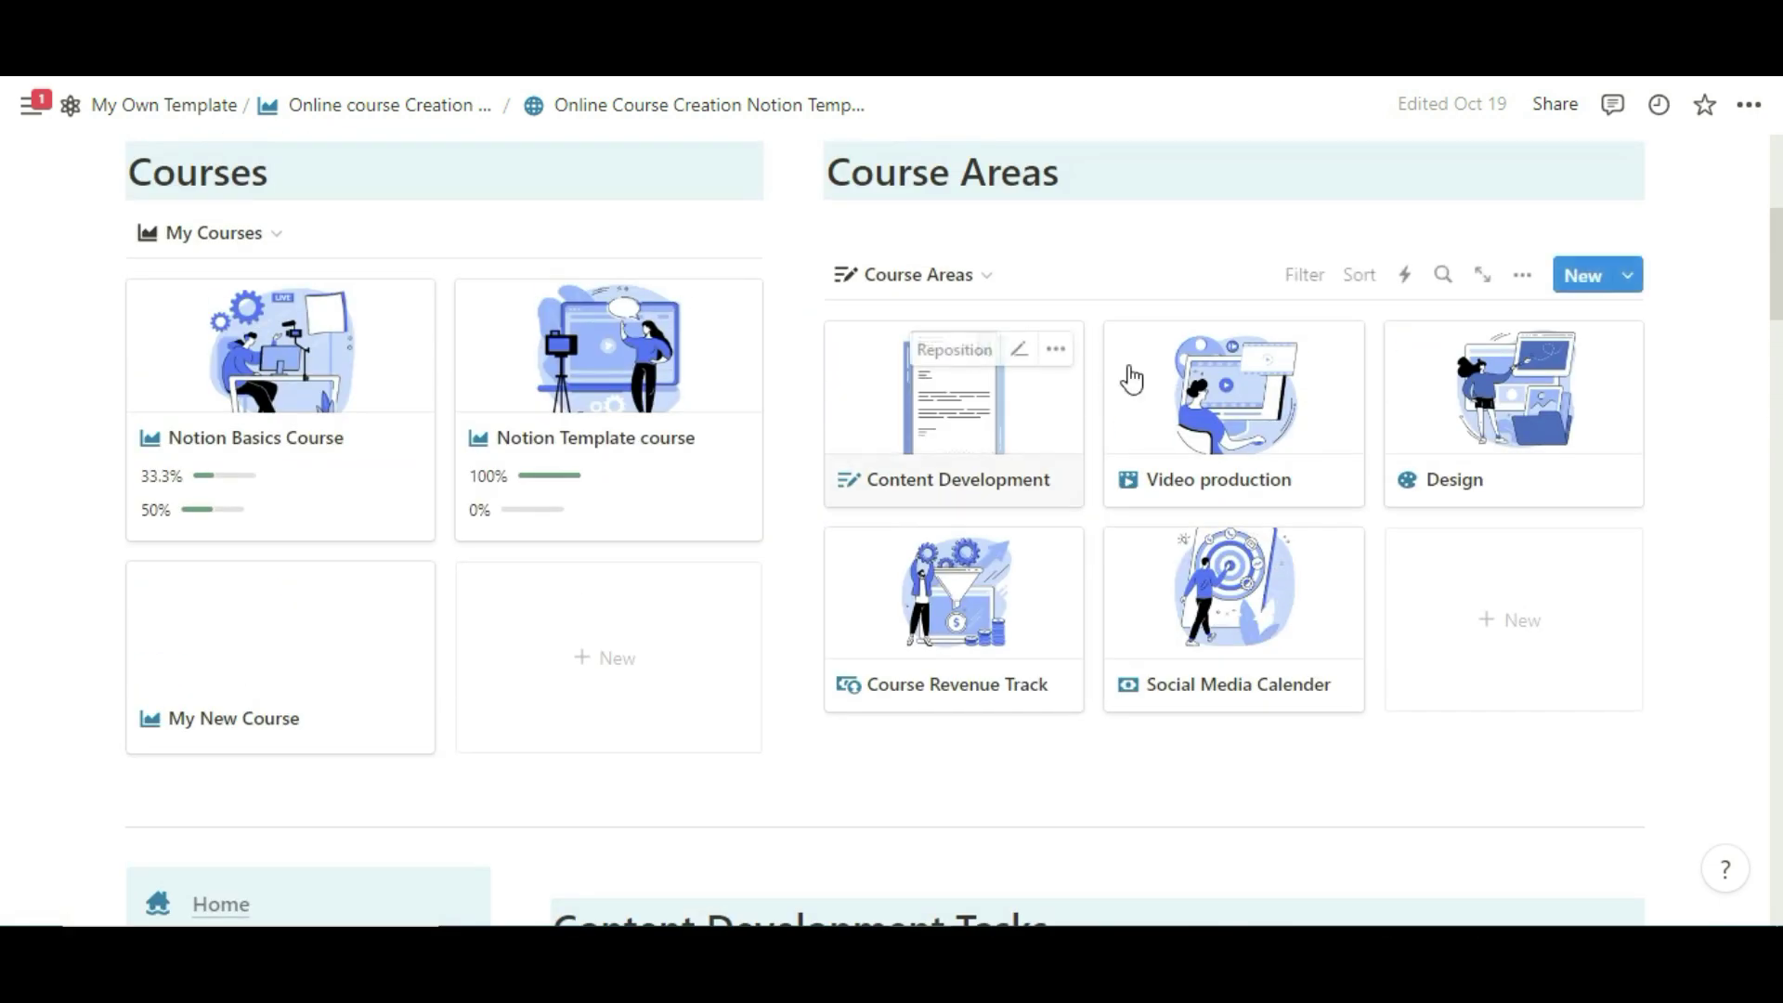
click(1186, 411)
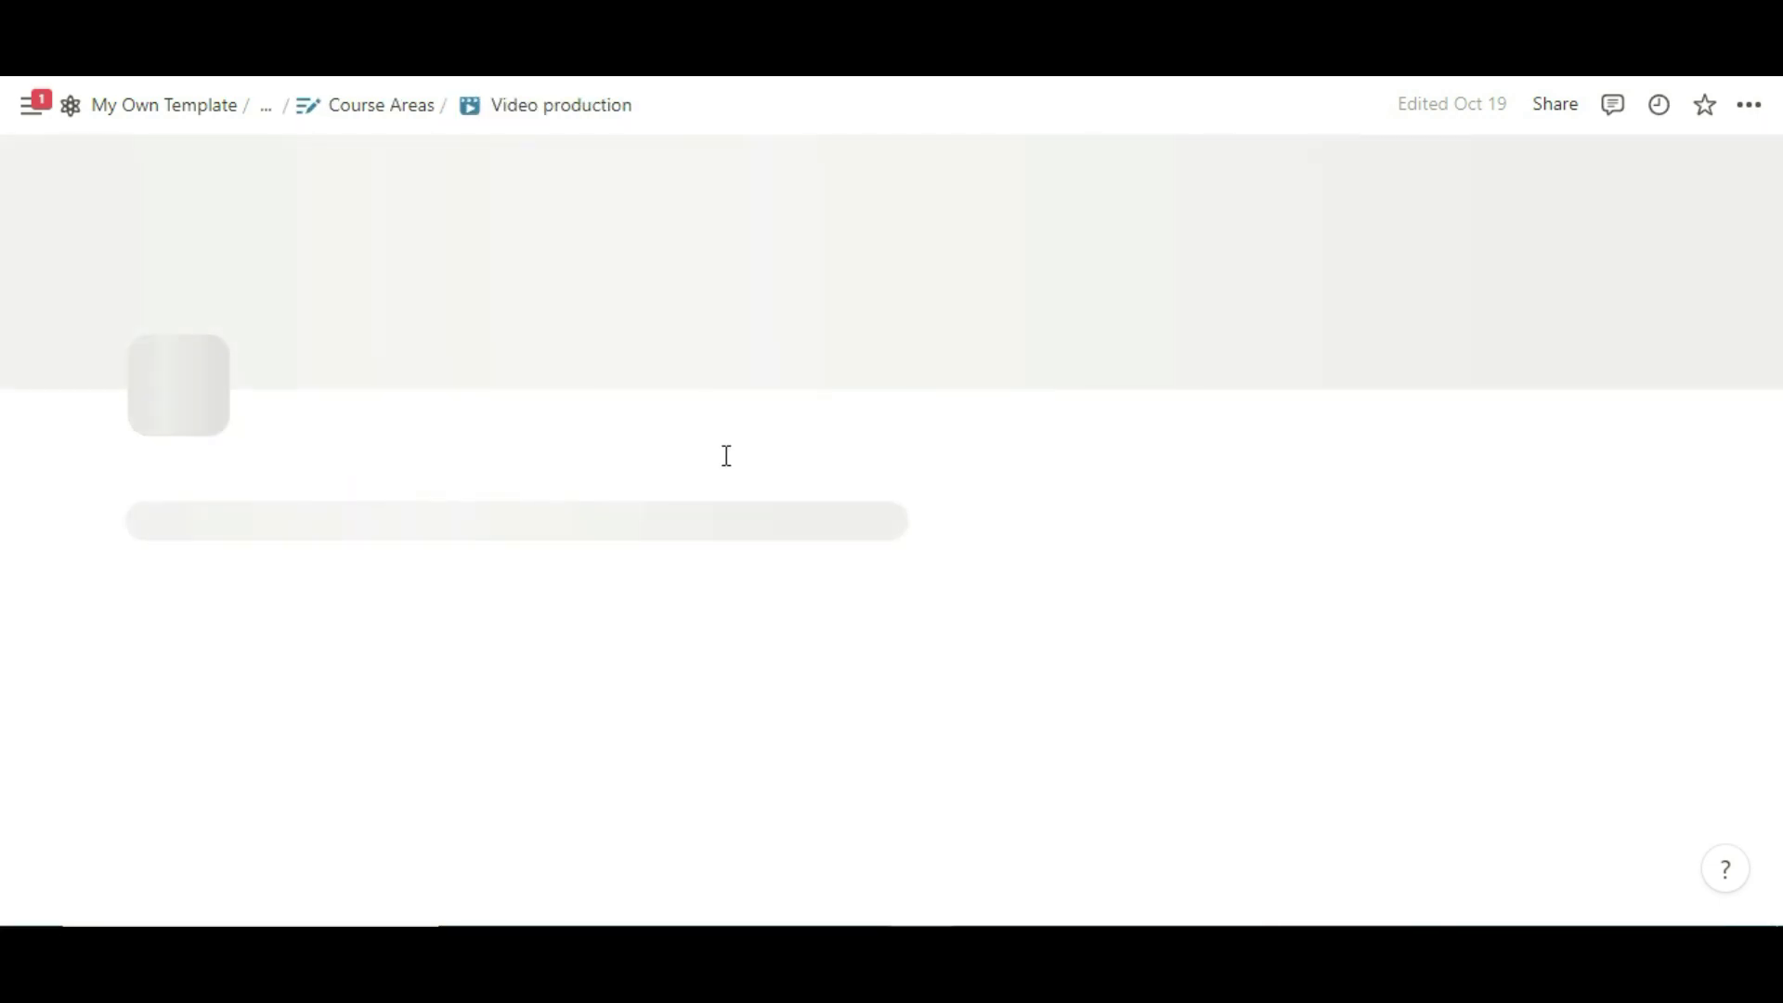
Step: Examine the Video Production Tasks table and the content development page linked to the "M1L1 Script - Introduction to Notion" row
scroll(727, 455, down, 10)
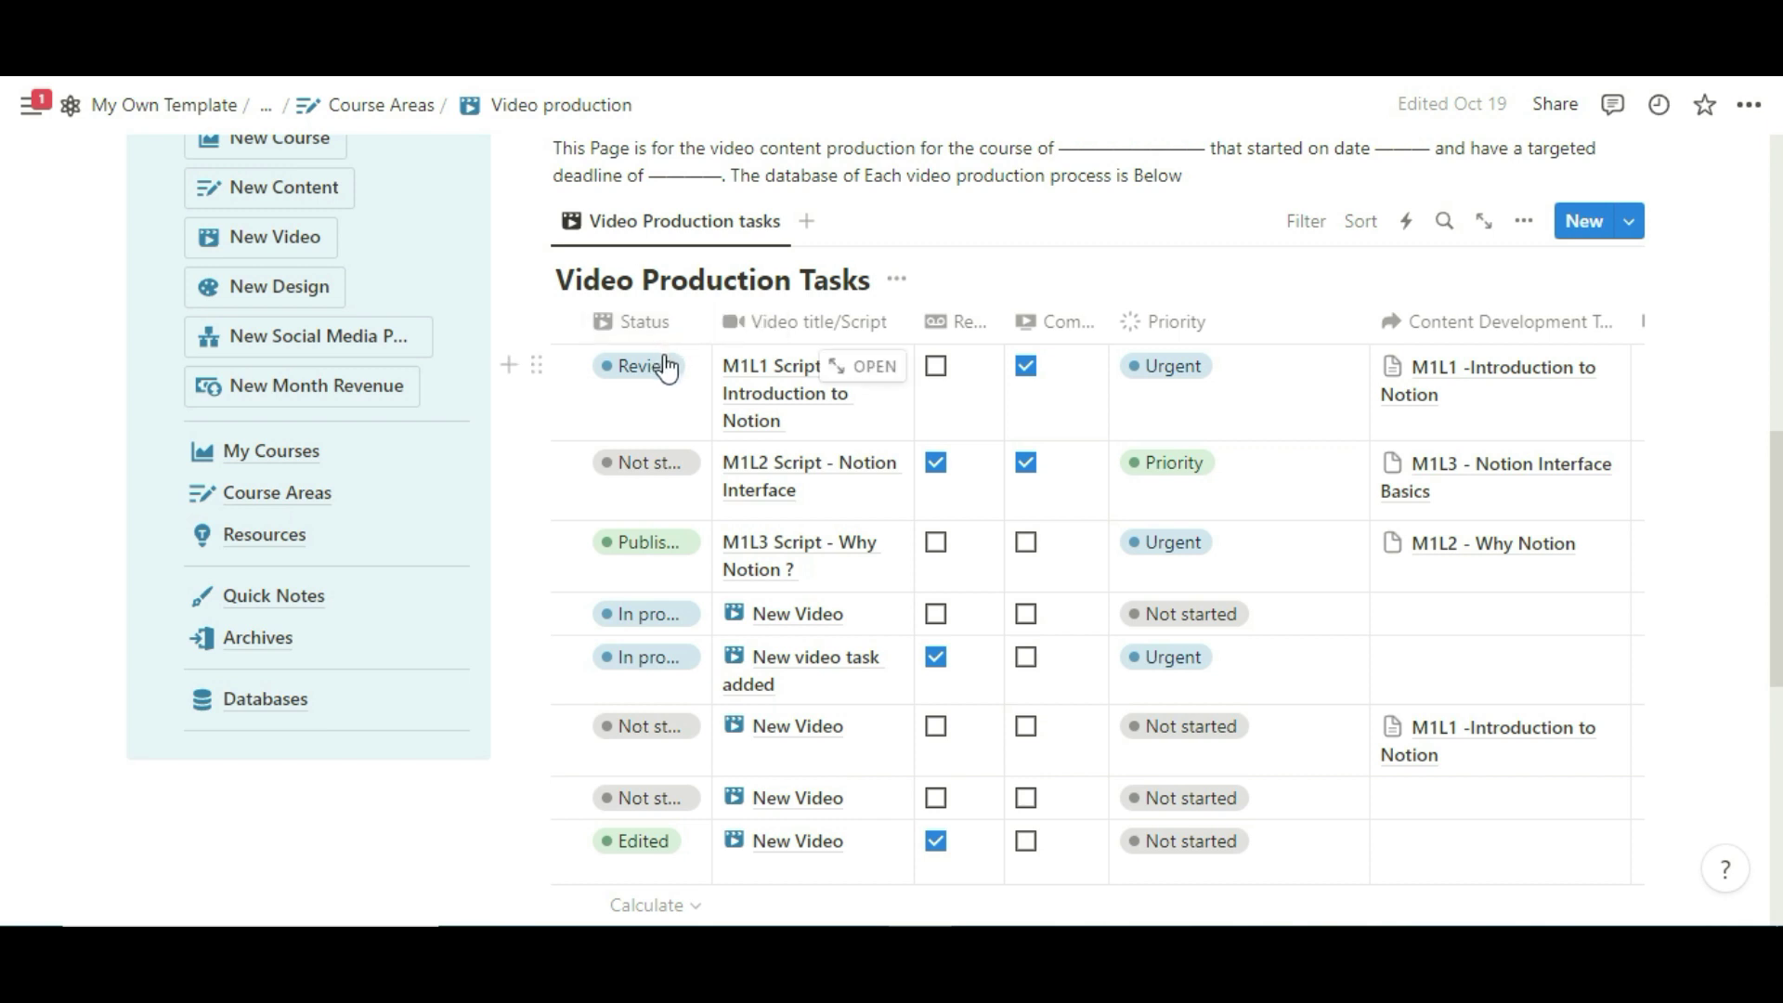
click(1467, 388)
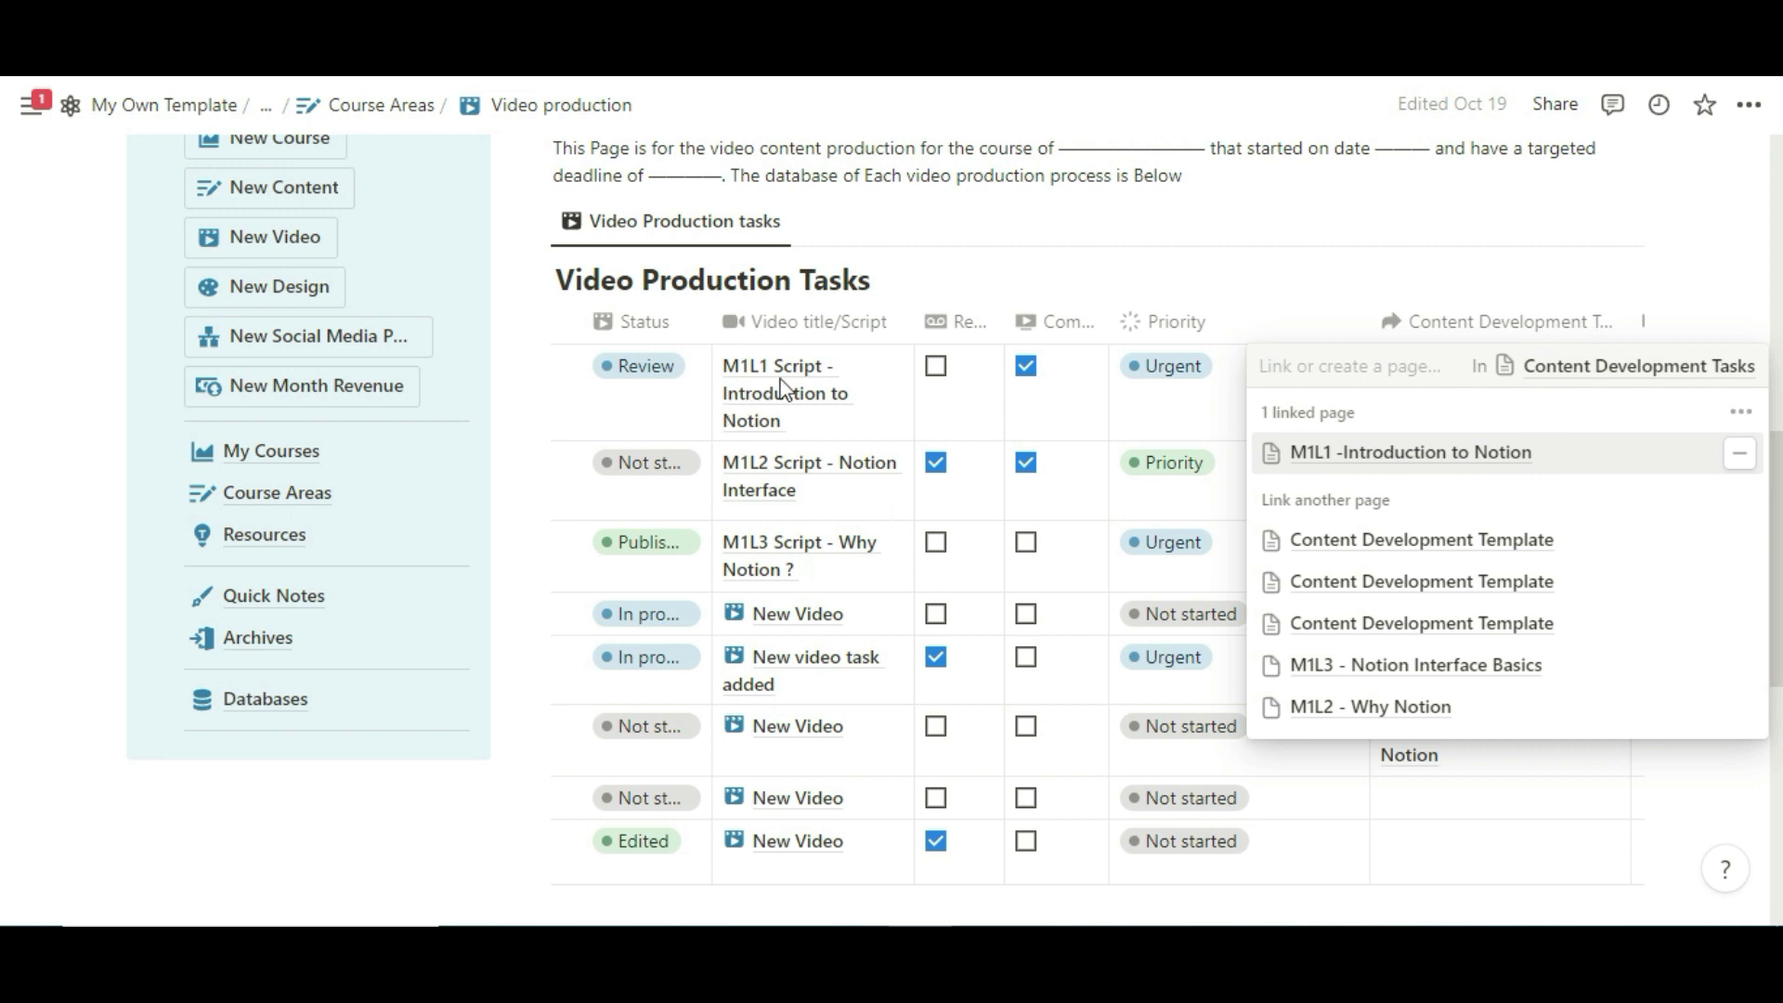
key(Escape)
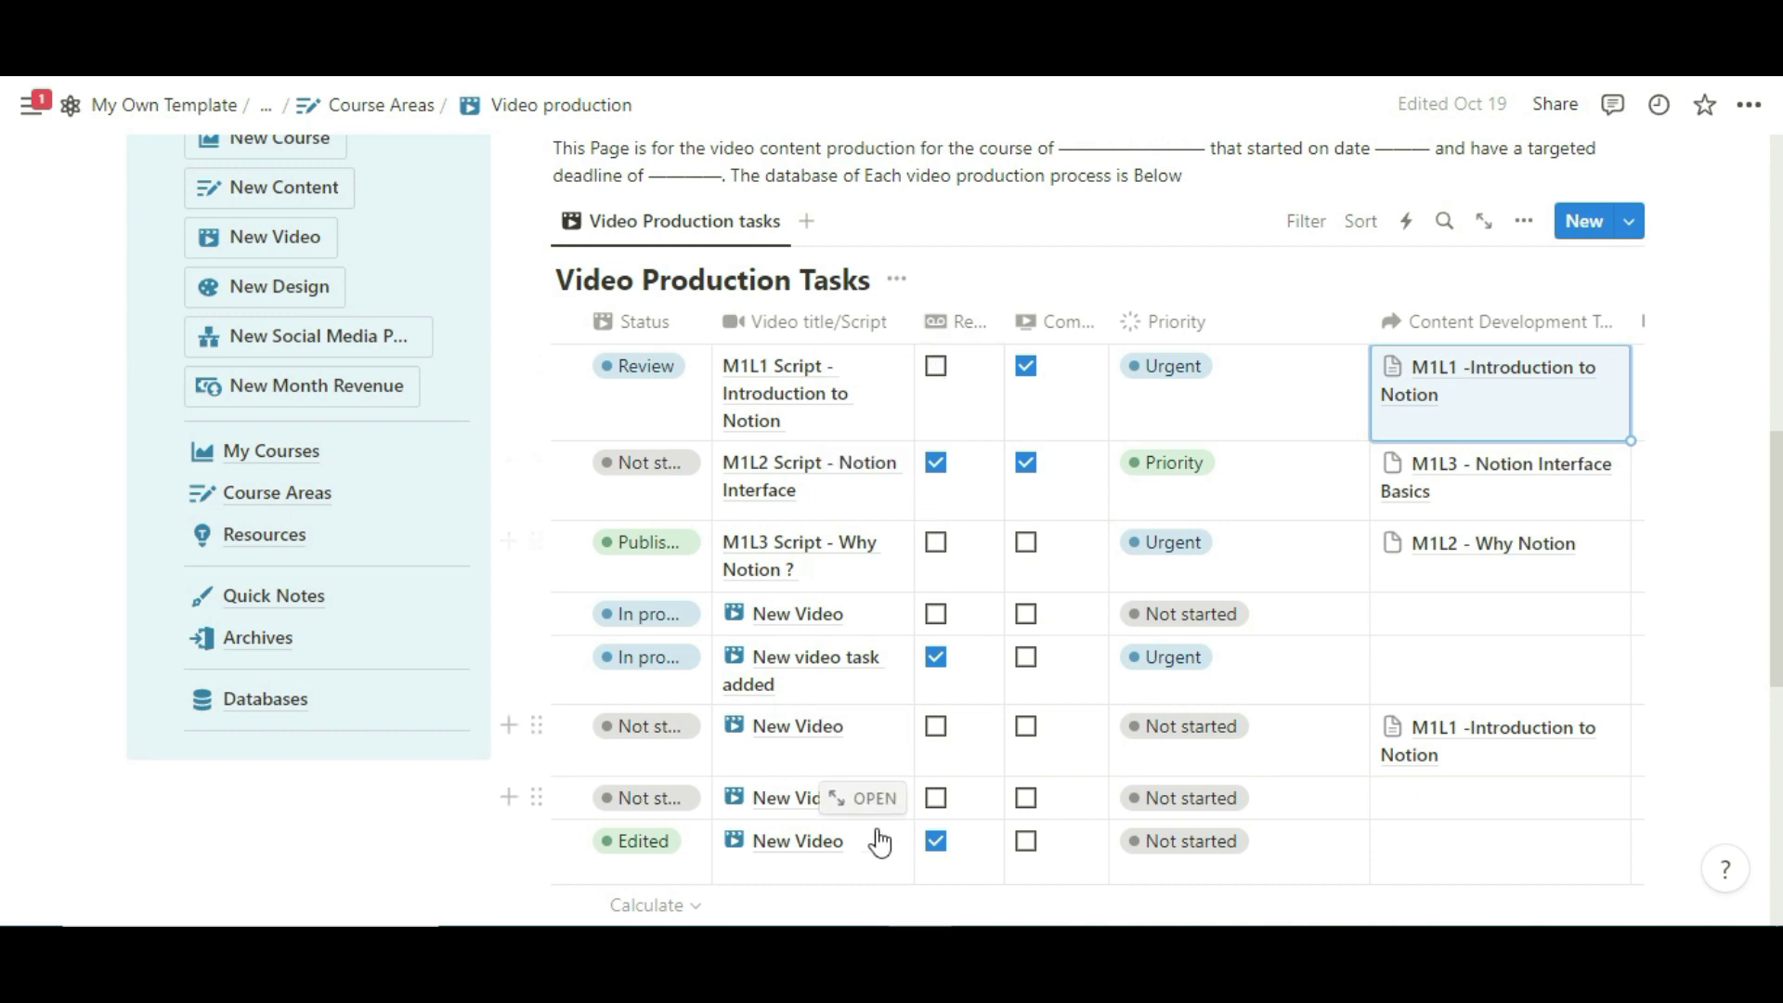
Step: Return to the home page and open the Design course area from the Course Areas gallery
scroll(297, 297, up, 5)
click(216, 464)
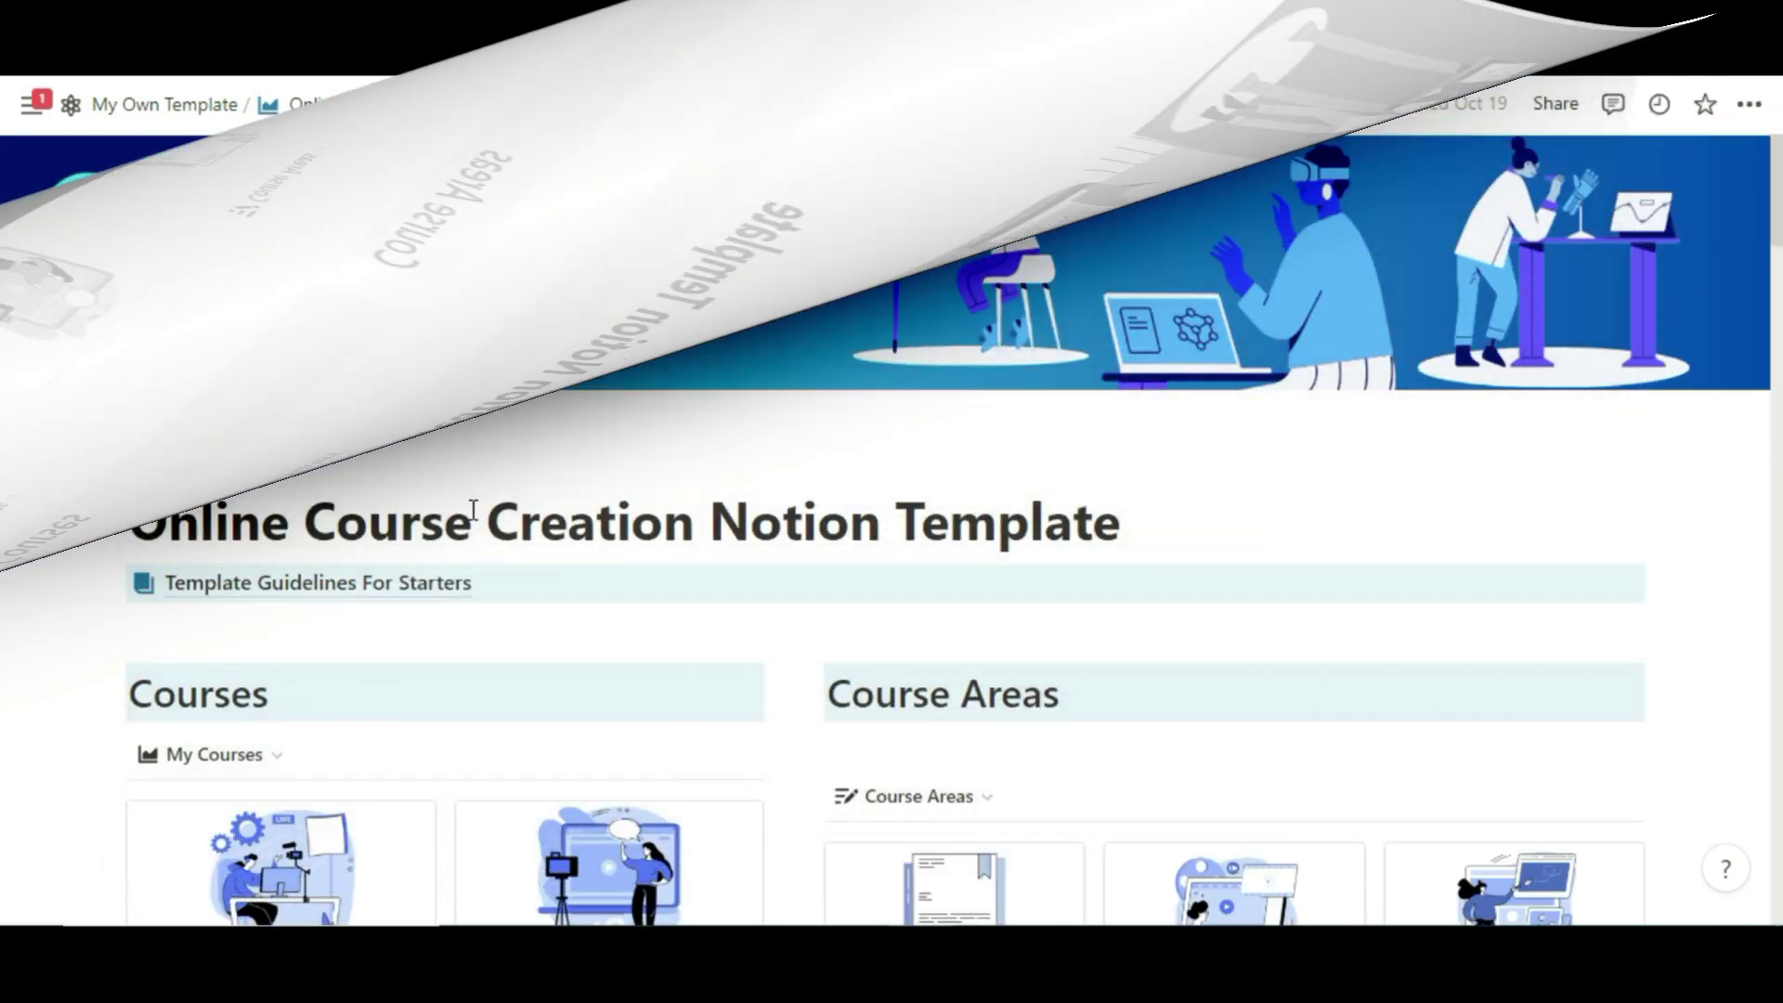
scroll(622, 510, down, 7)
scroll(621, 525, down, 1)
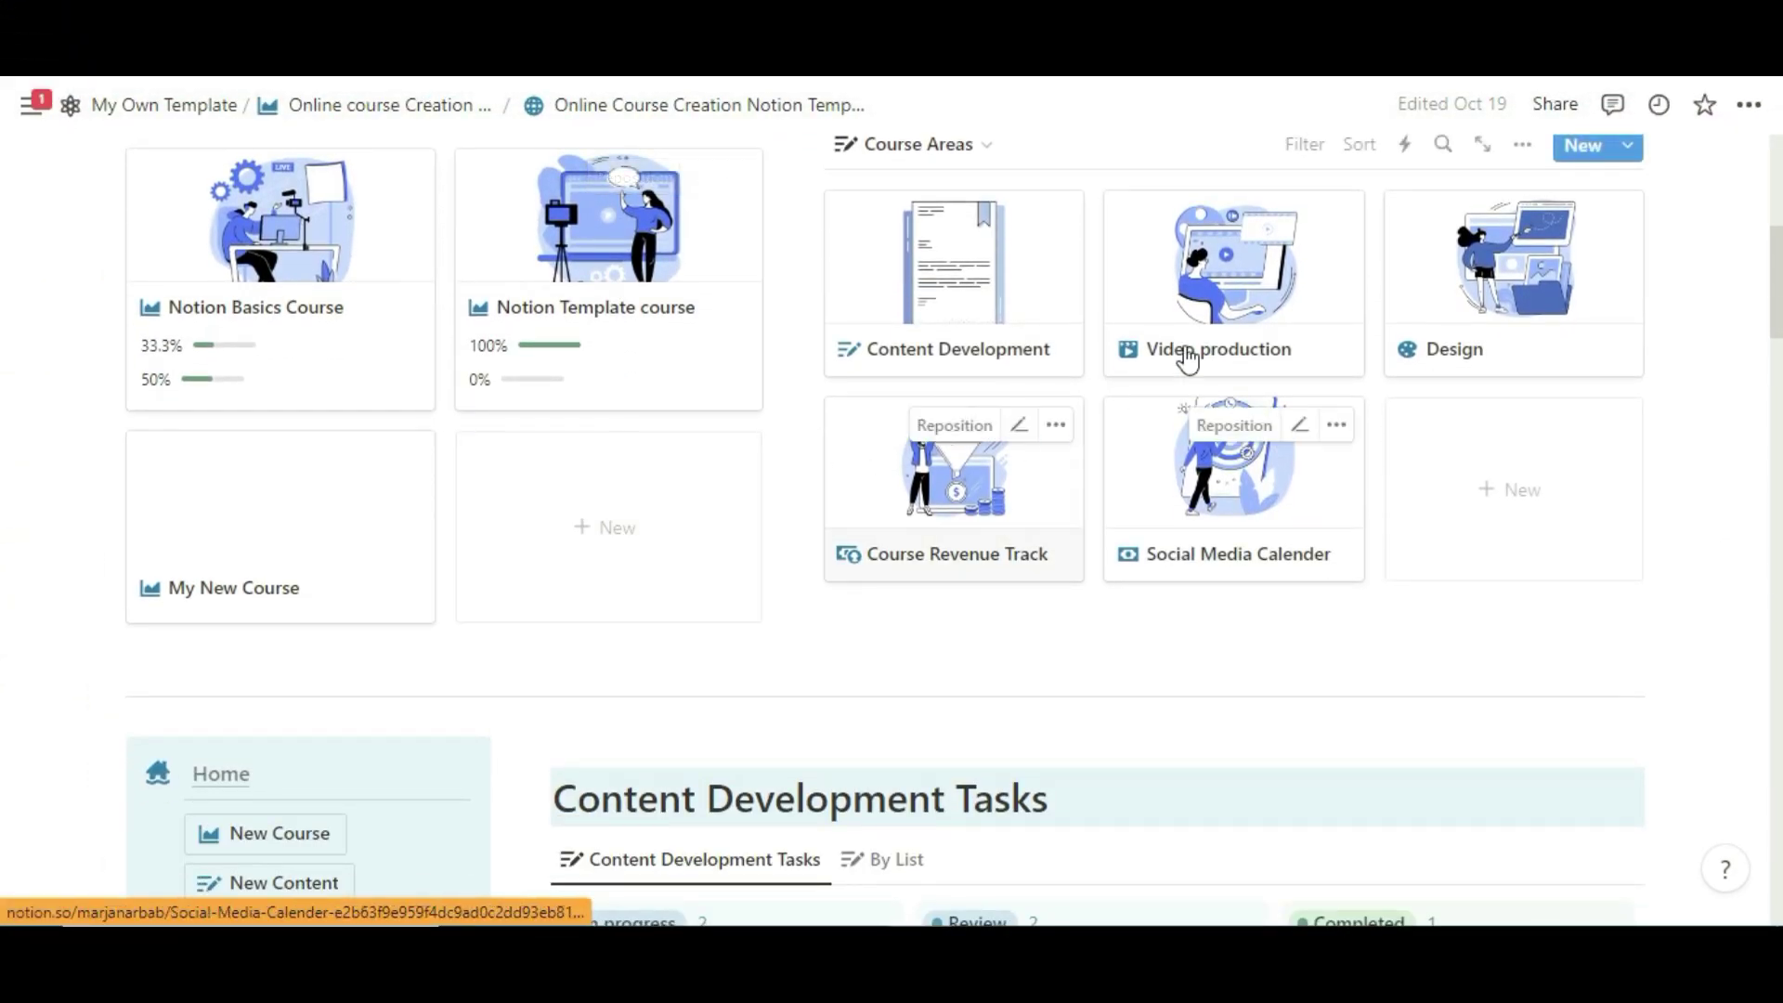
click(1442, 279)
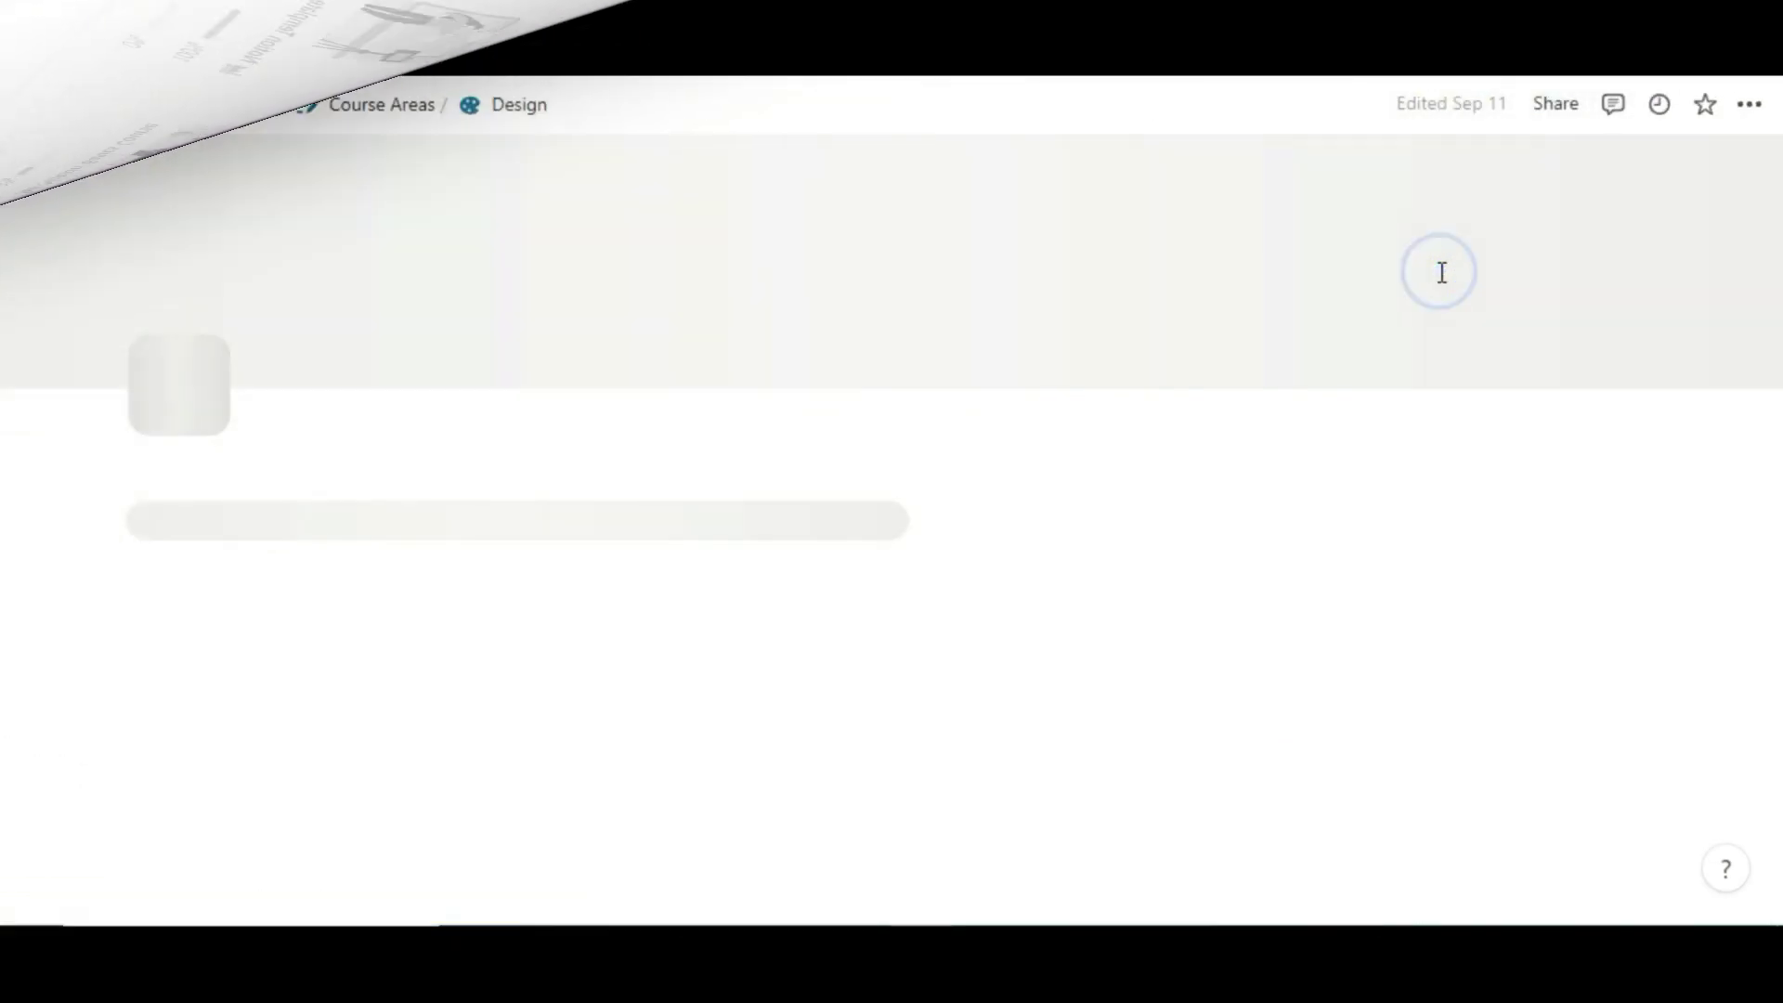
Step: Examine the Design page's Design Tasks table and its Important Figma Designs section
scroll(672, 733, down, 8)
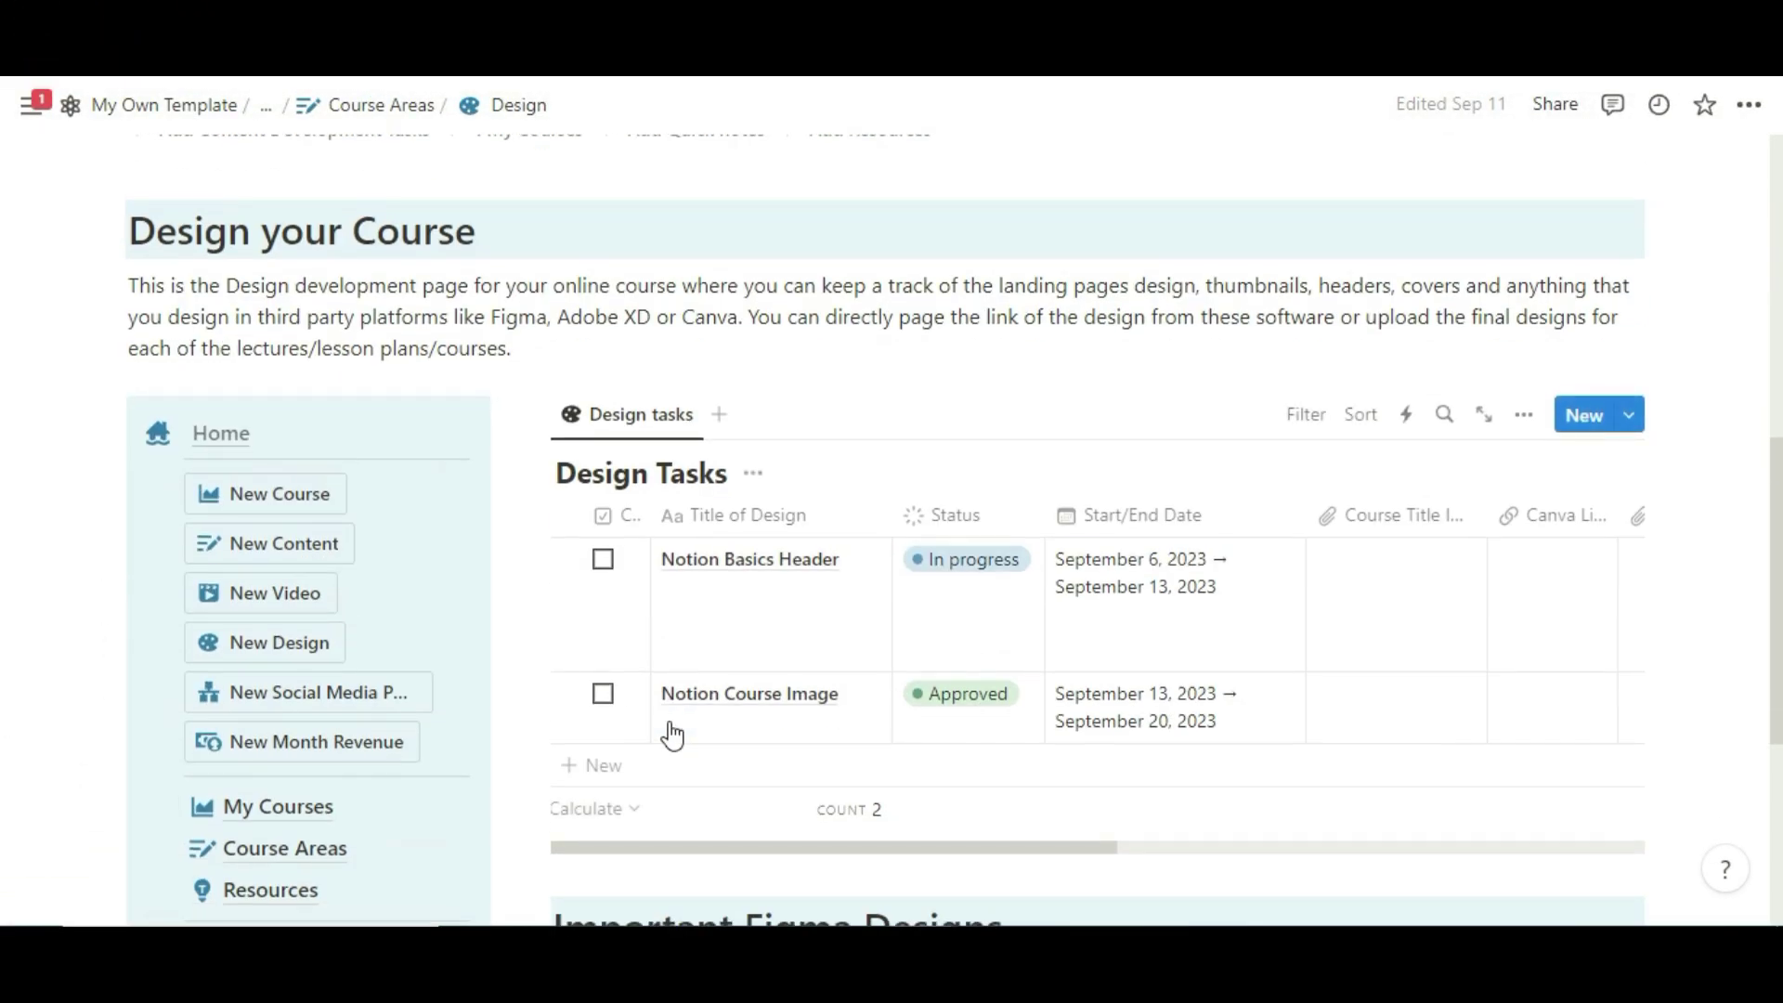
scroll(671, 724, down, 1)
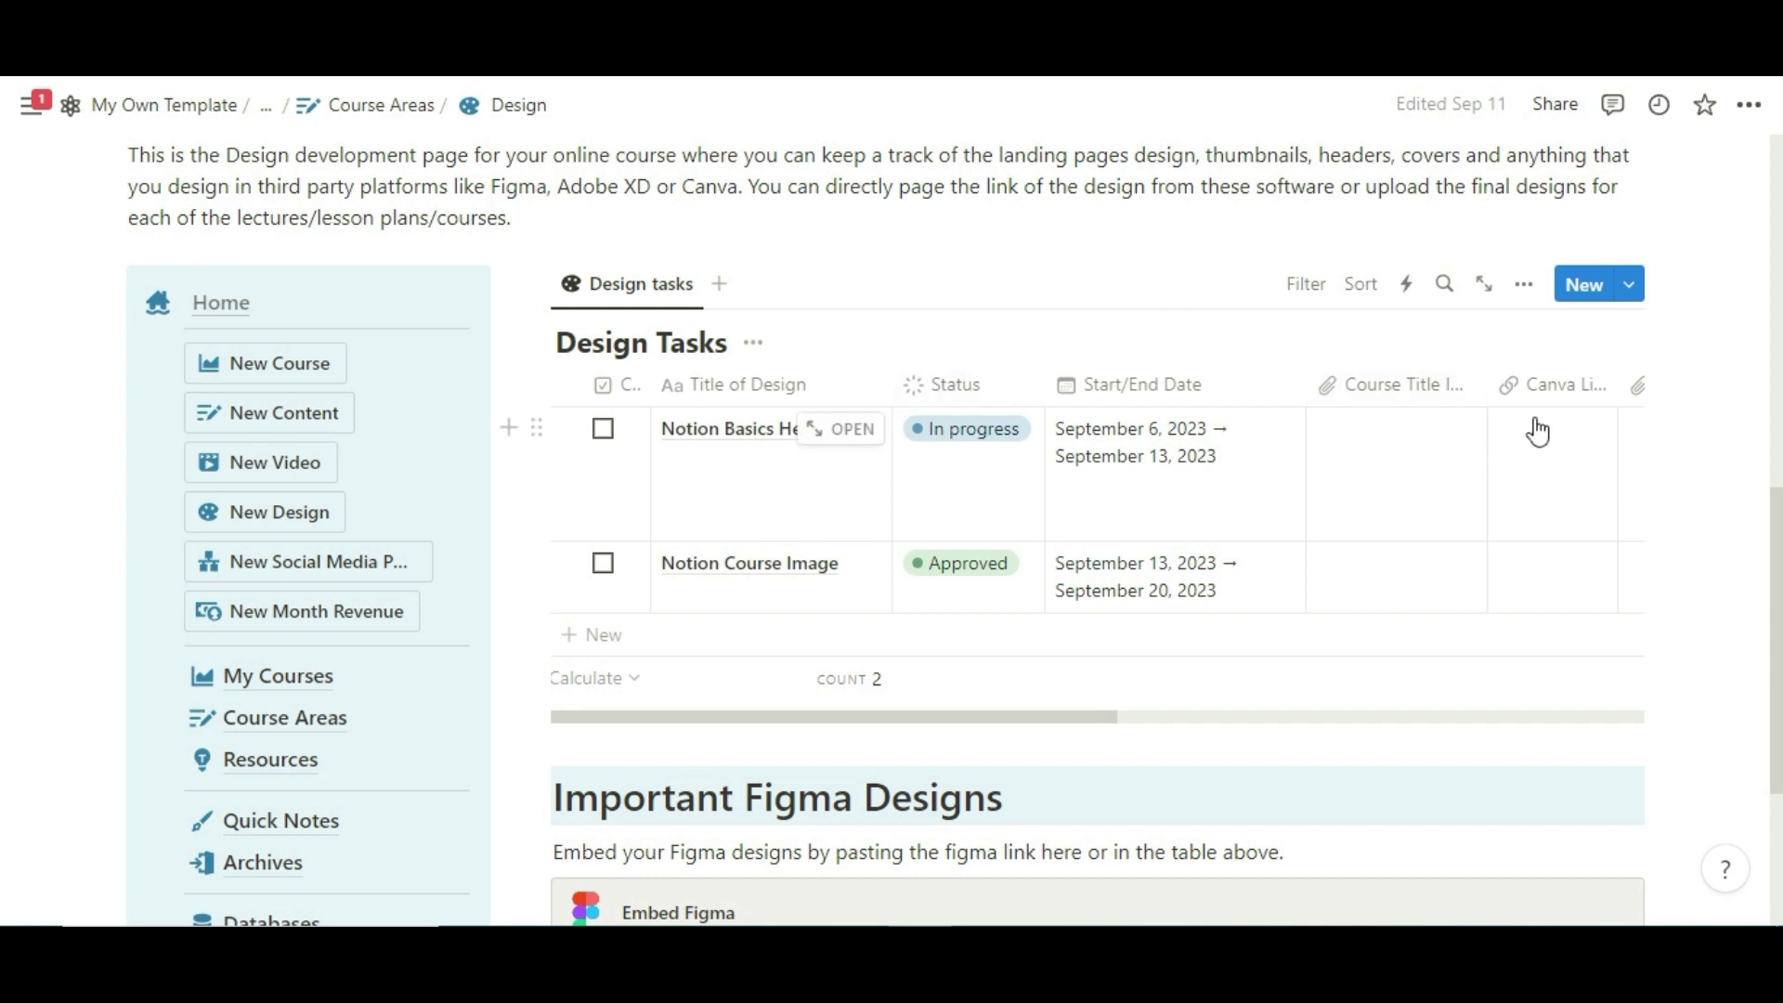
scroll(1533, 436, down, 4)
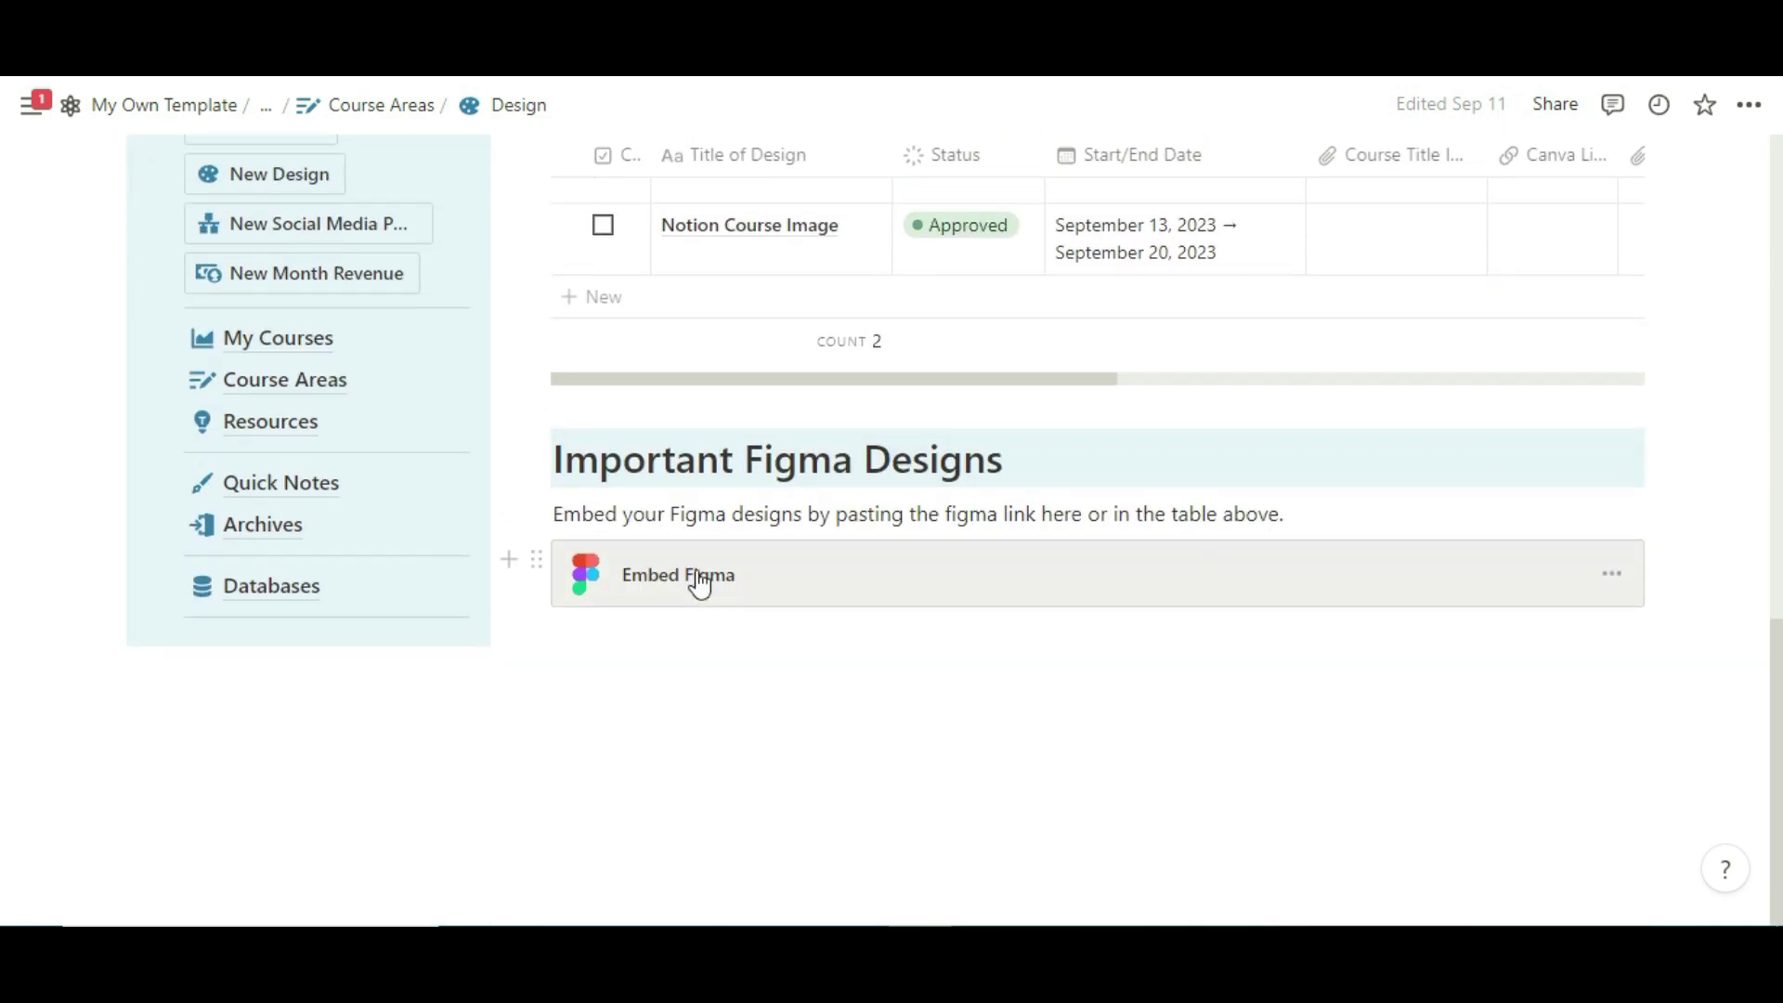
Step: Return to the home page and look at the Course Revenue Progress and Social Media Management boards
scroll(699, 583, up, 6)
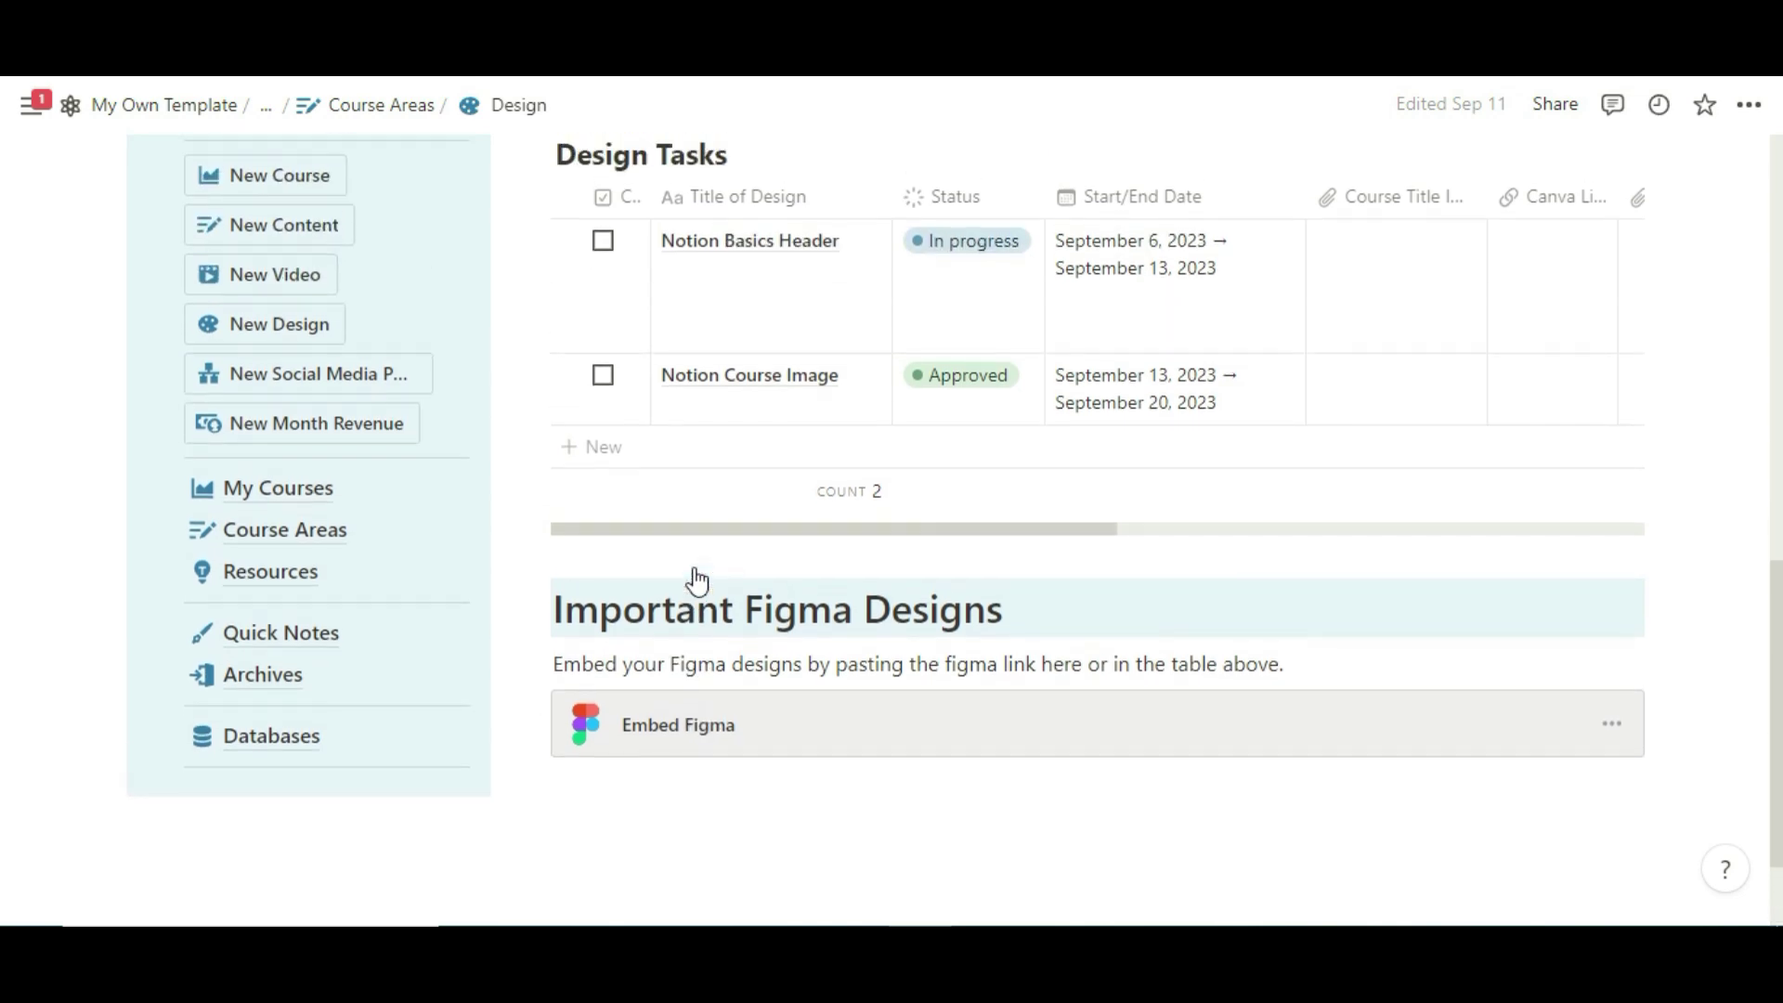
click(230, 489)
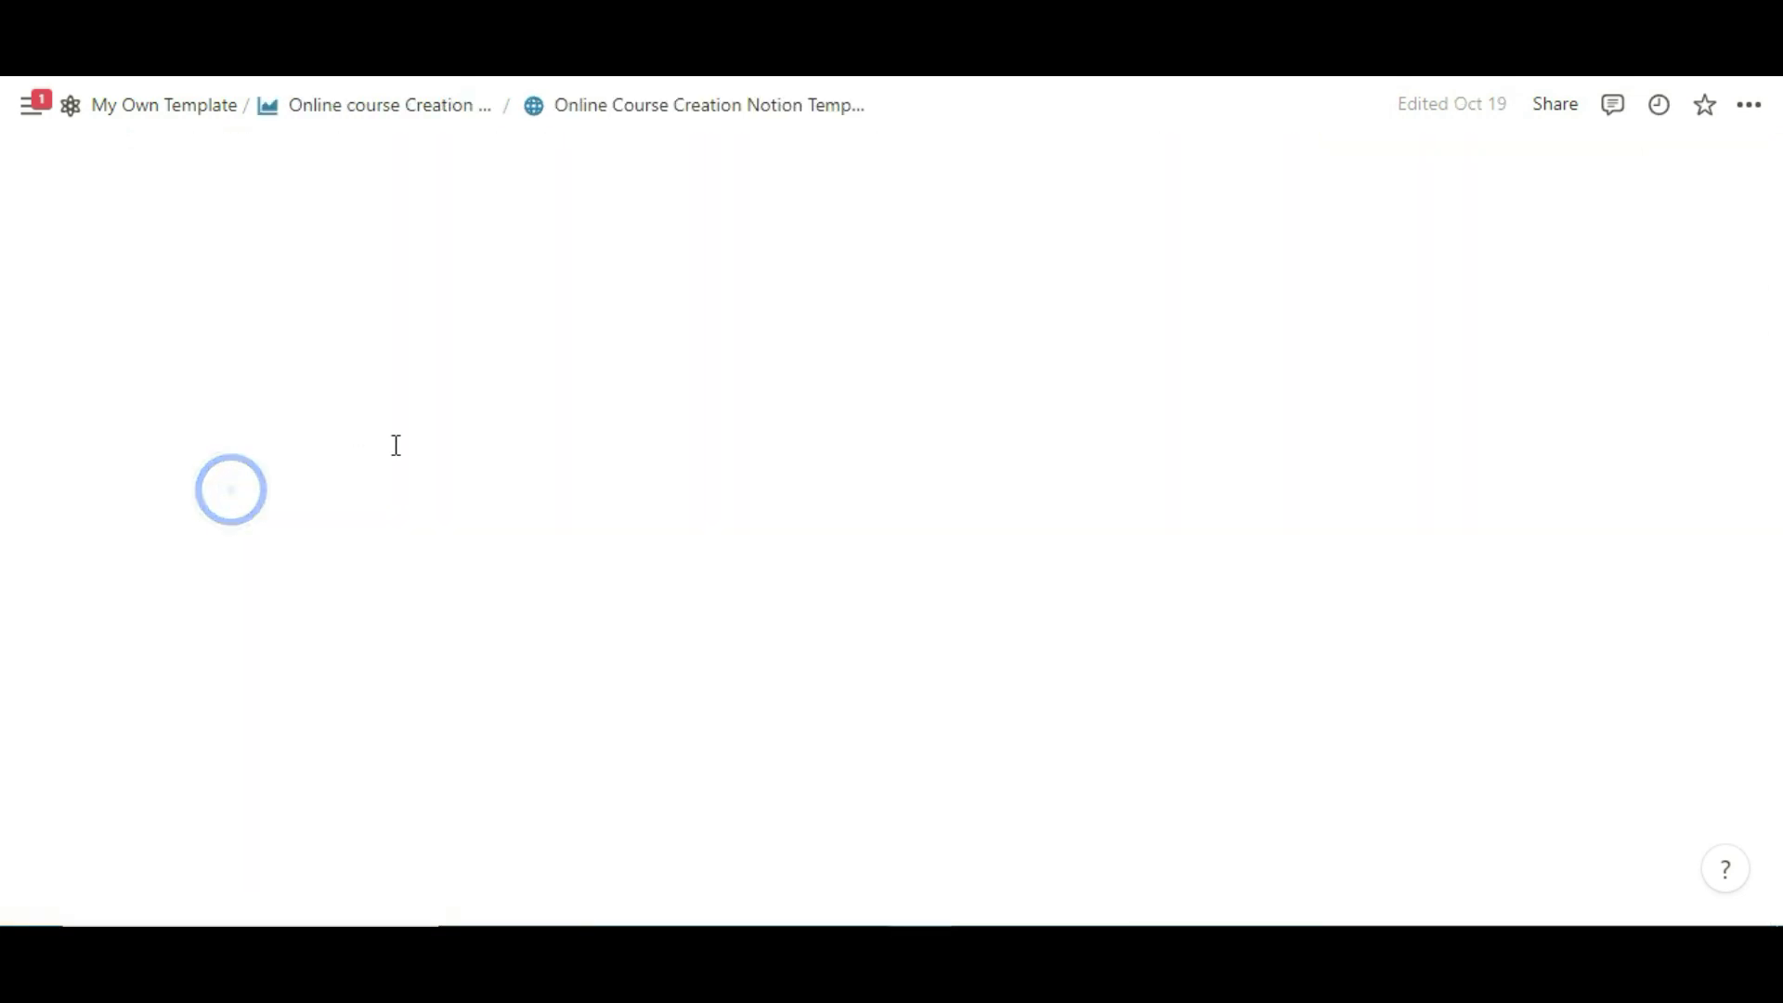
scroll(704, 577, down, 11)
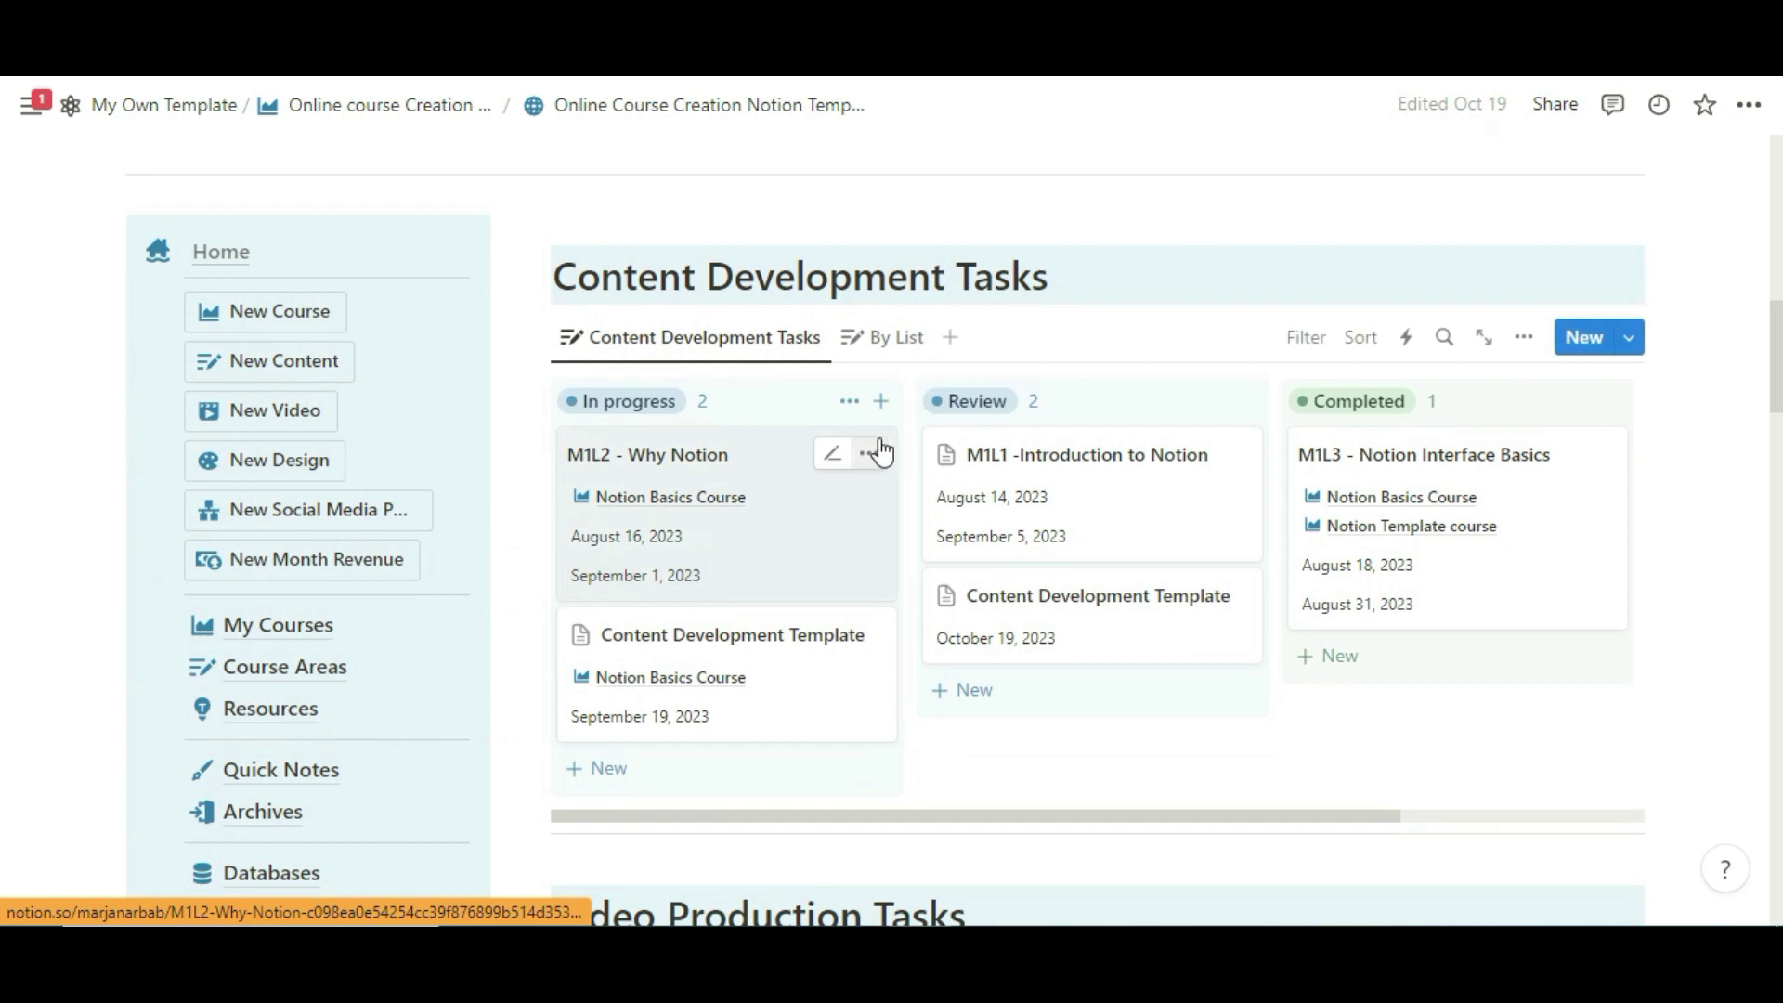
scroll(883, 446, up, 4)
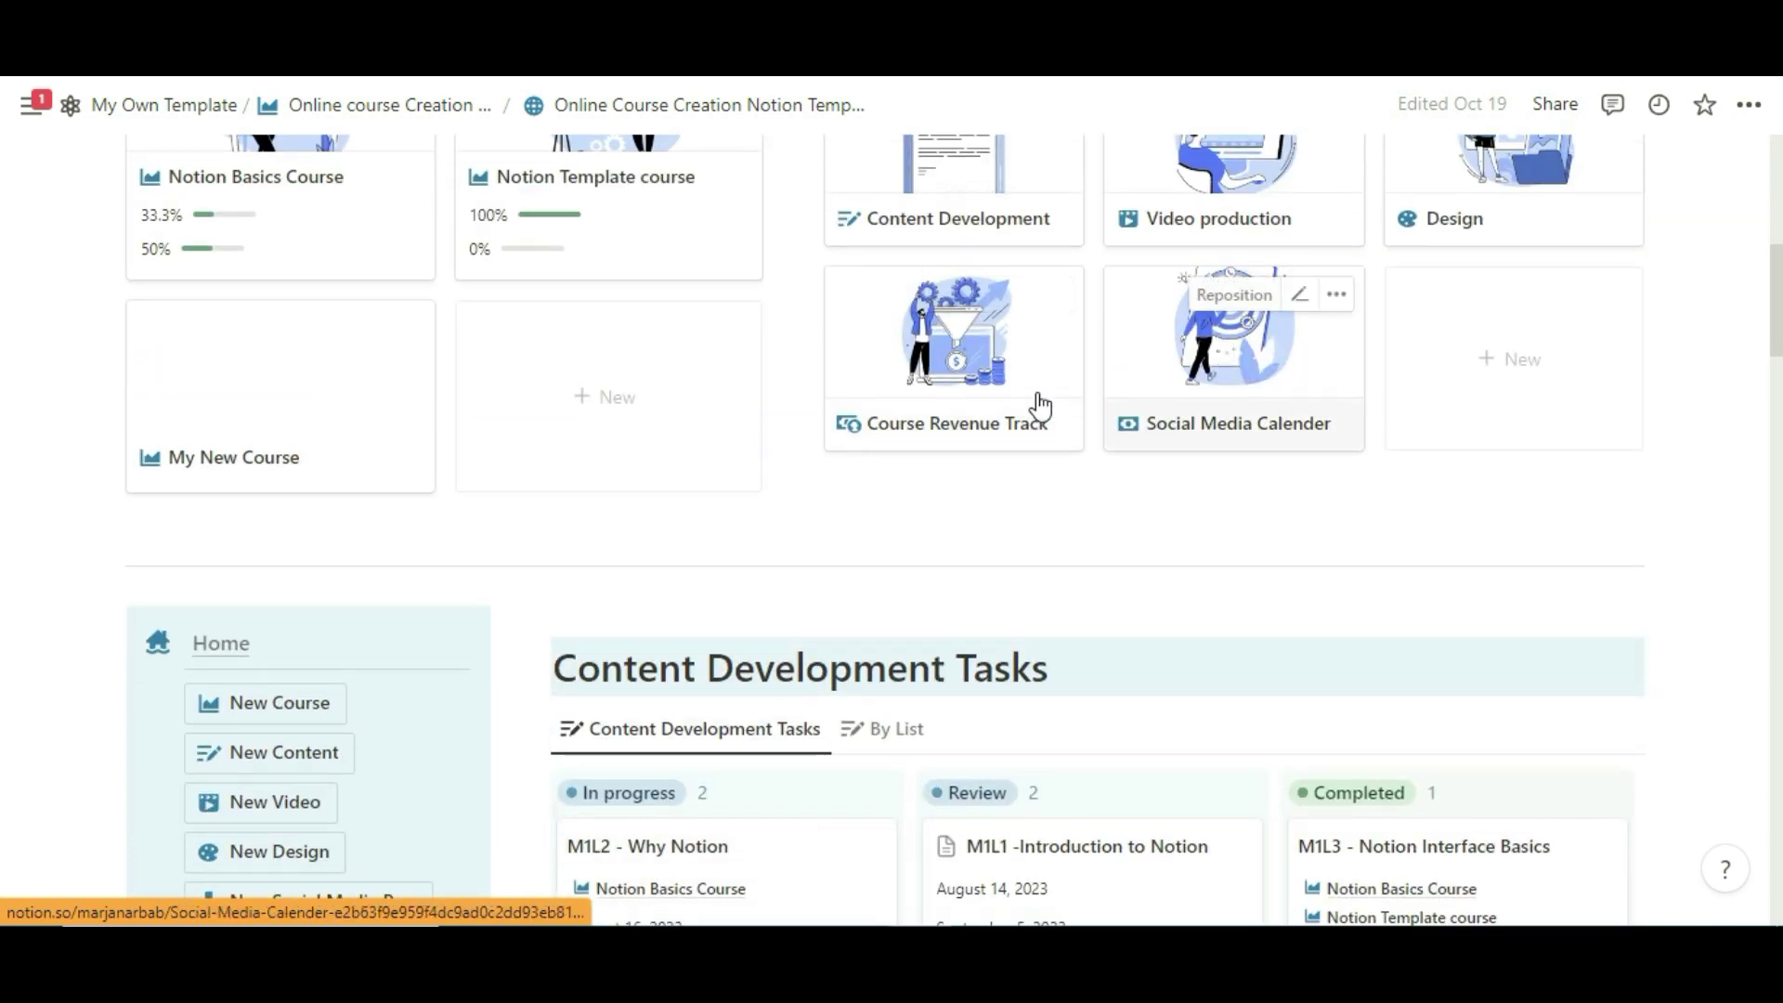
scroll(777, 442, down, 20)
scroll(783, 459, down, 7)
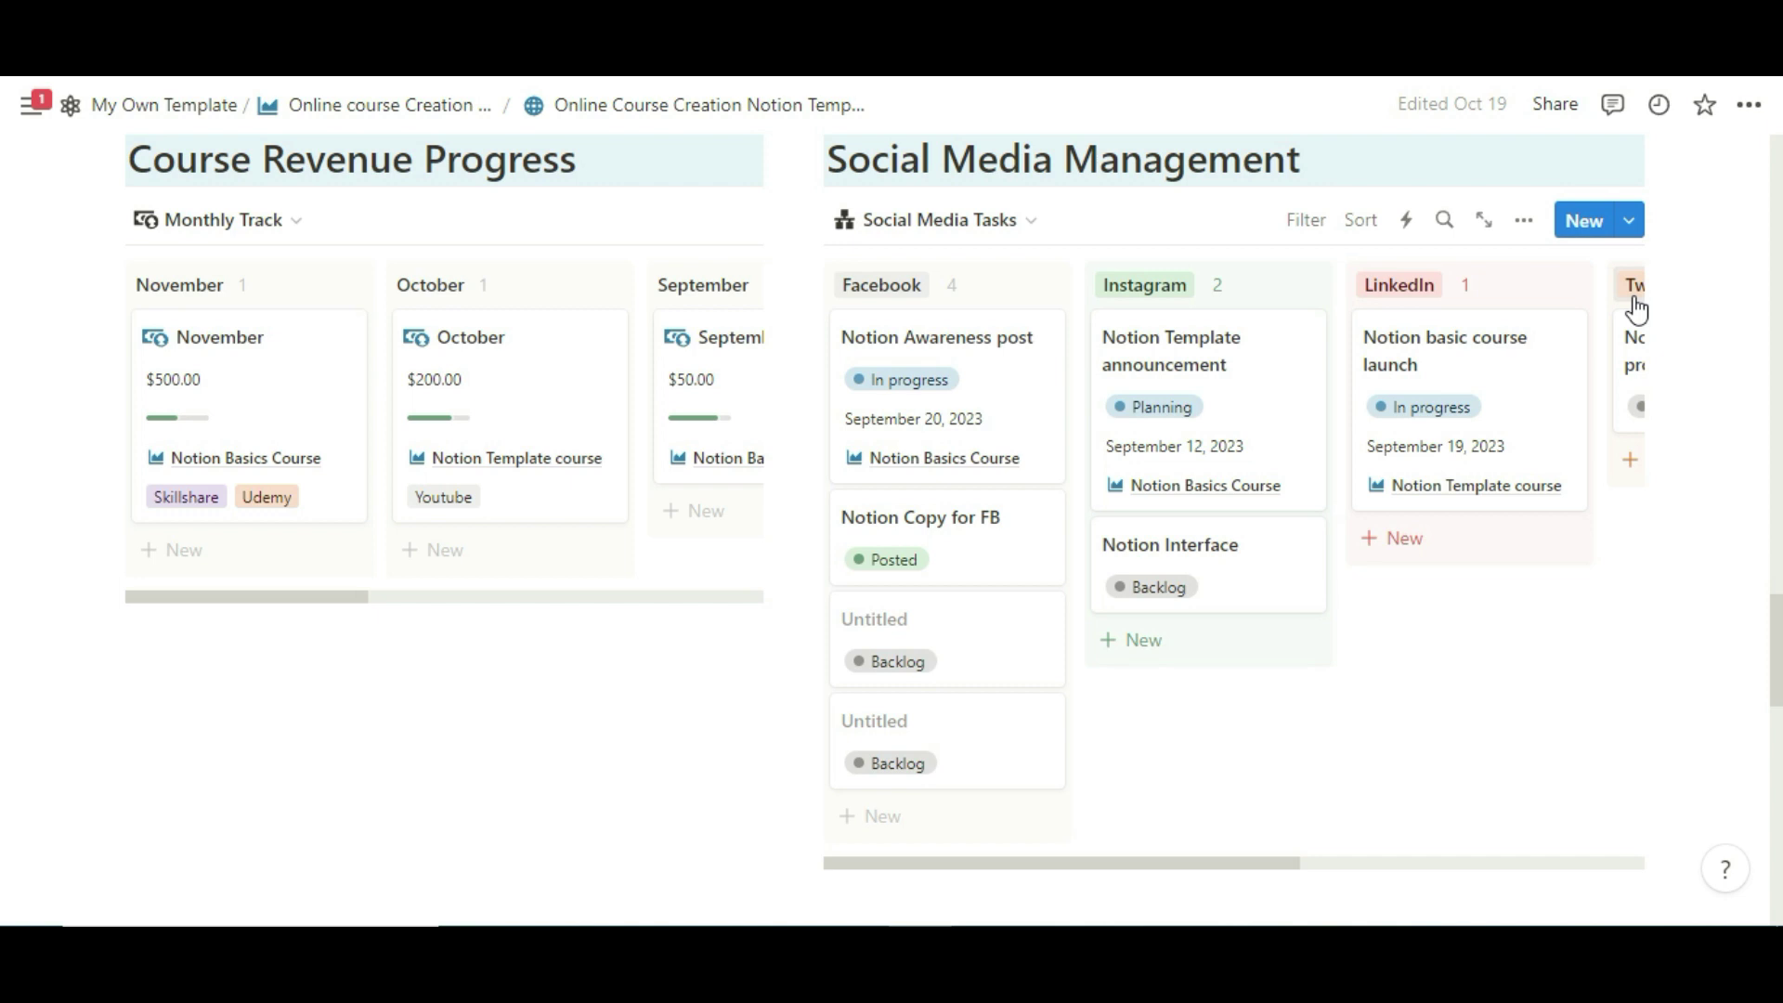
Step: Try moving the "Notion Copy for FB" card from Facebook to the LinkedIn column, and undo the move
drag(941, 531, 1481, 565)
key(ctrl+z)
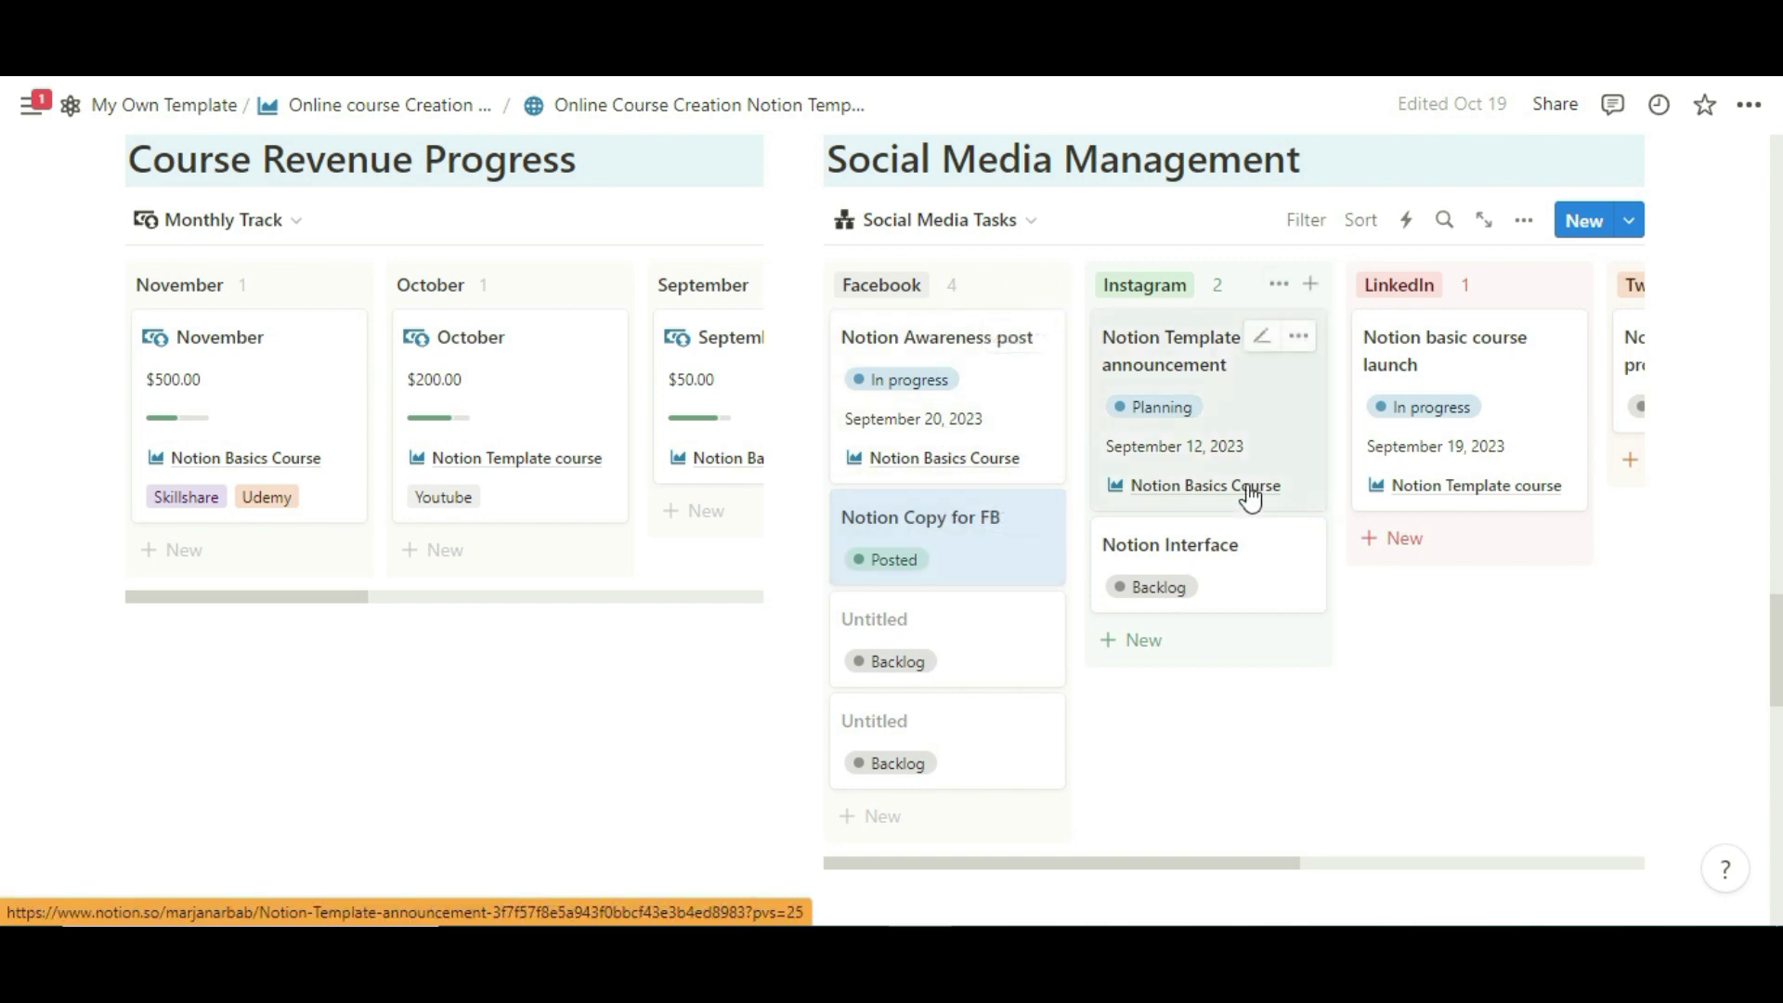
Step: Open the Social Media Calender course area from the home page and look through its properties
scroll(1194, 422, up, 10)
scroll(1189, 418, up, 15)
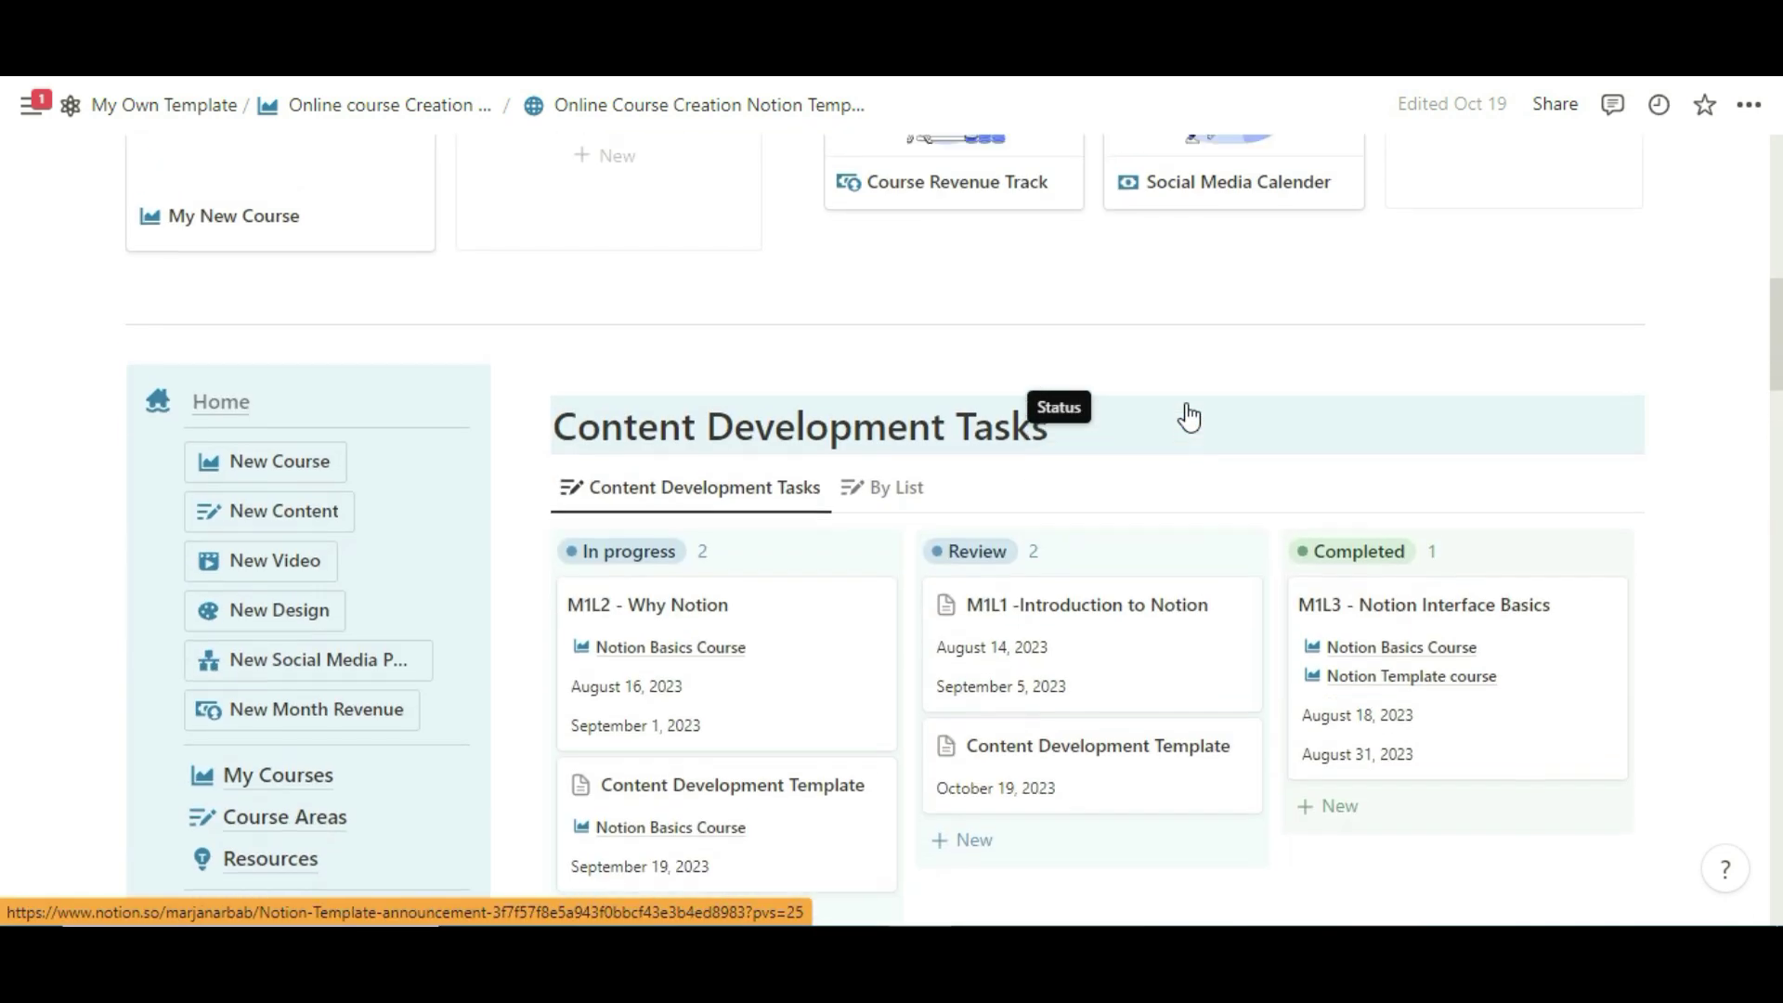
click(1222, 351)
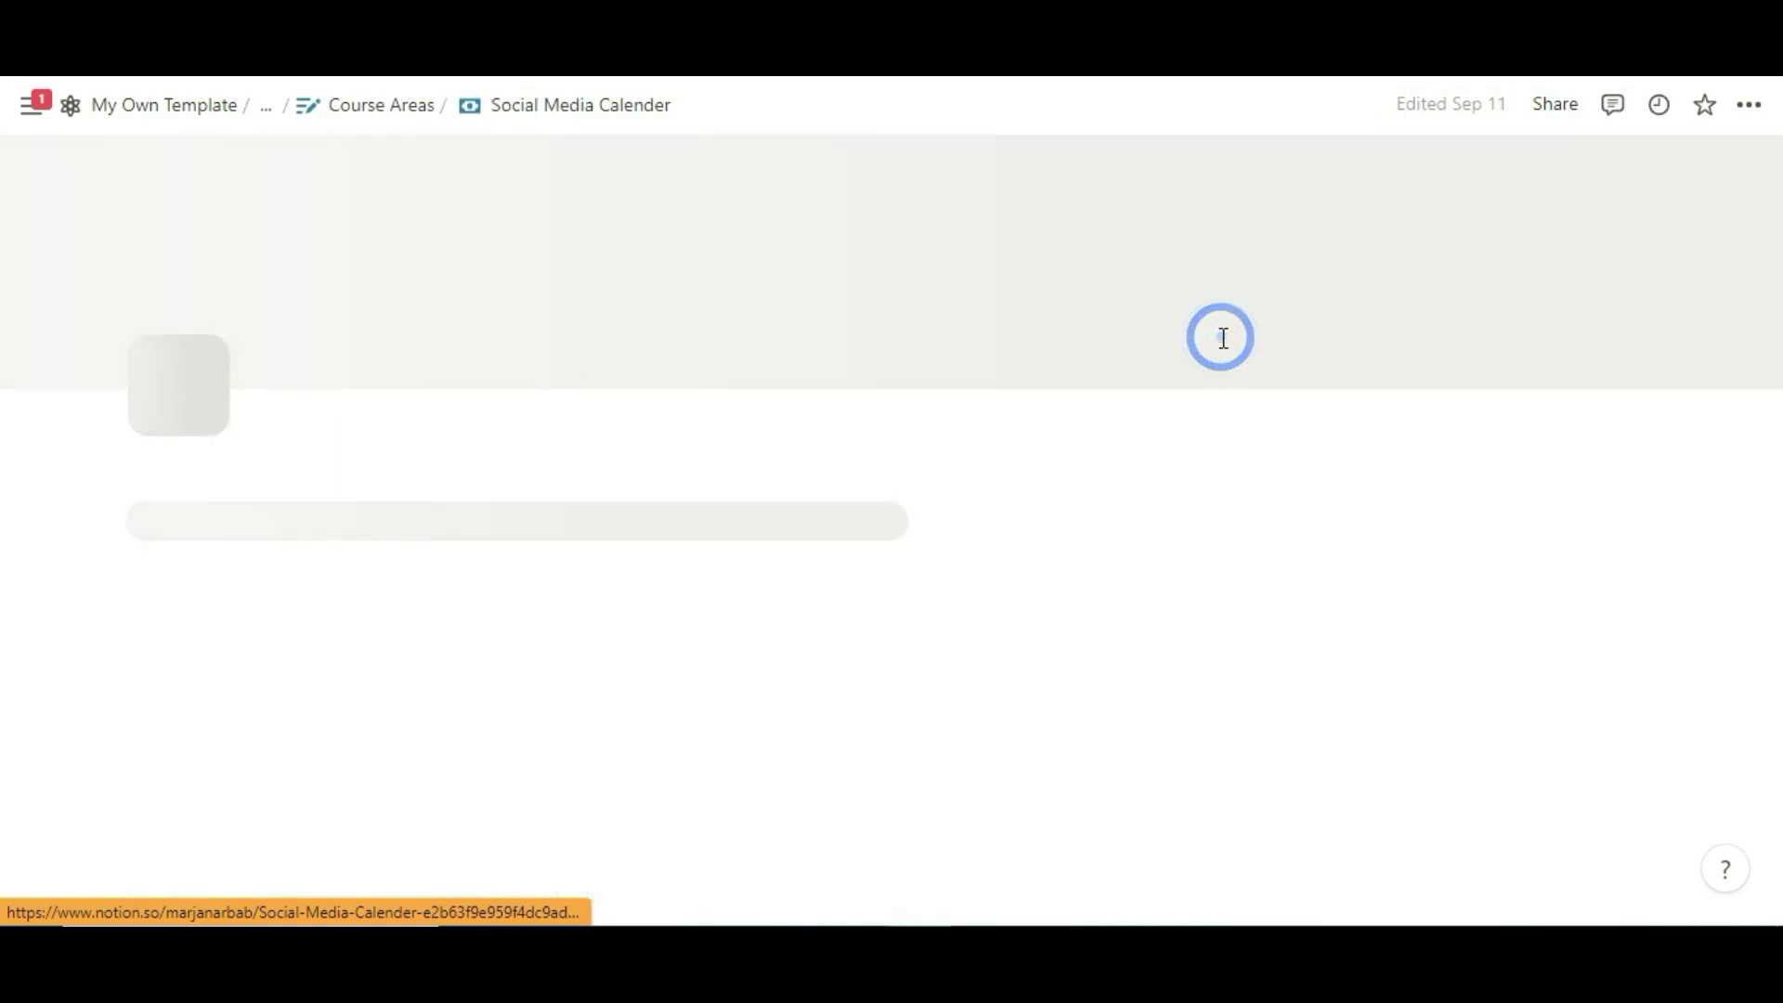
scroll(831, 569, down, 10)
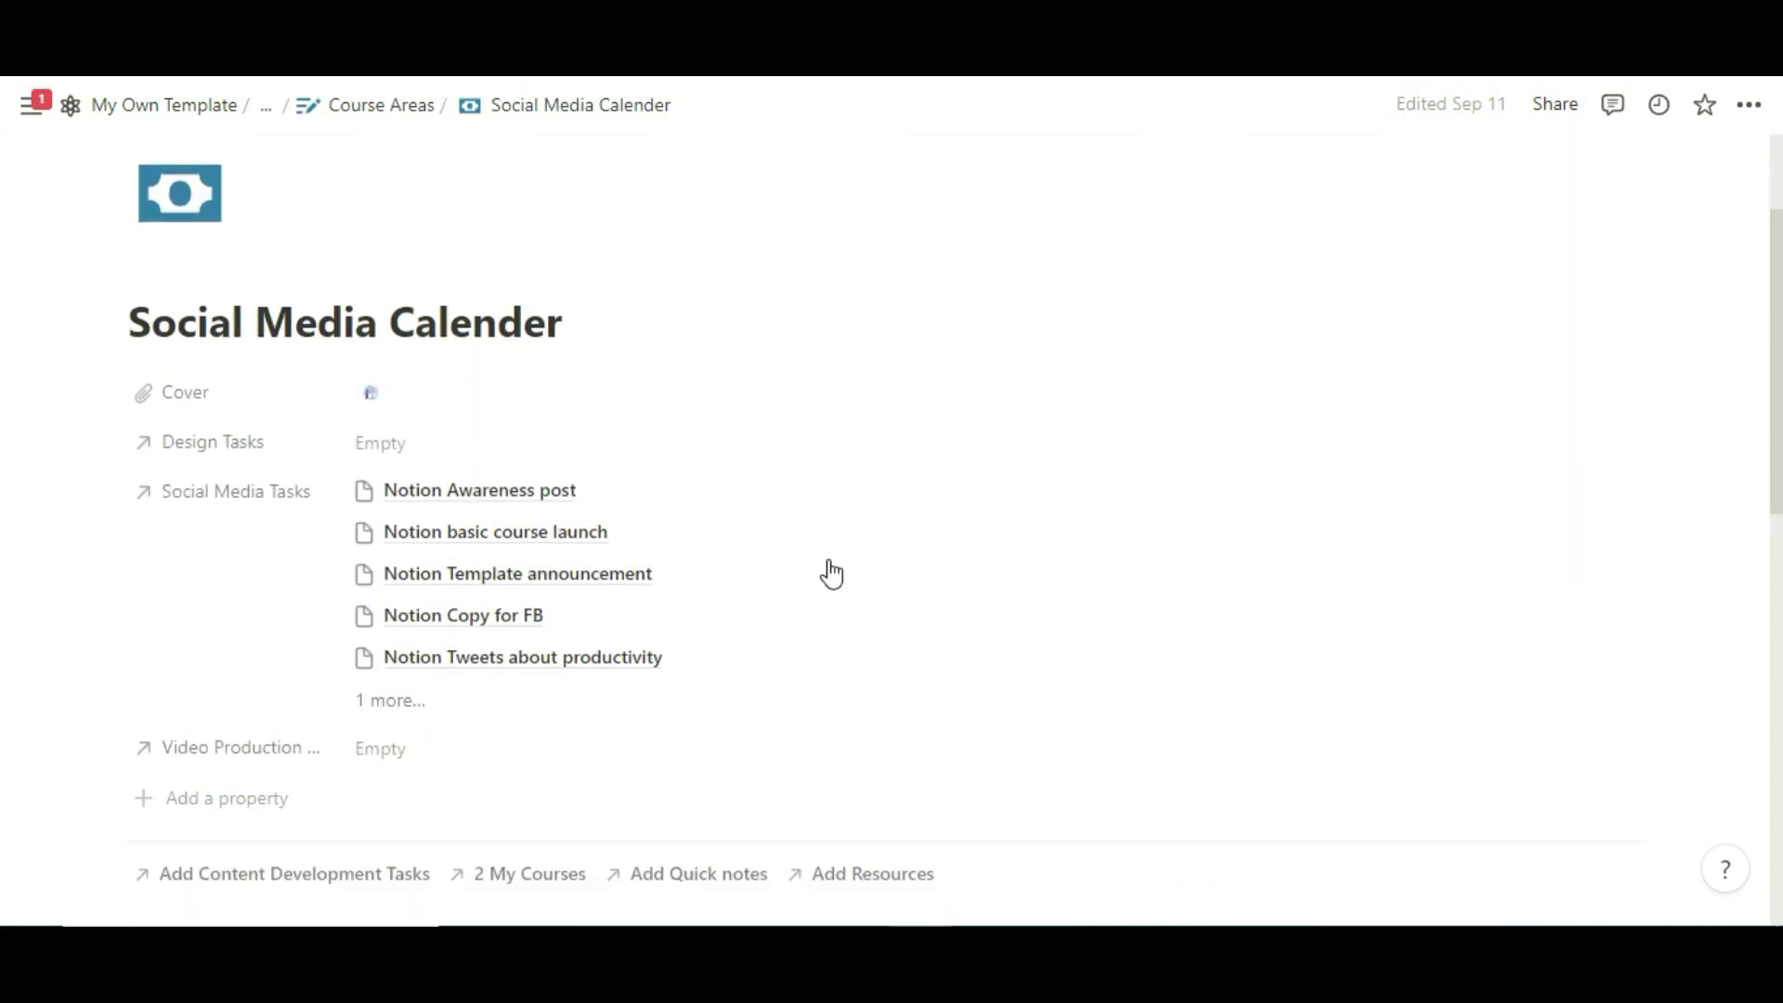
Step: Examine the Social Media Tasks table across its columns, including the course options for the "Notion Template announcement" row
scroll(796, 450, down, 3)
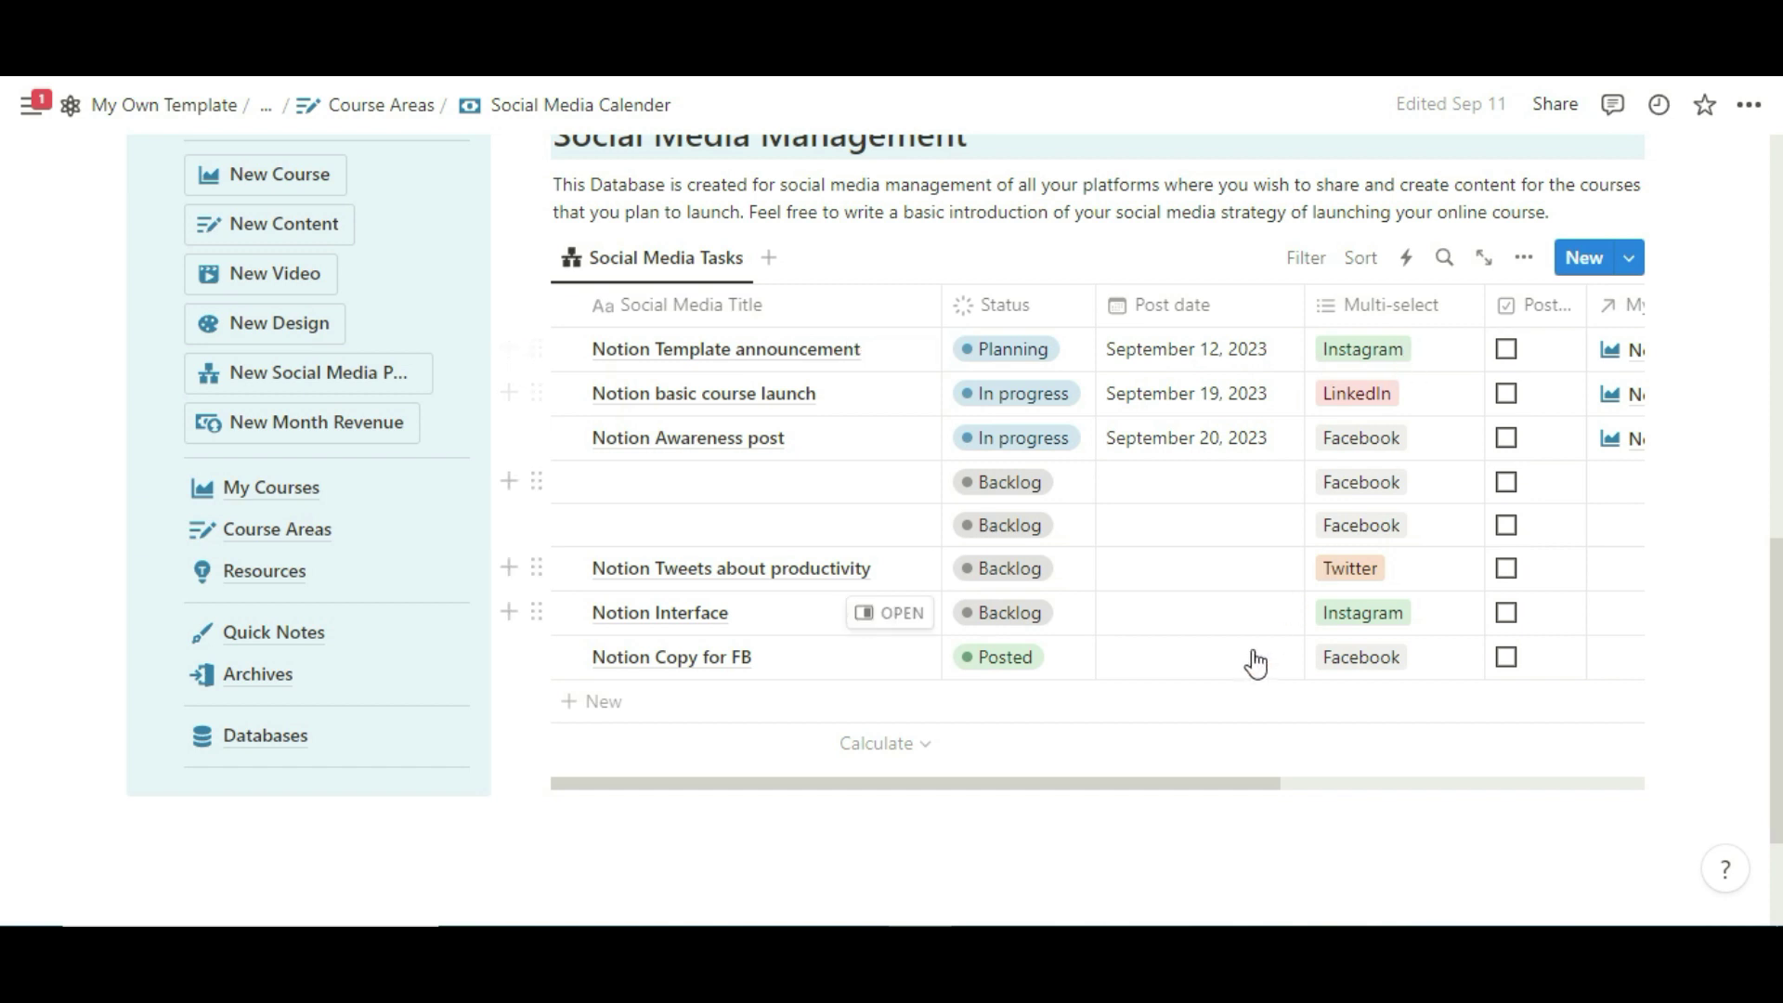
drag(1223, 779, 1457, 748)
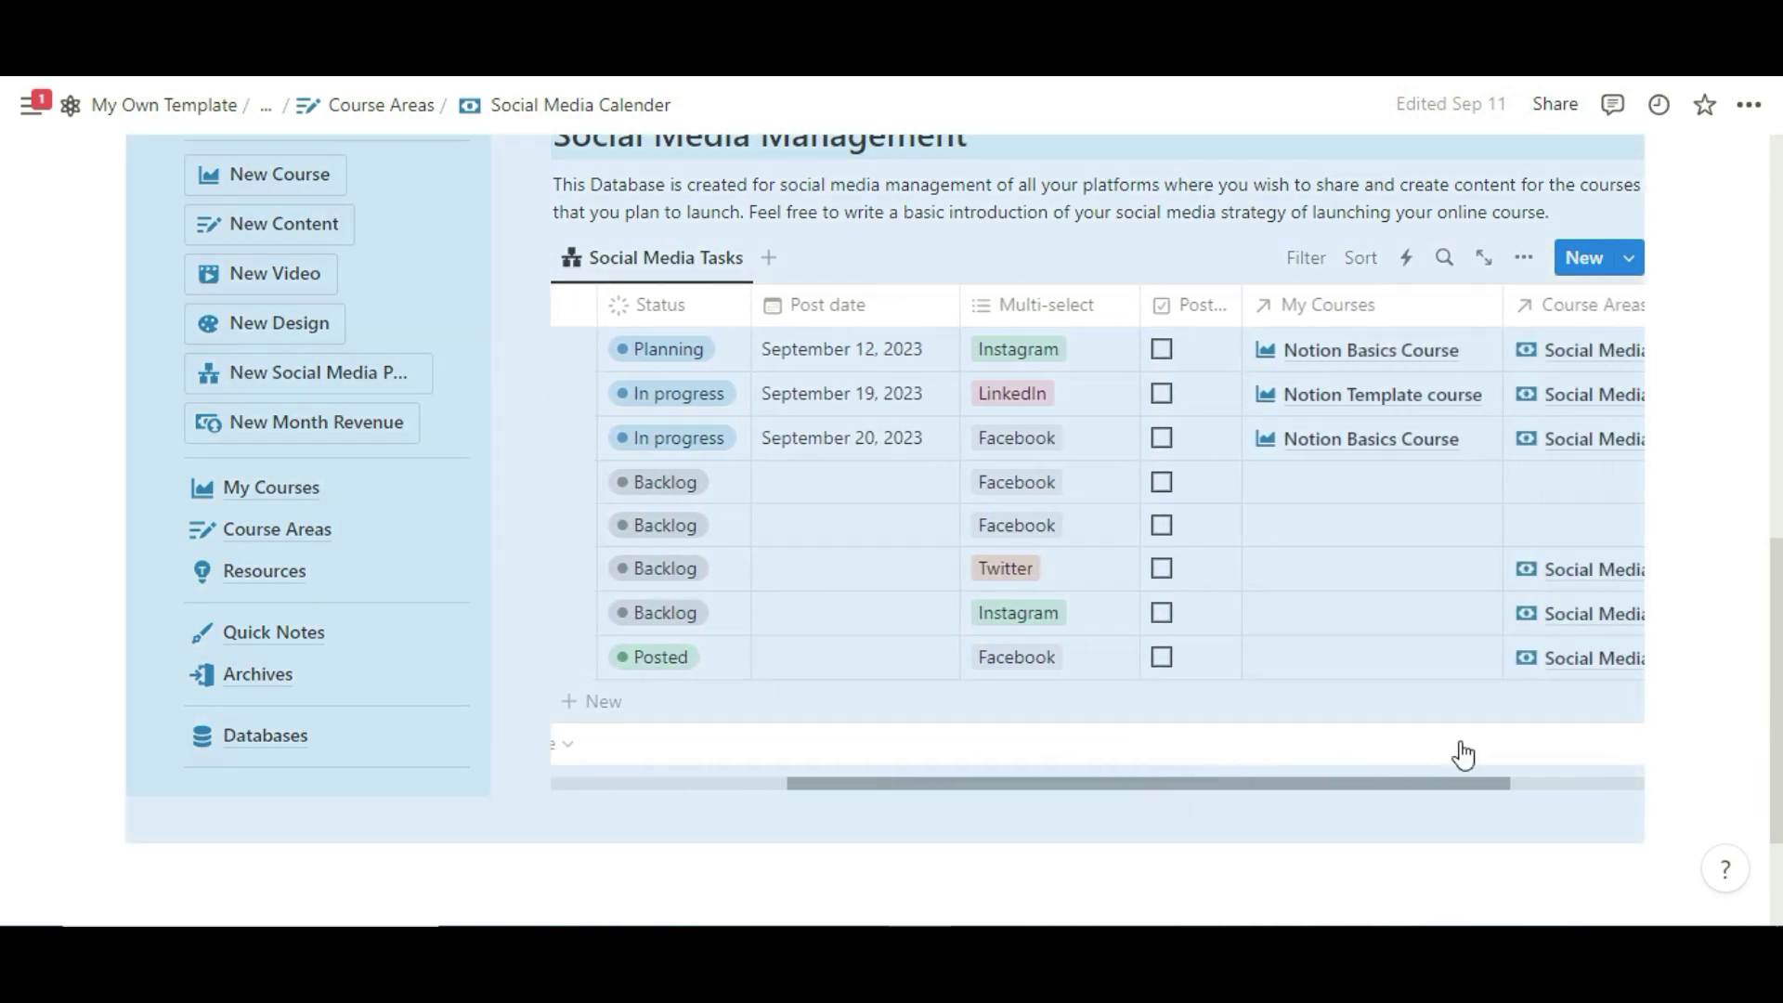
click(1333, 369)
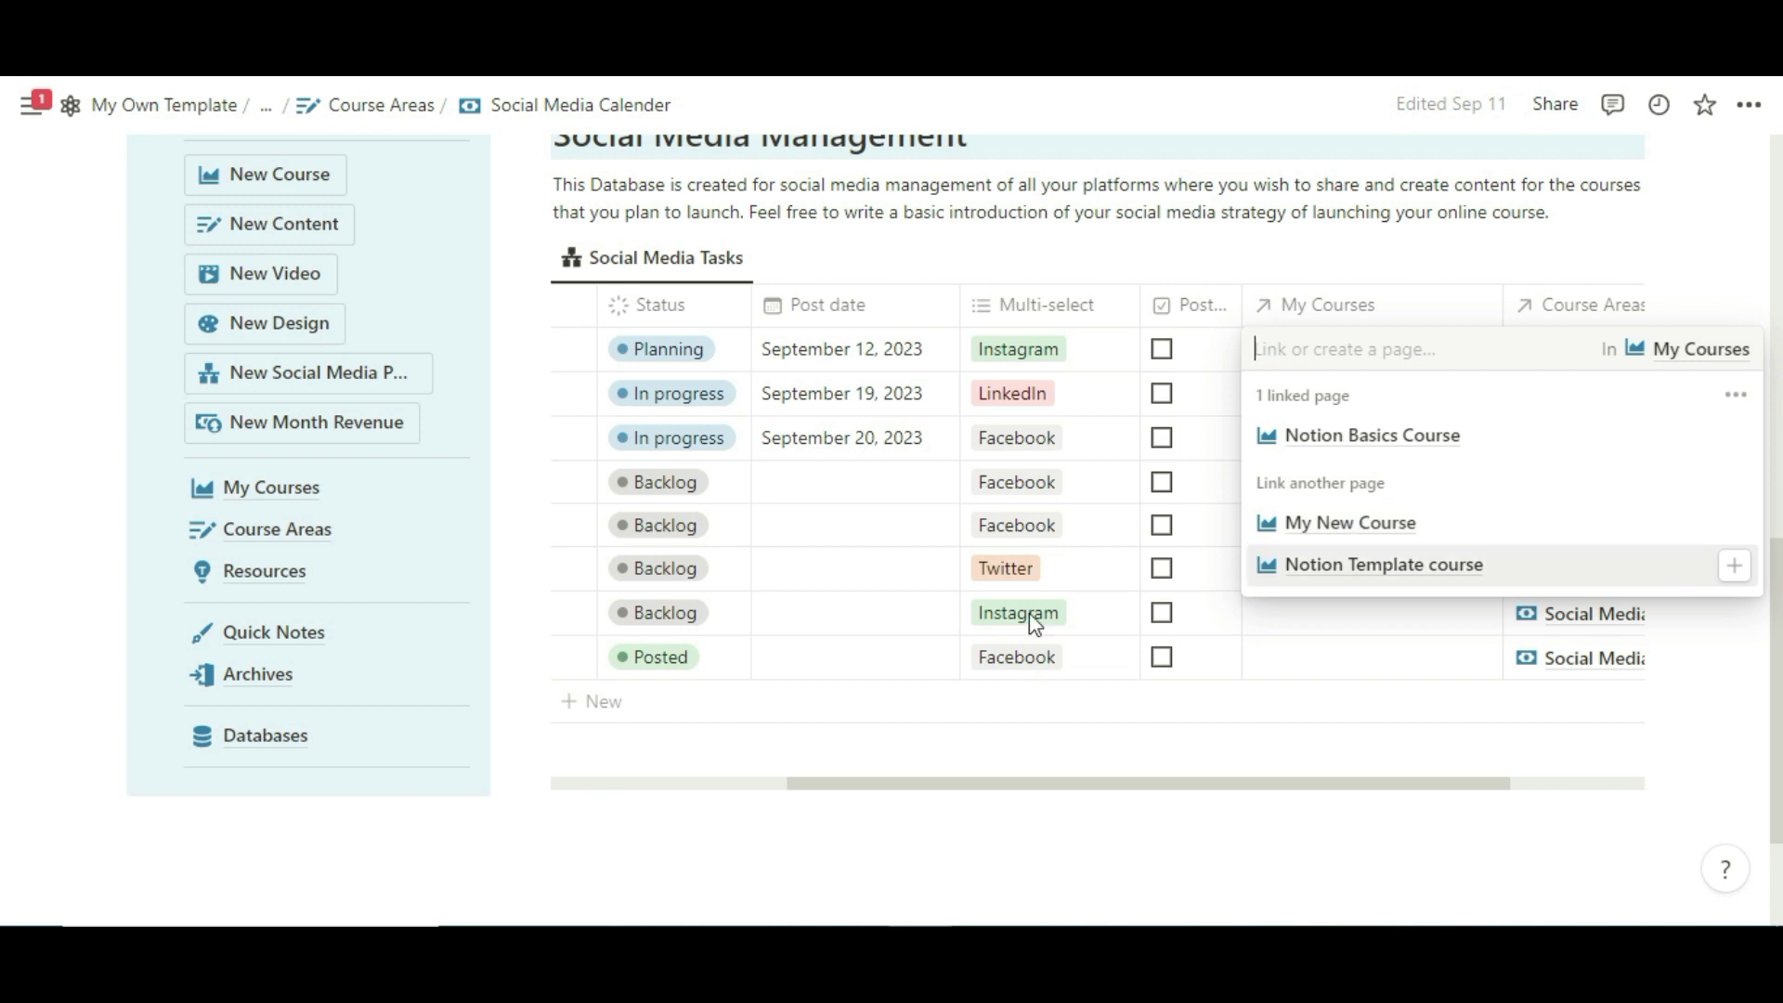
click(922, 783)
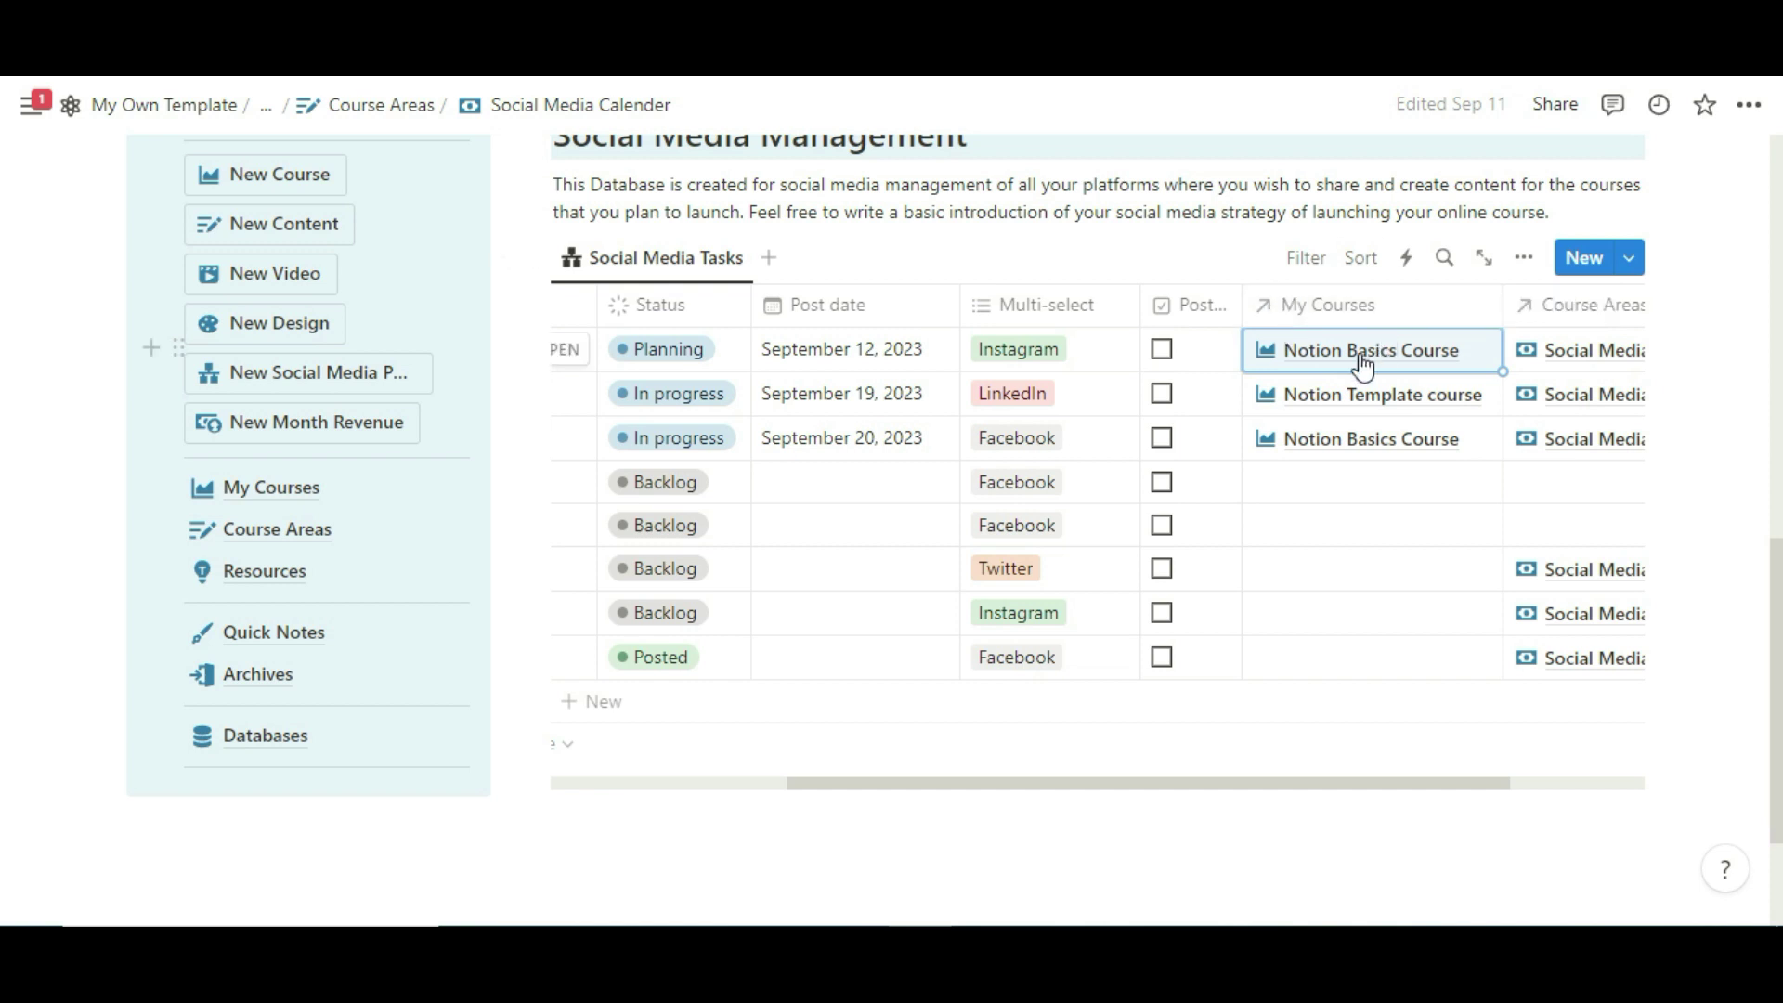
drag(1007, 783, 665, 785)
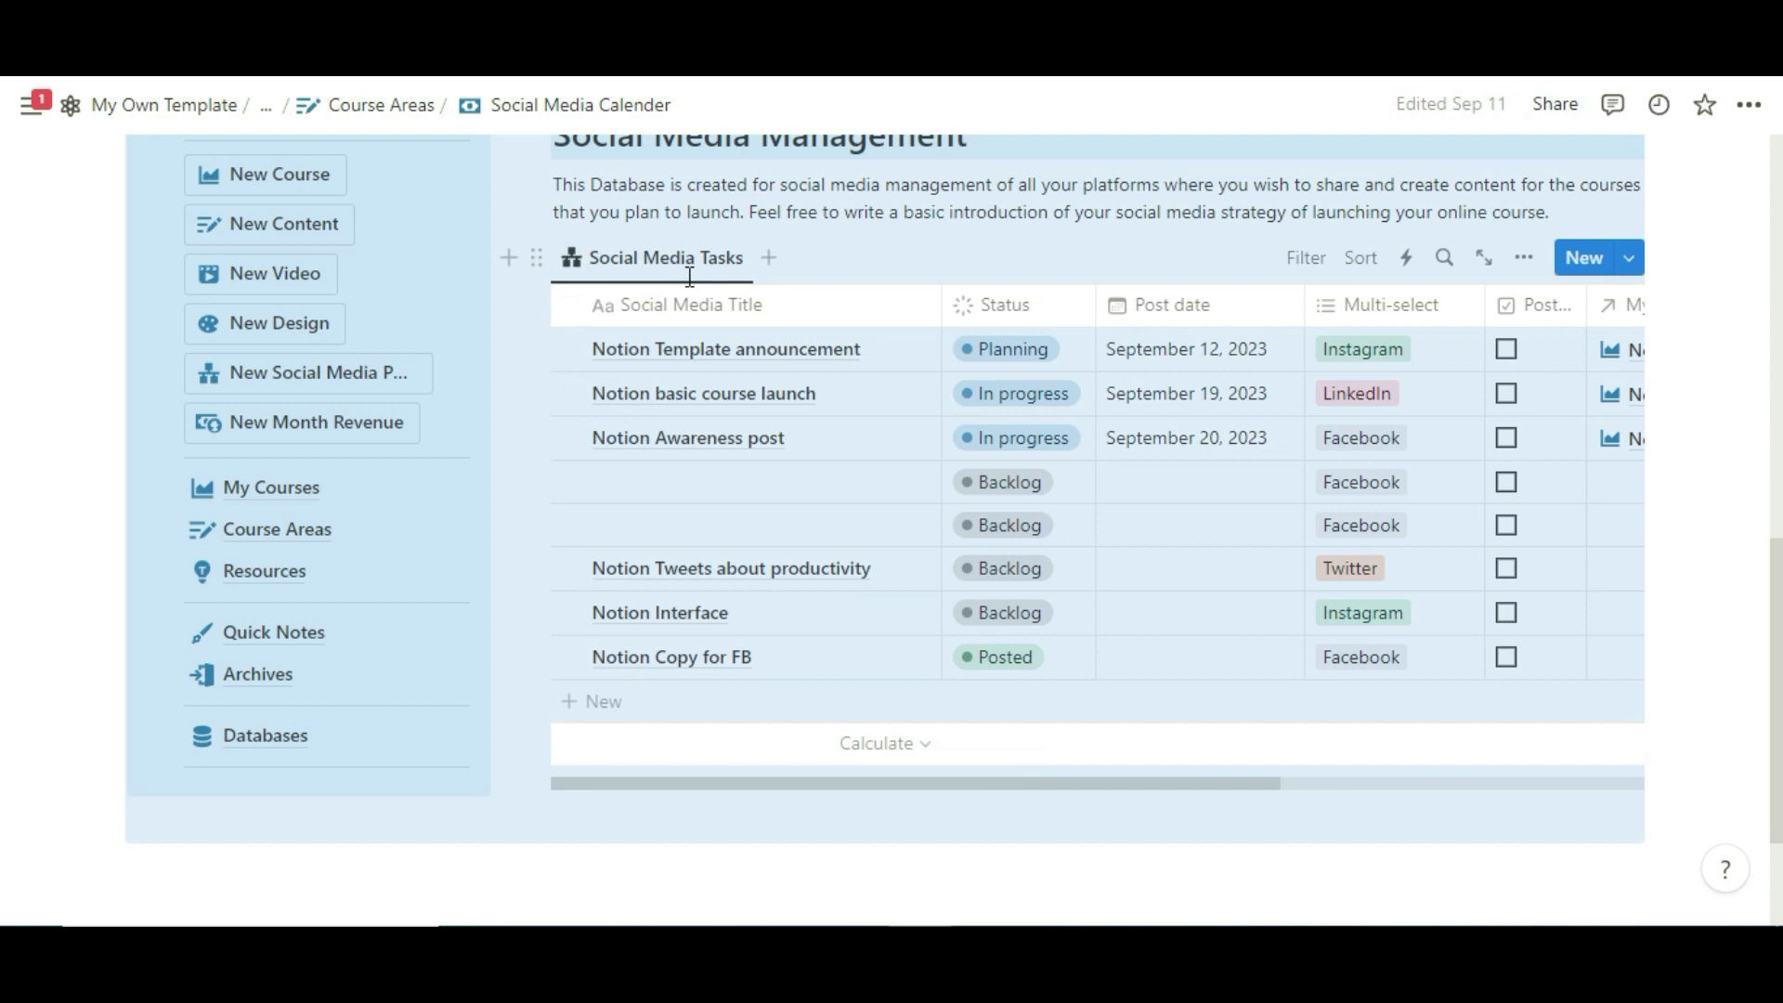
Step: Look at the remaining columns of the Social Media Tasks table and return to the template's home page
scroll(688, 371, right, 5)
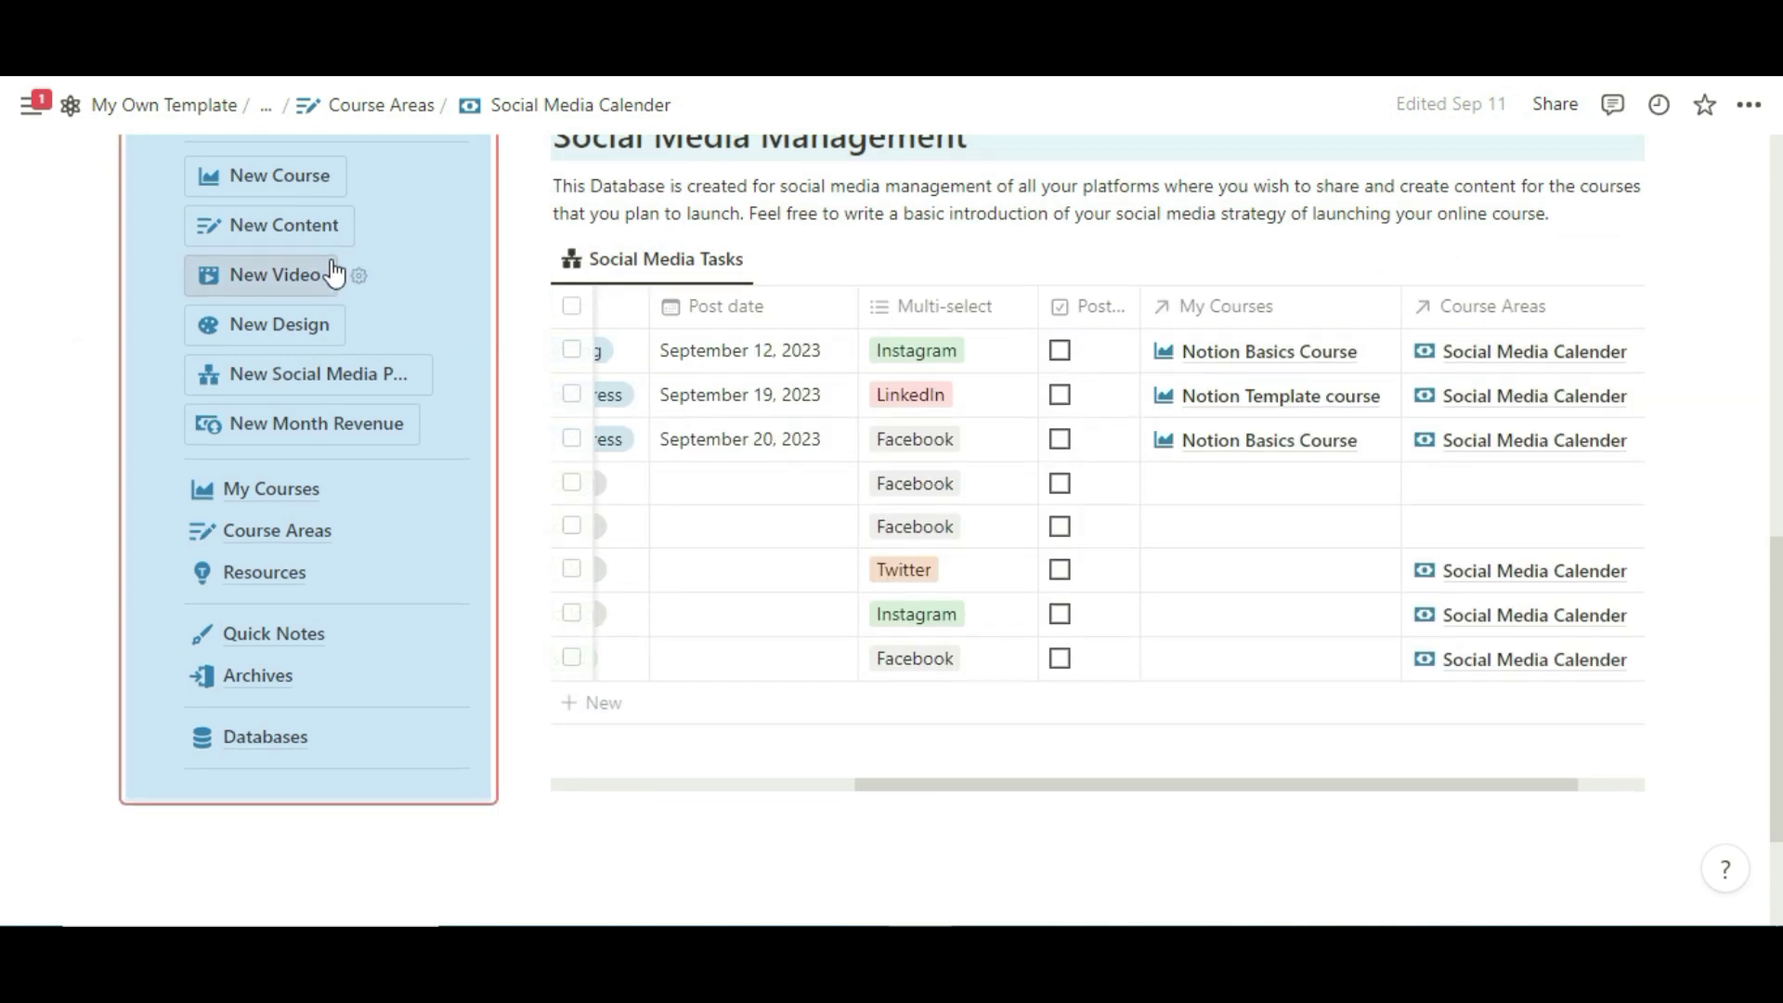
scroll(338, 279, up, 3)
mouse_move(234, 399)
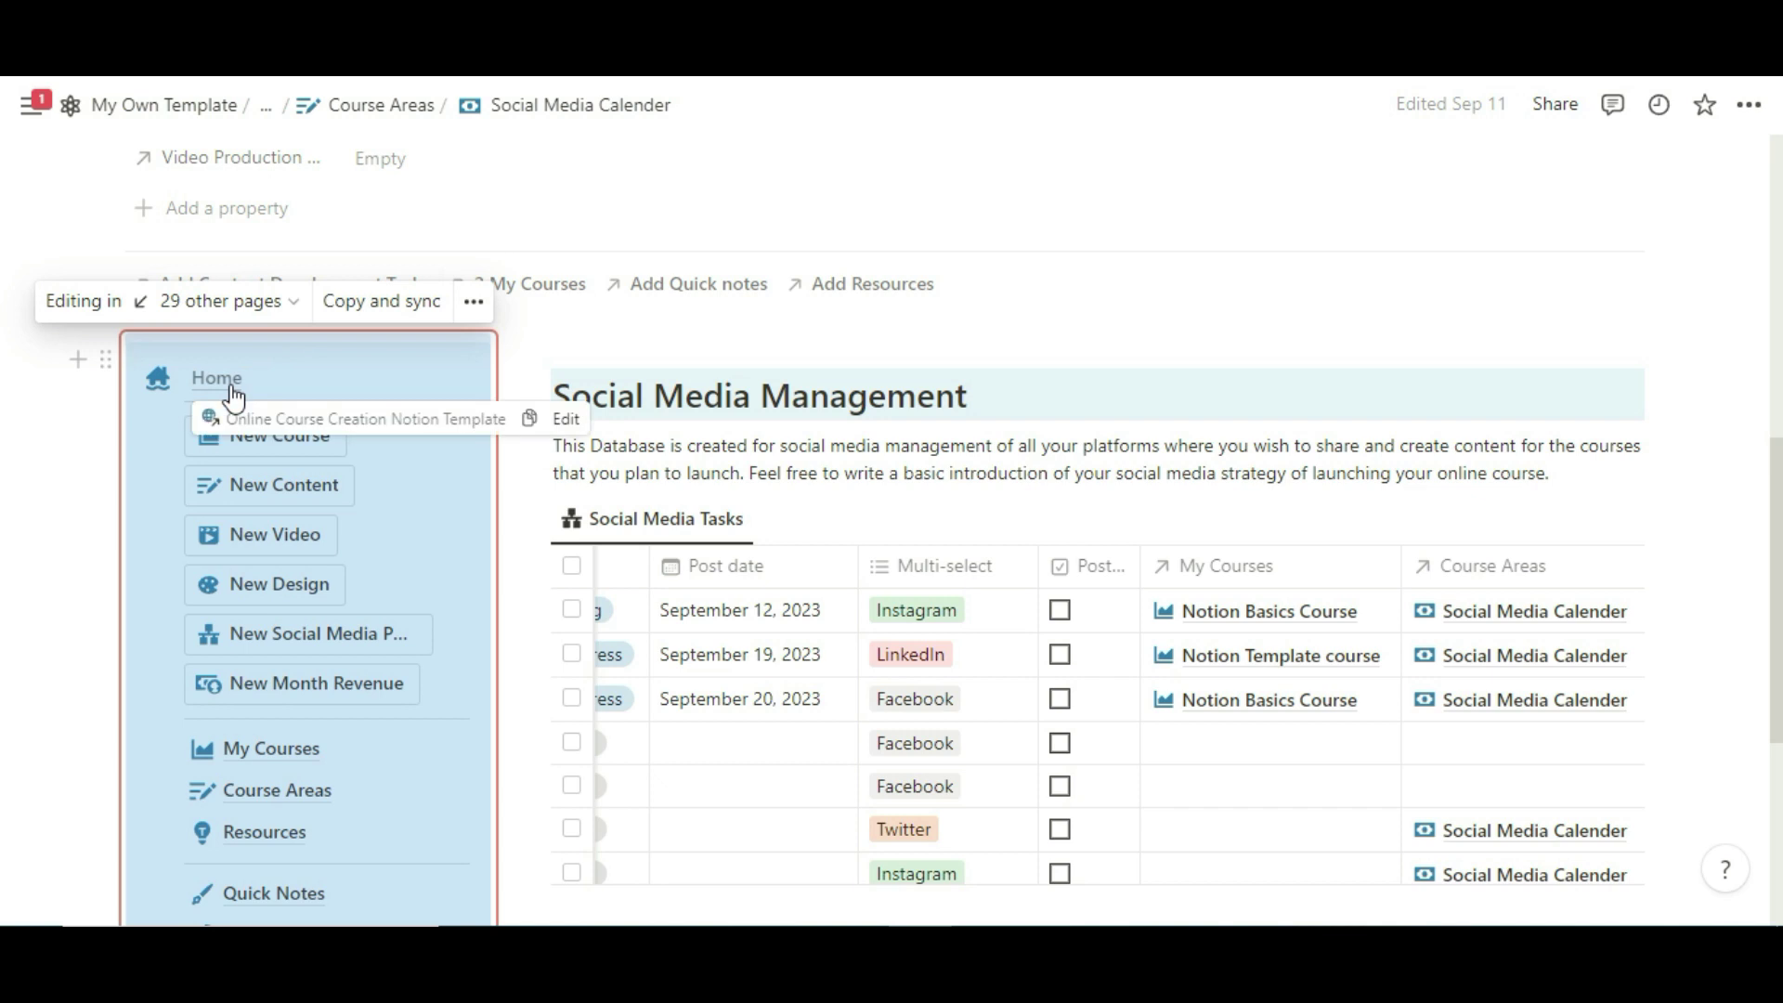
click(219, 378)
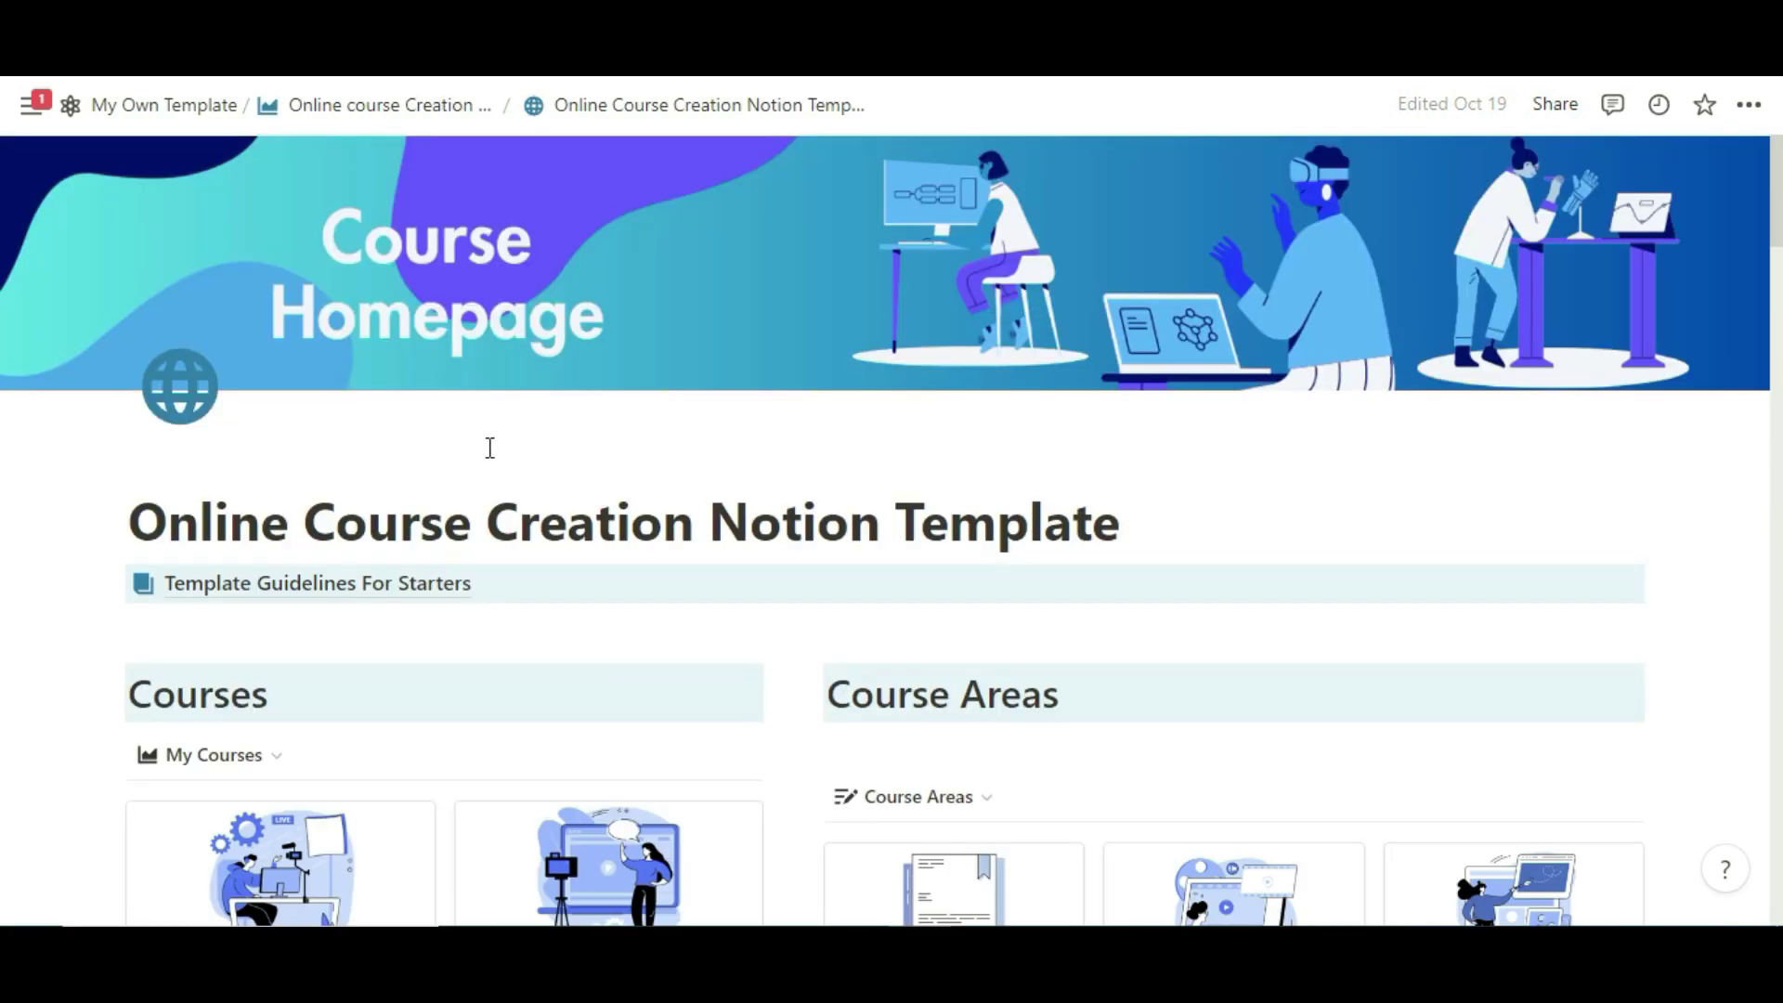
Step: Look across the months of the Course Revenue Progress board and switch it to the Income Sources view
scroll(490, 460, down, 10)
scroll(491, 459, down, 10)
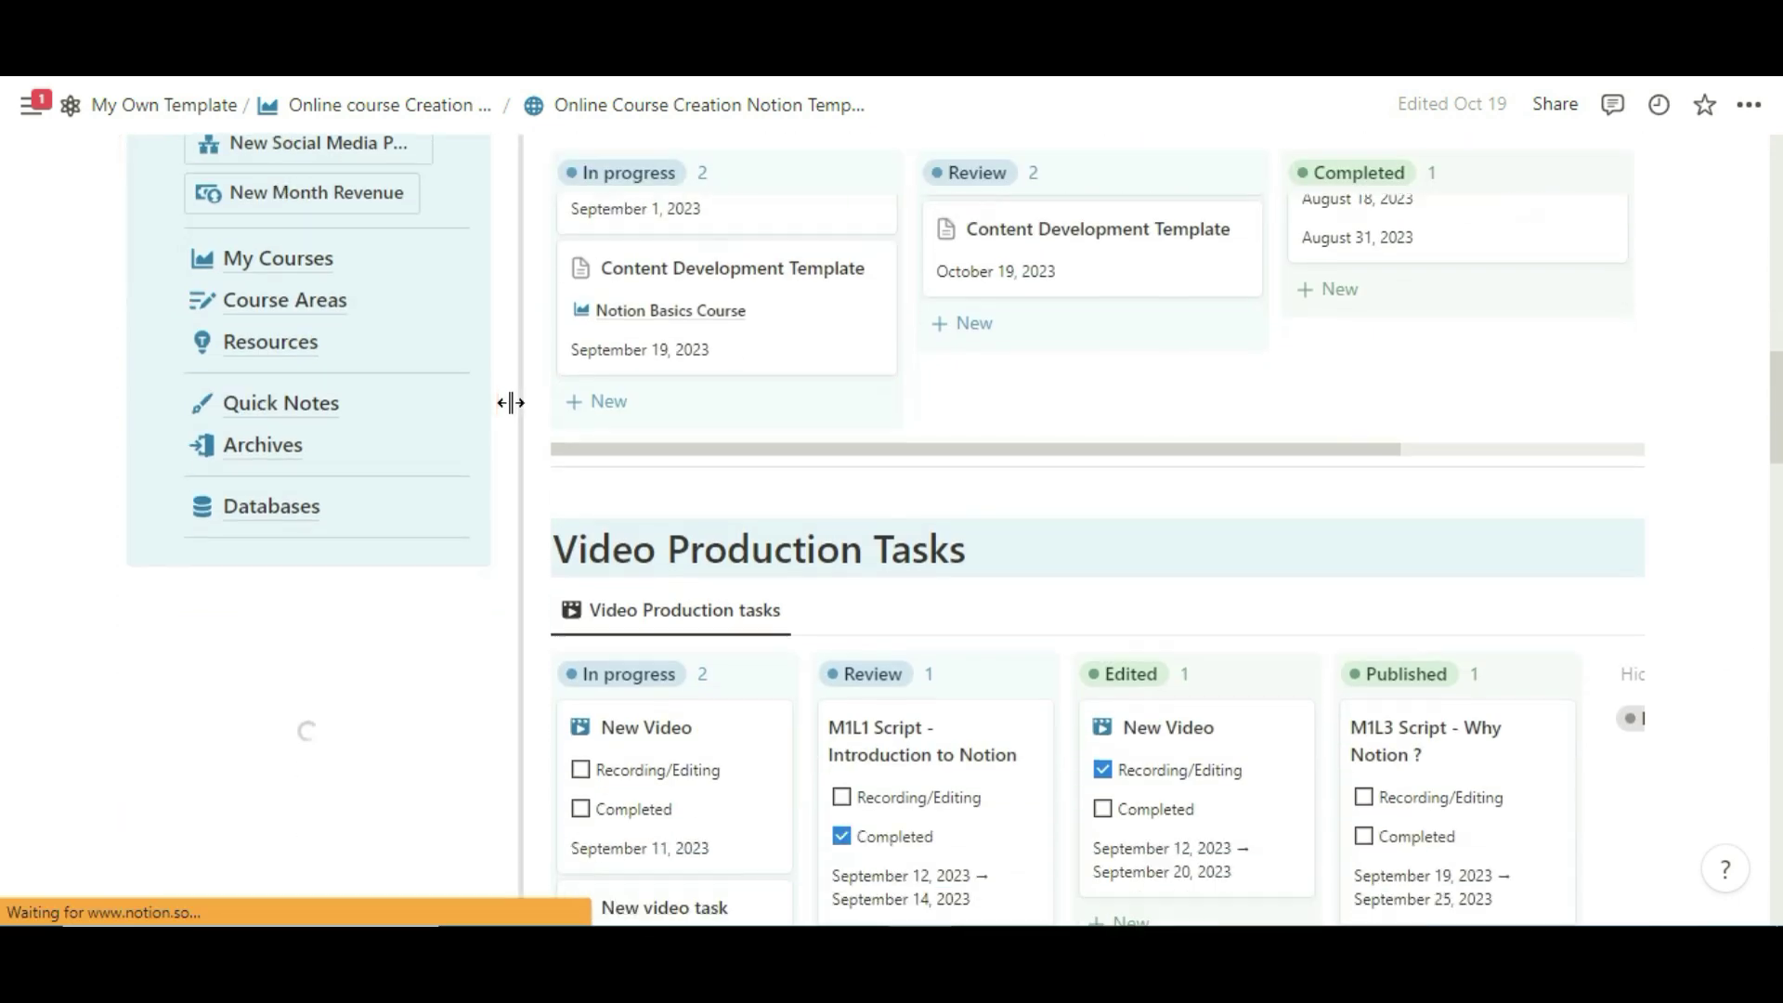
scroll(371, 414, down, 8)
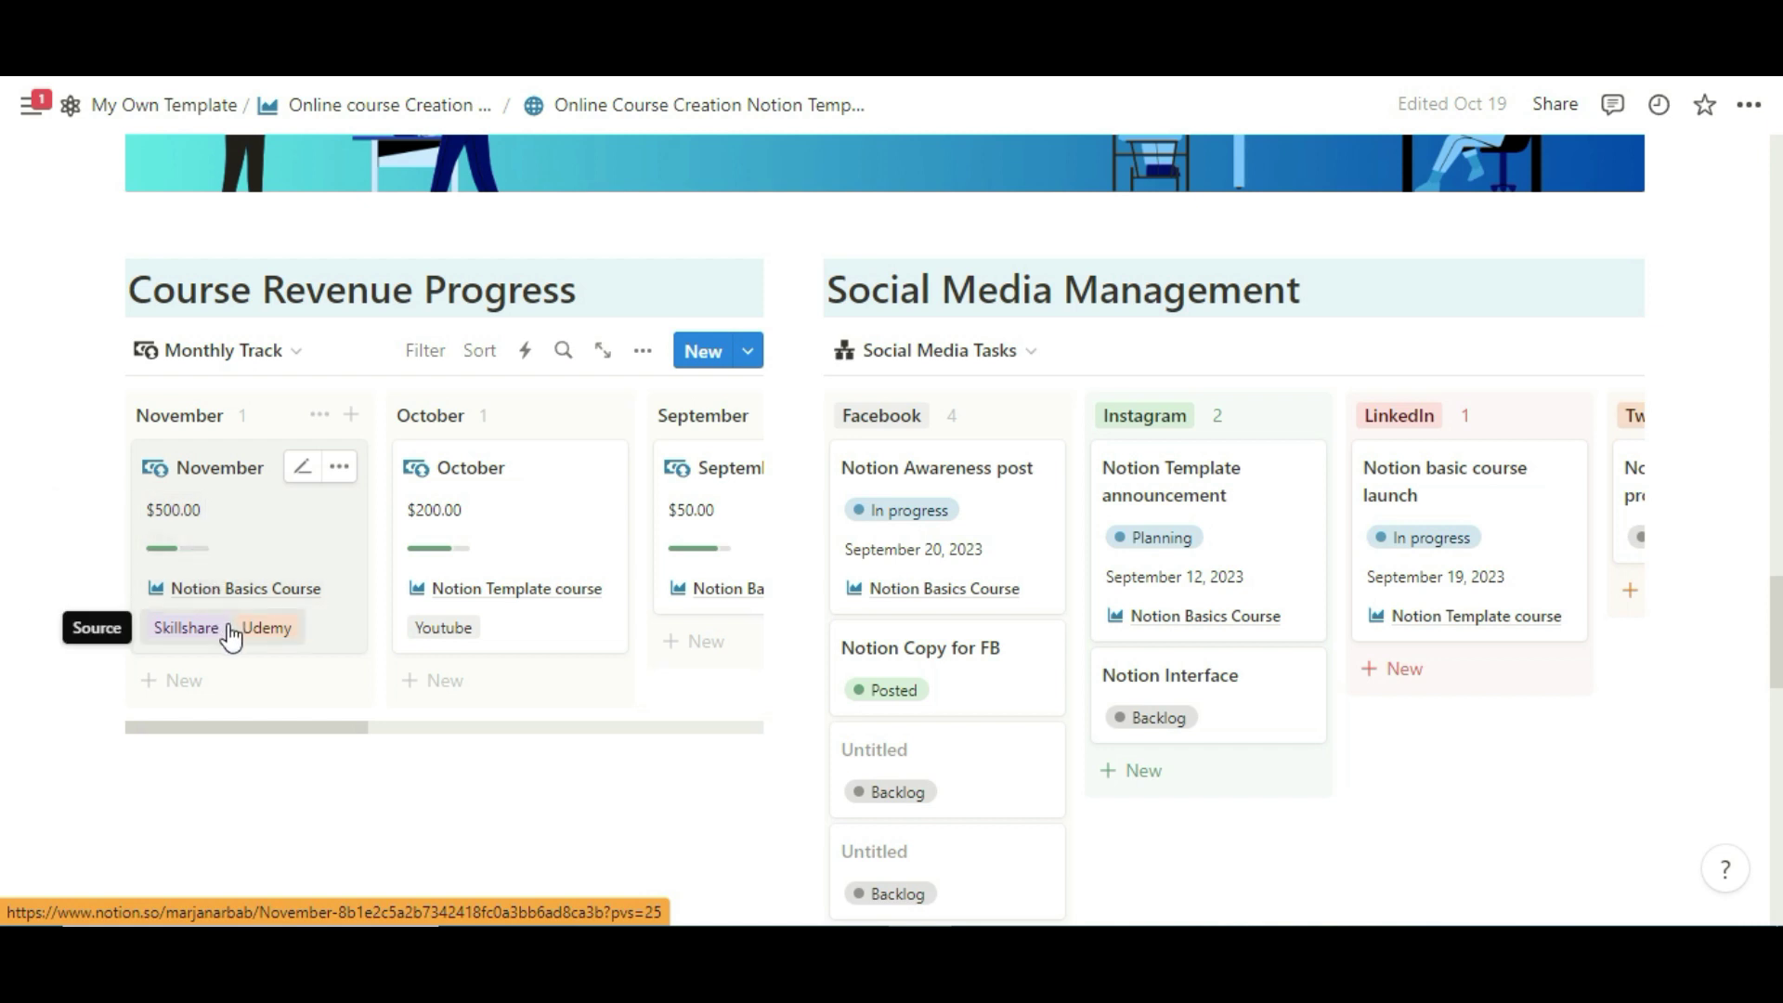
drag(232, 727, 547, 727)
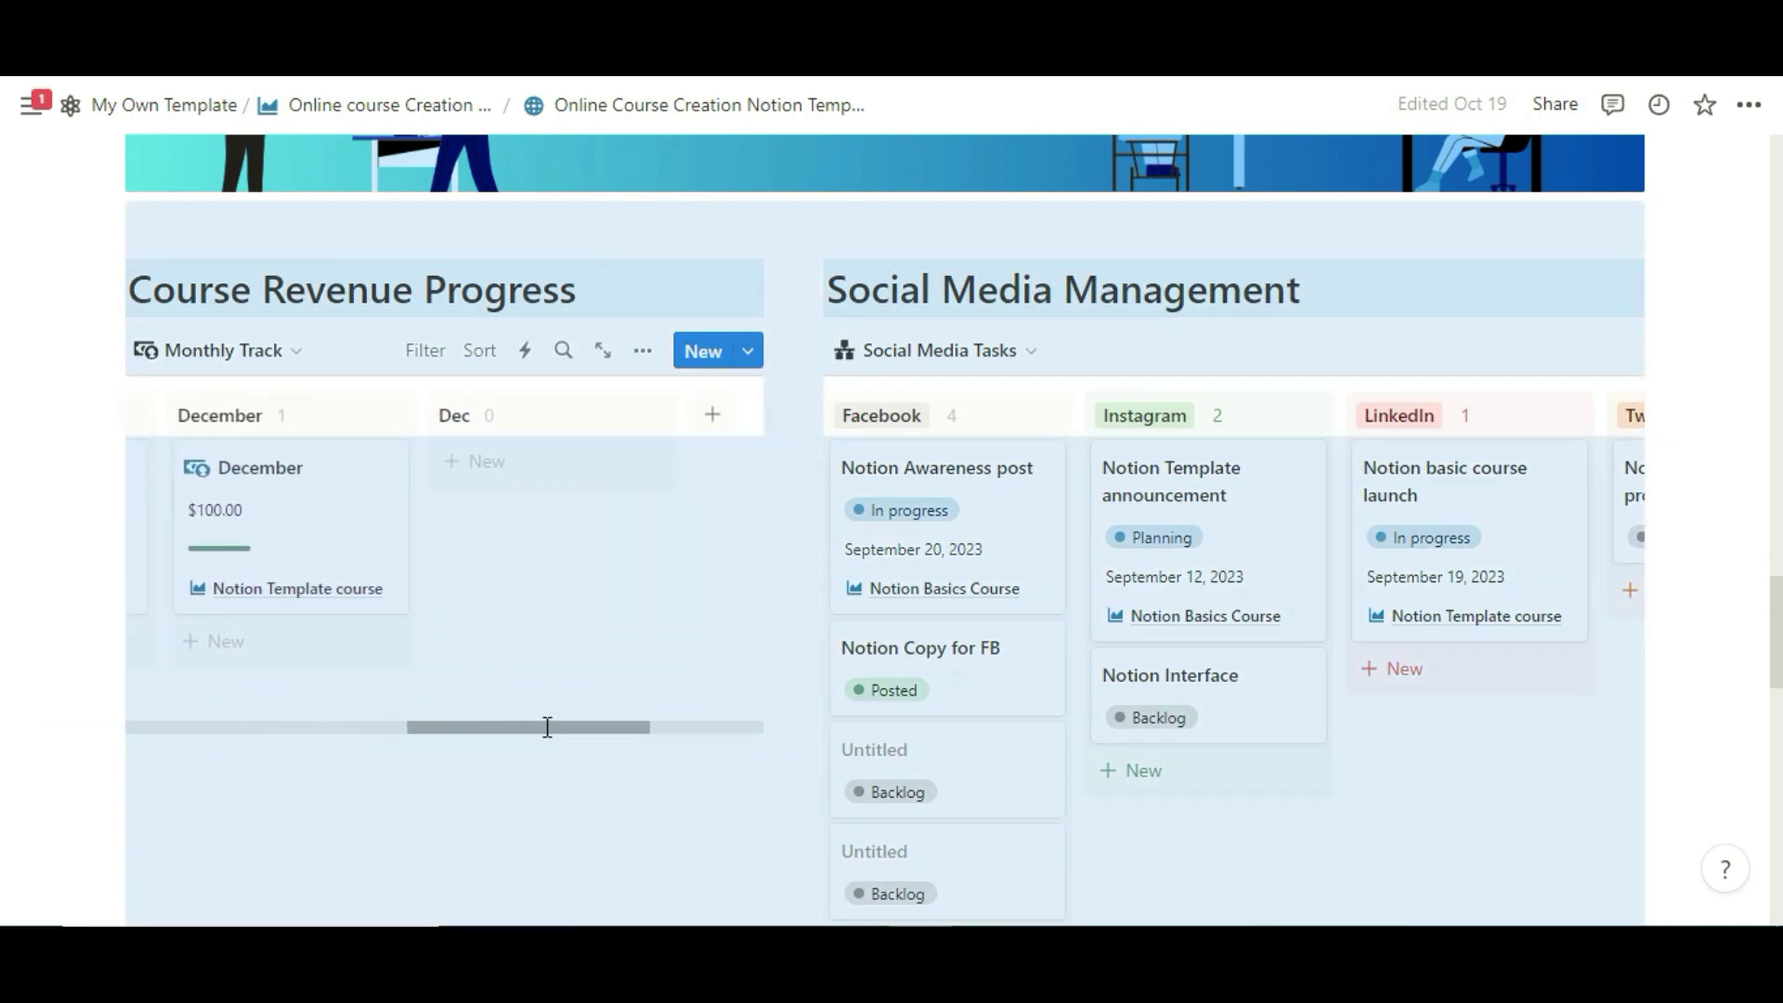
click(189, 348)
click(136, 492)
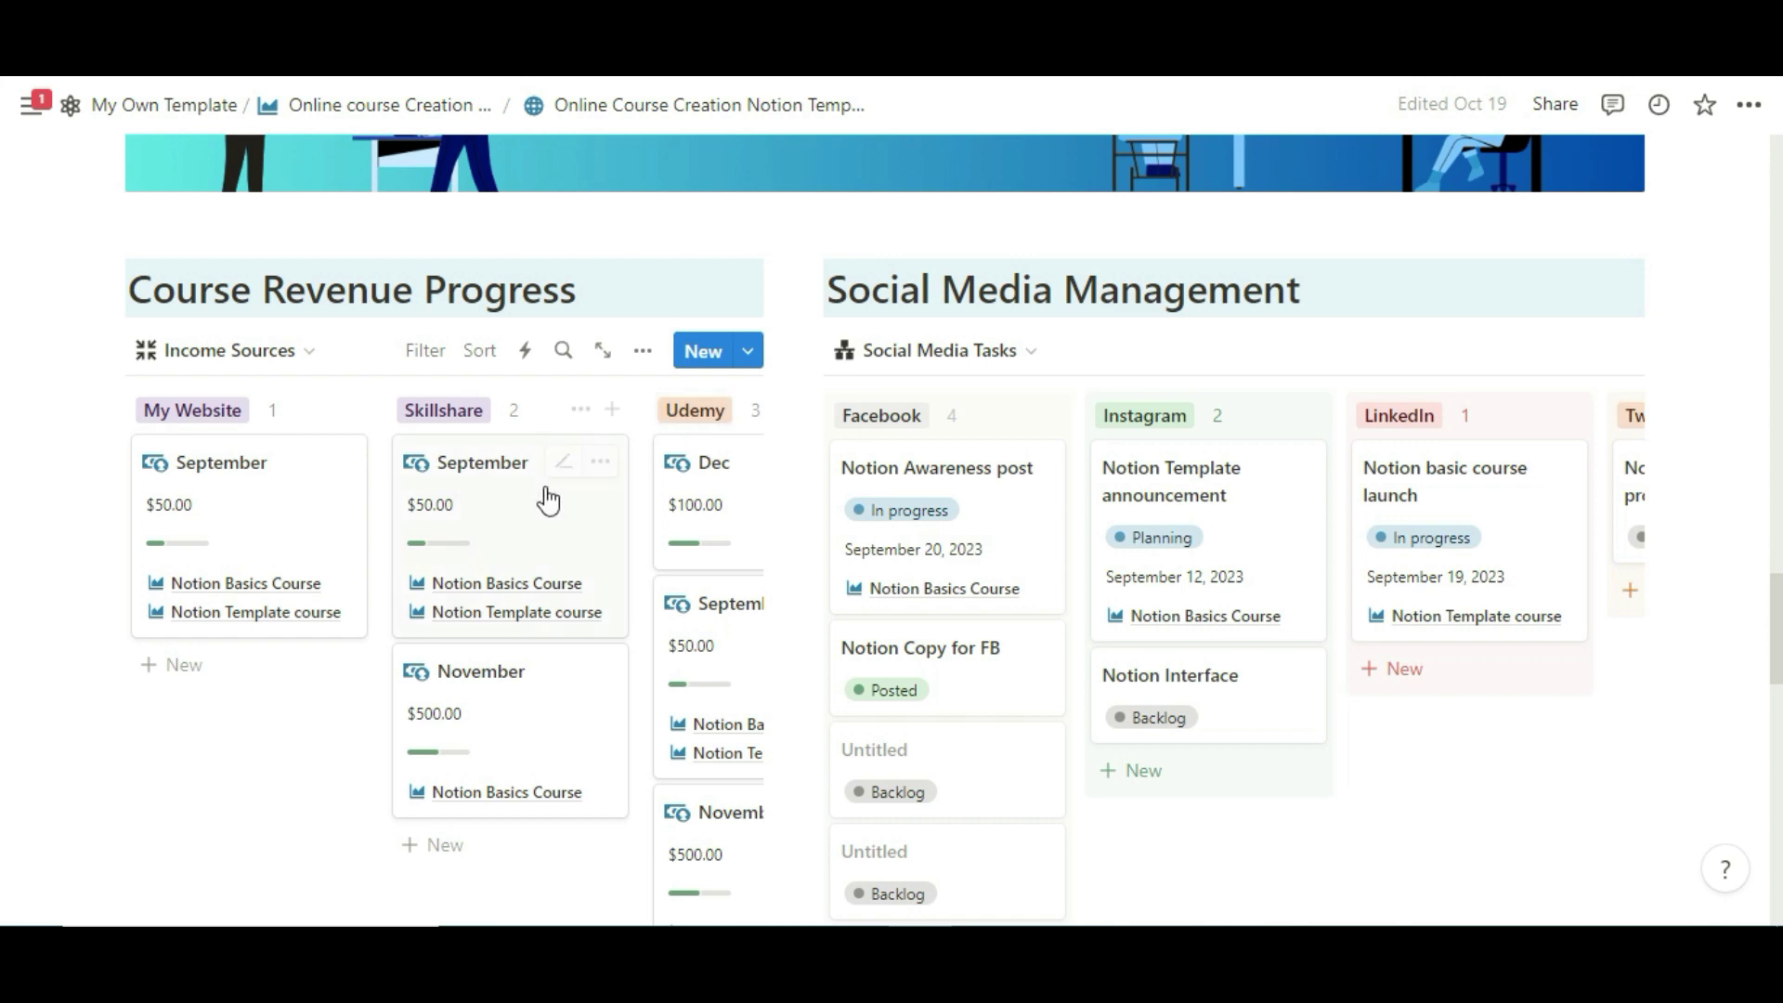
Step: Examine the Overall Tasks of All Courses board, including the area cards under Notion Basics Course and Notion Template course
scroll(784, 377, down, 10)
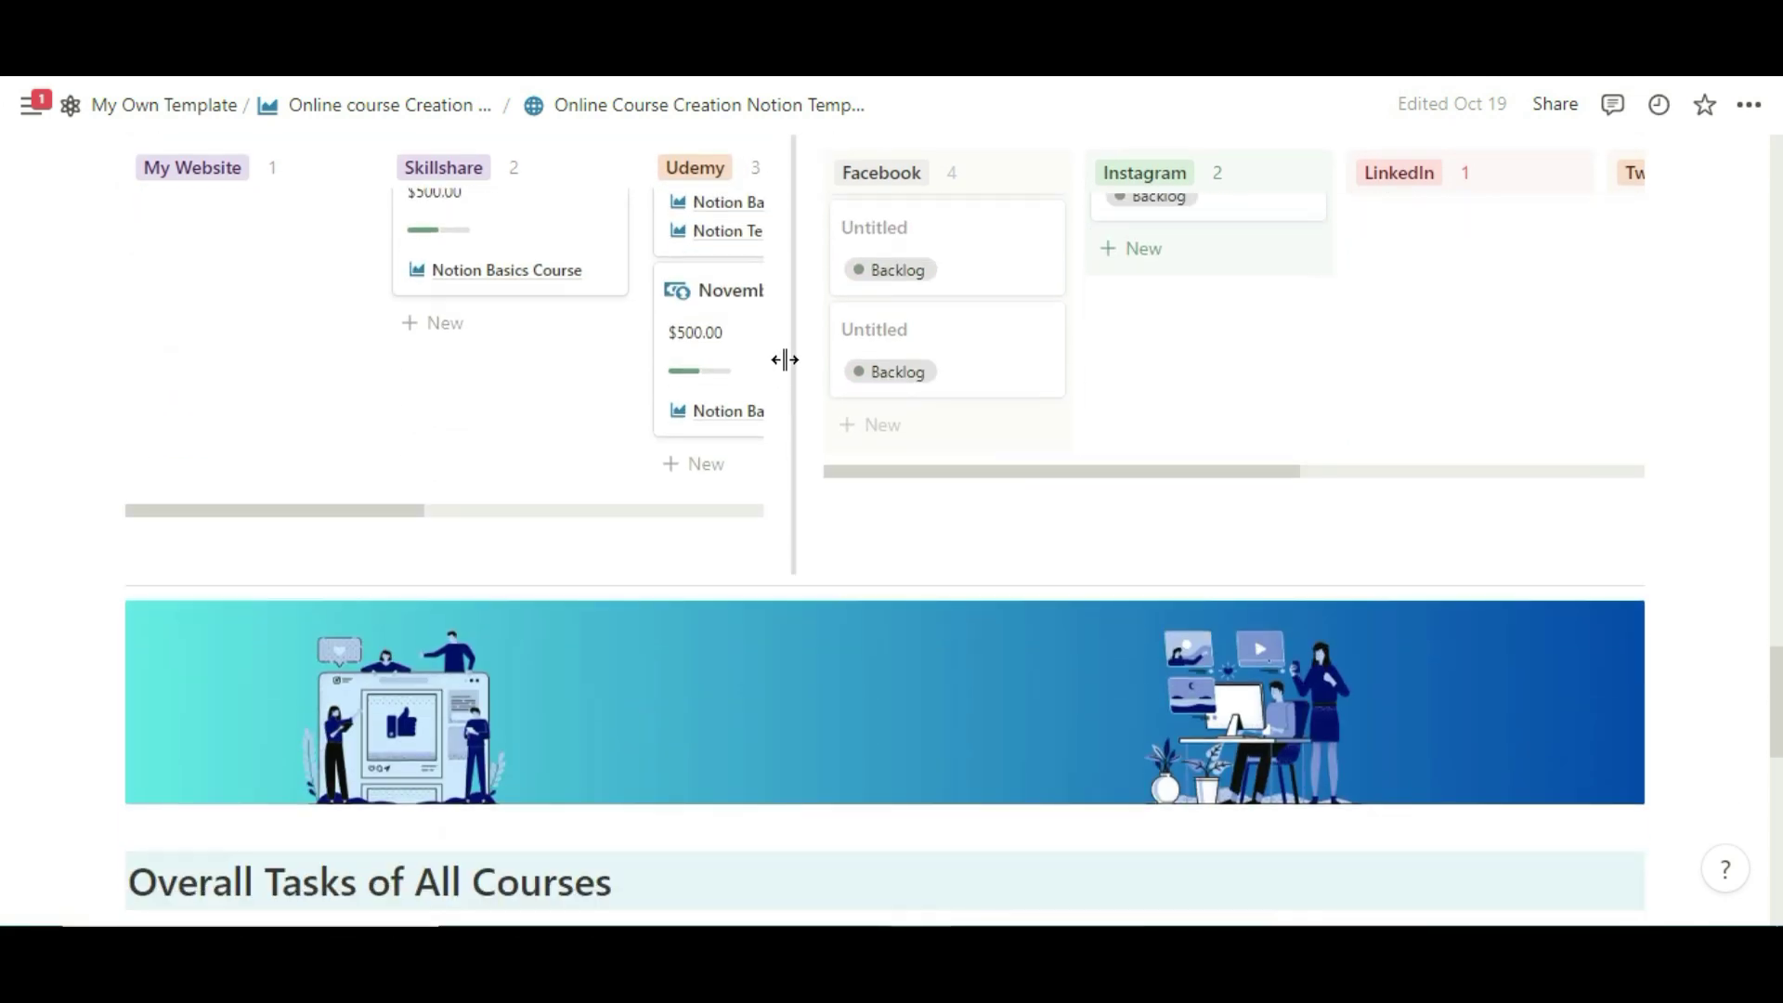
scroll(785, 371, down, 2)
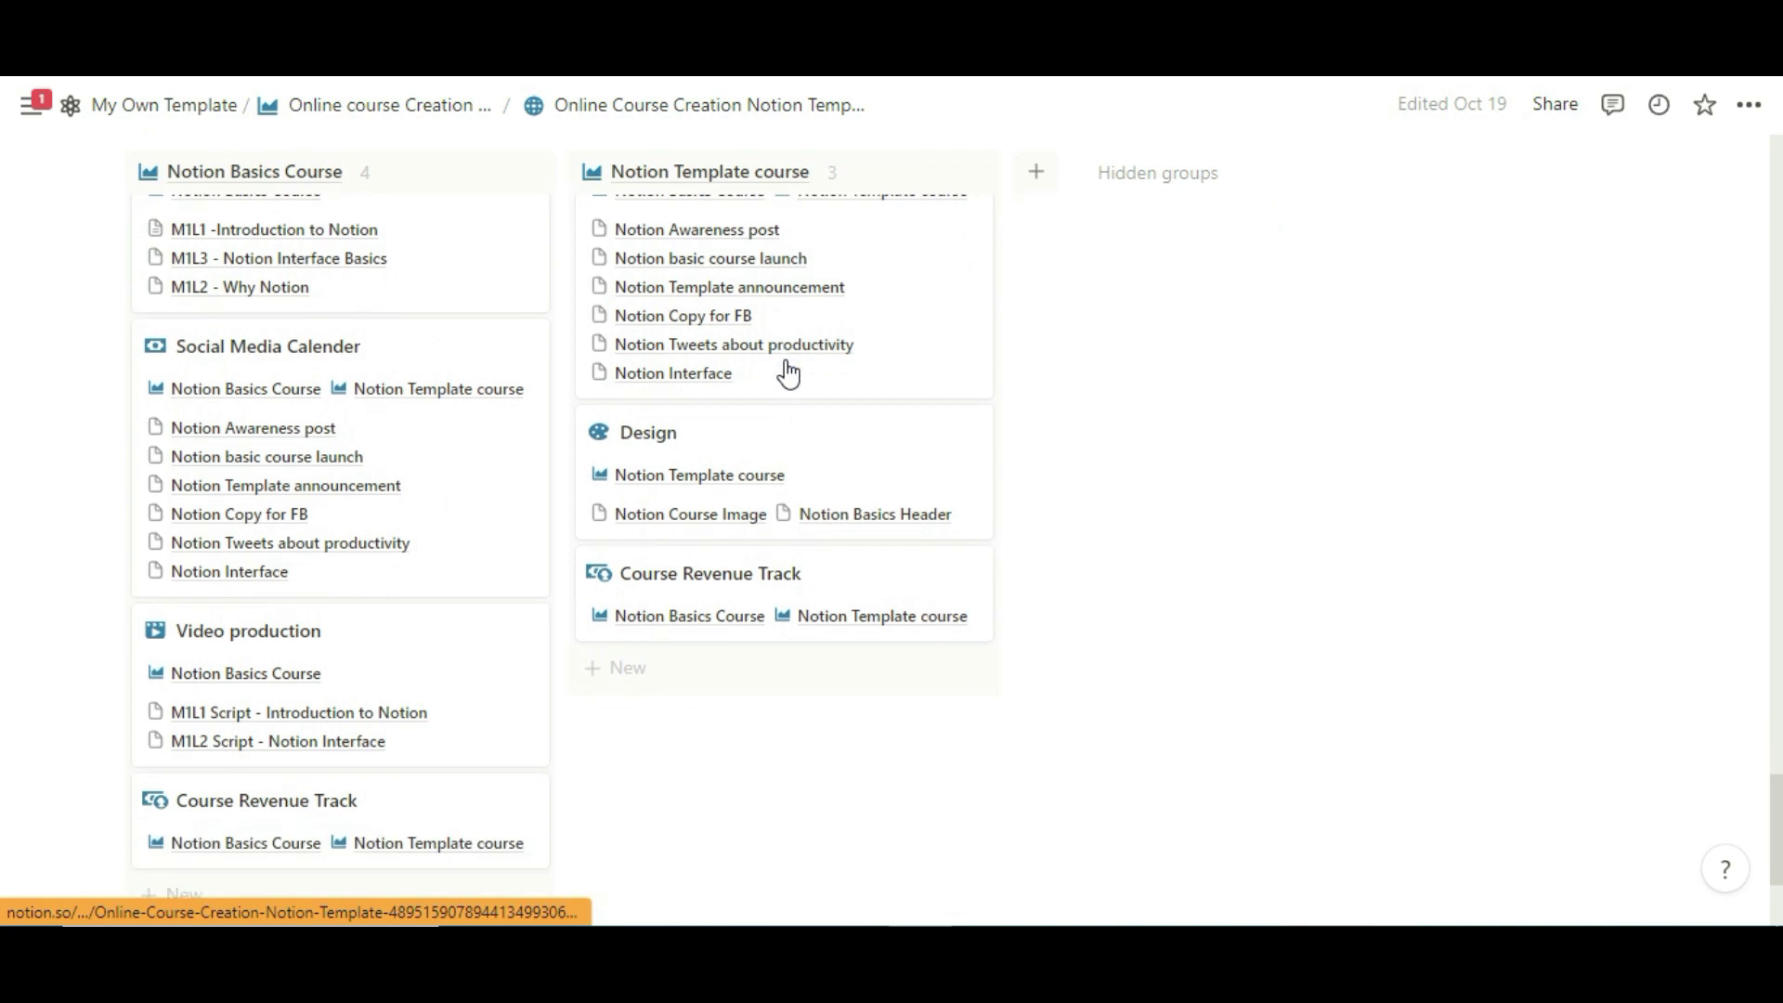
scroll(603, 307, up, 2)
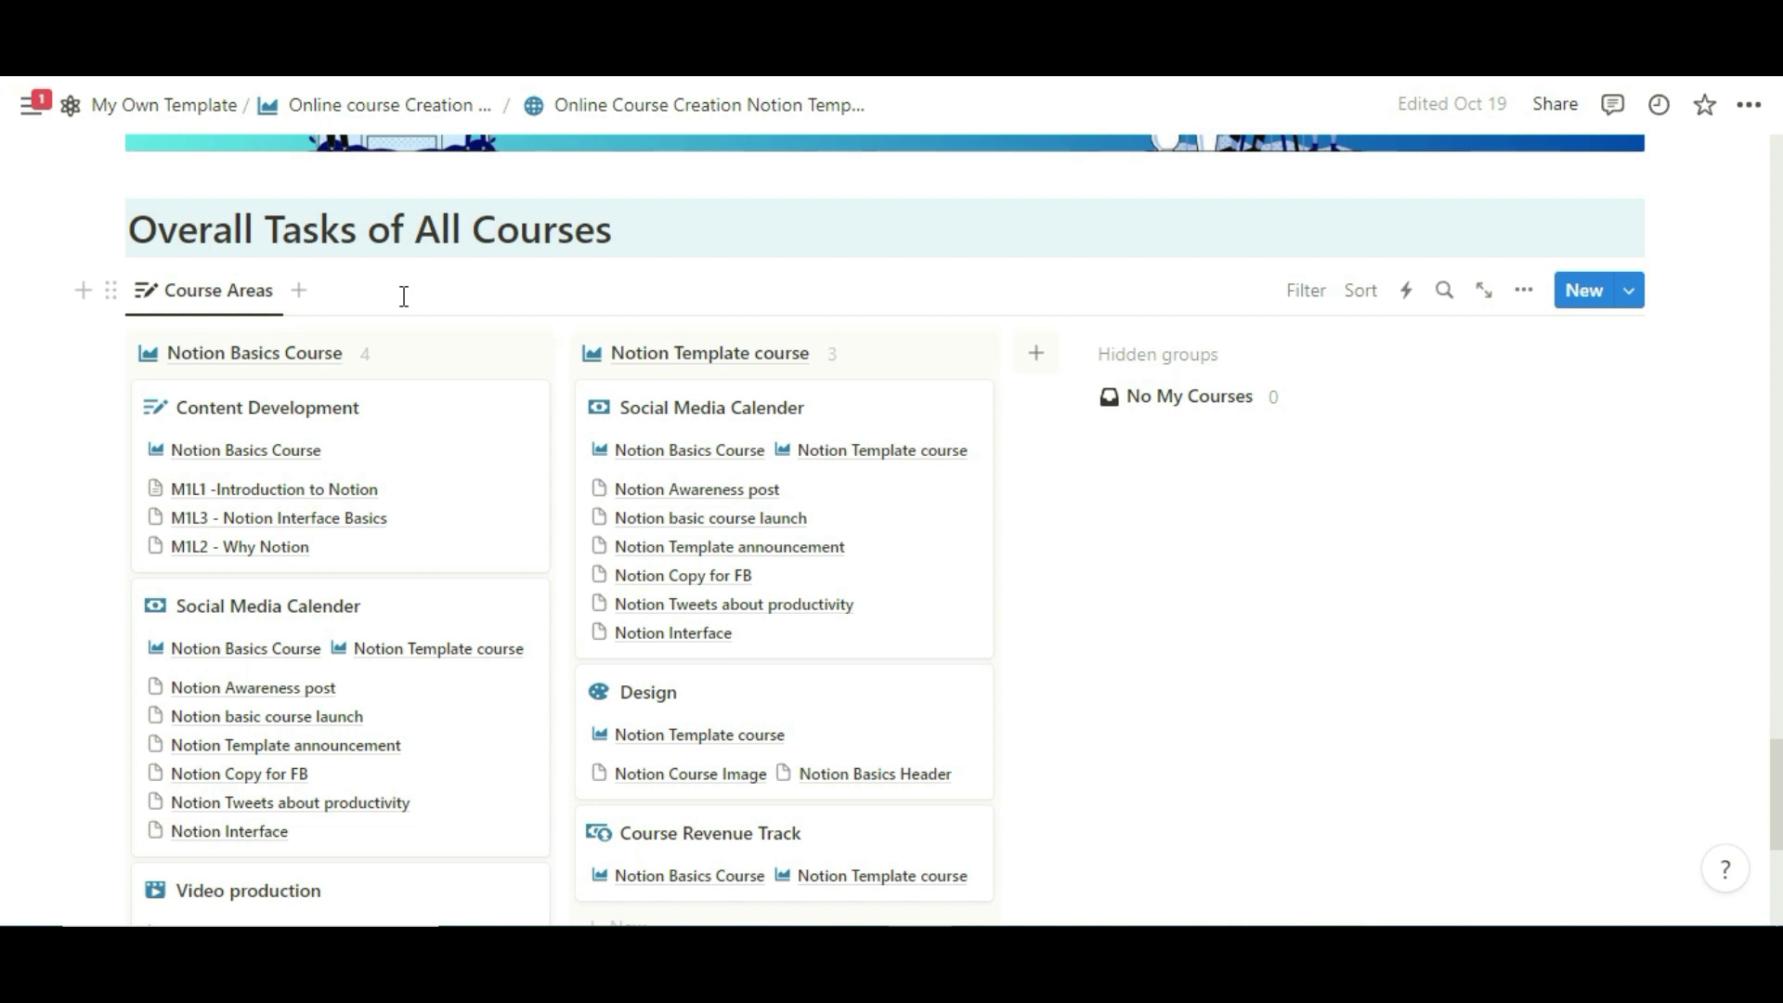
scroll(404, 296, down, 2)
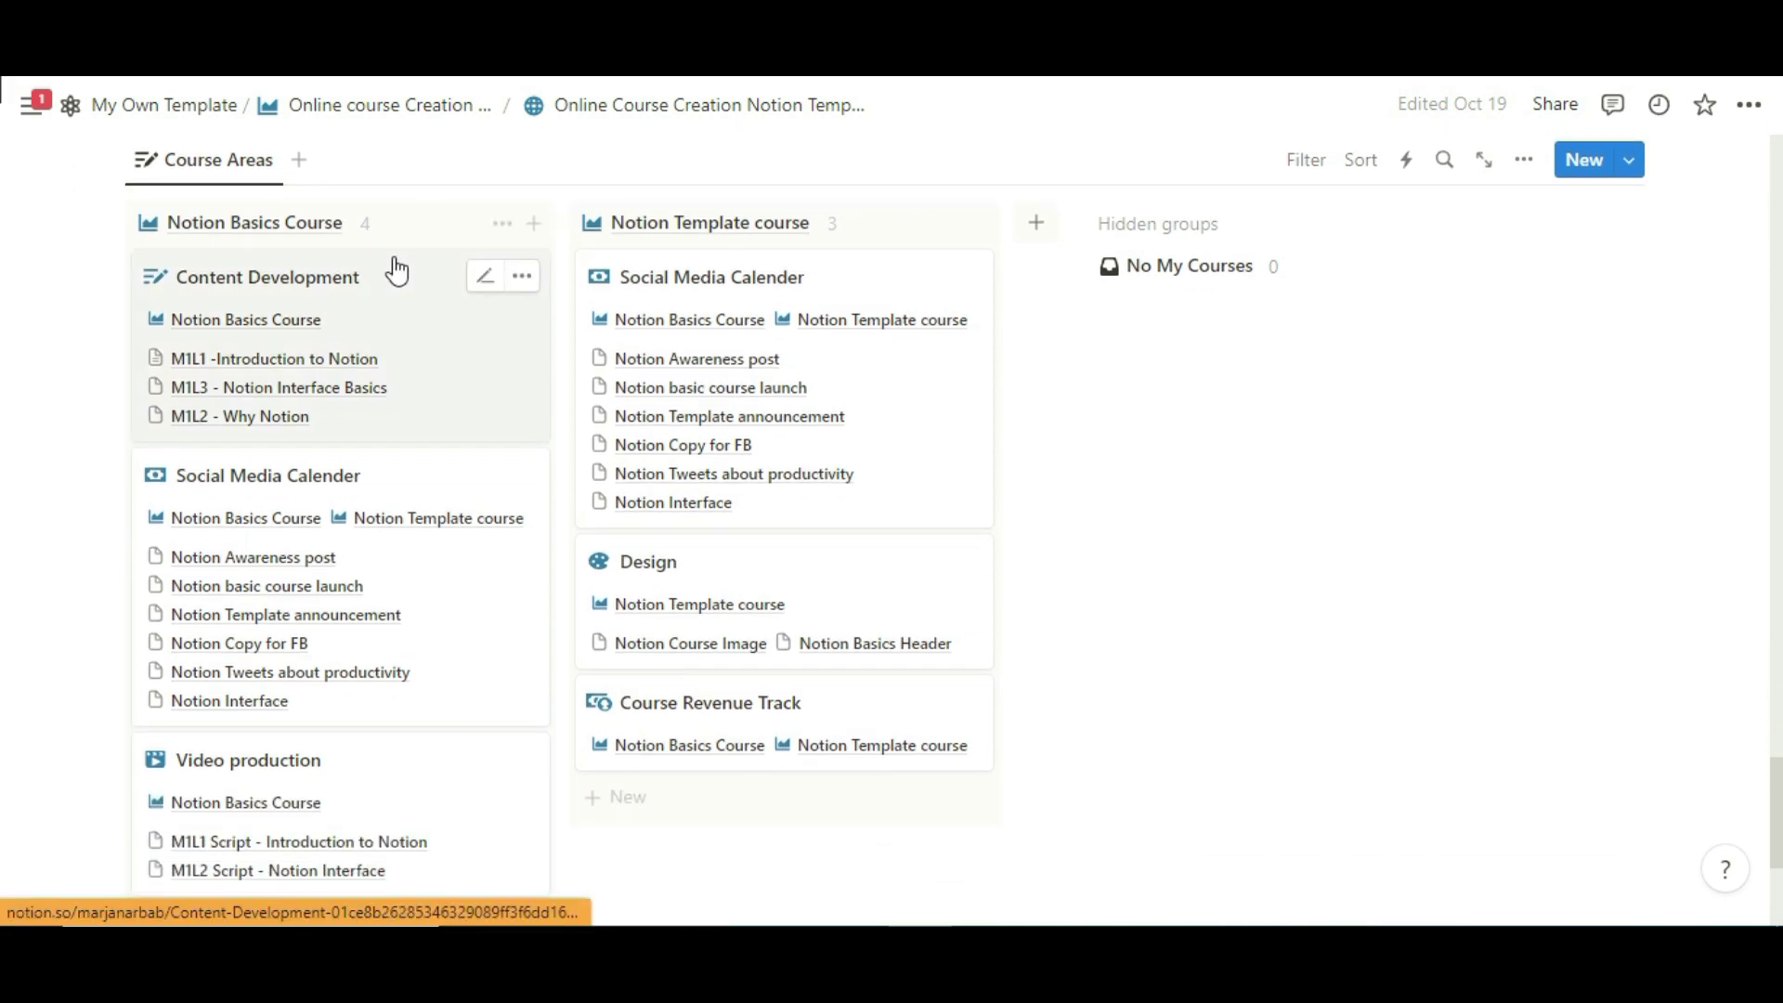
scroll(250, 539, down, 4)
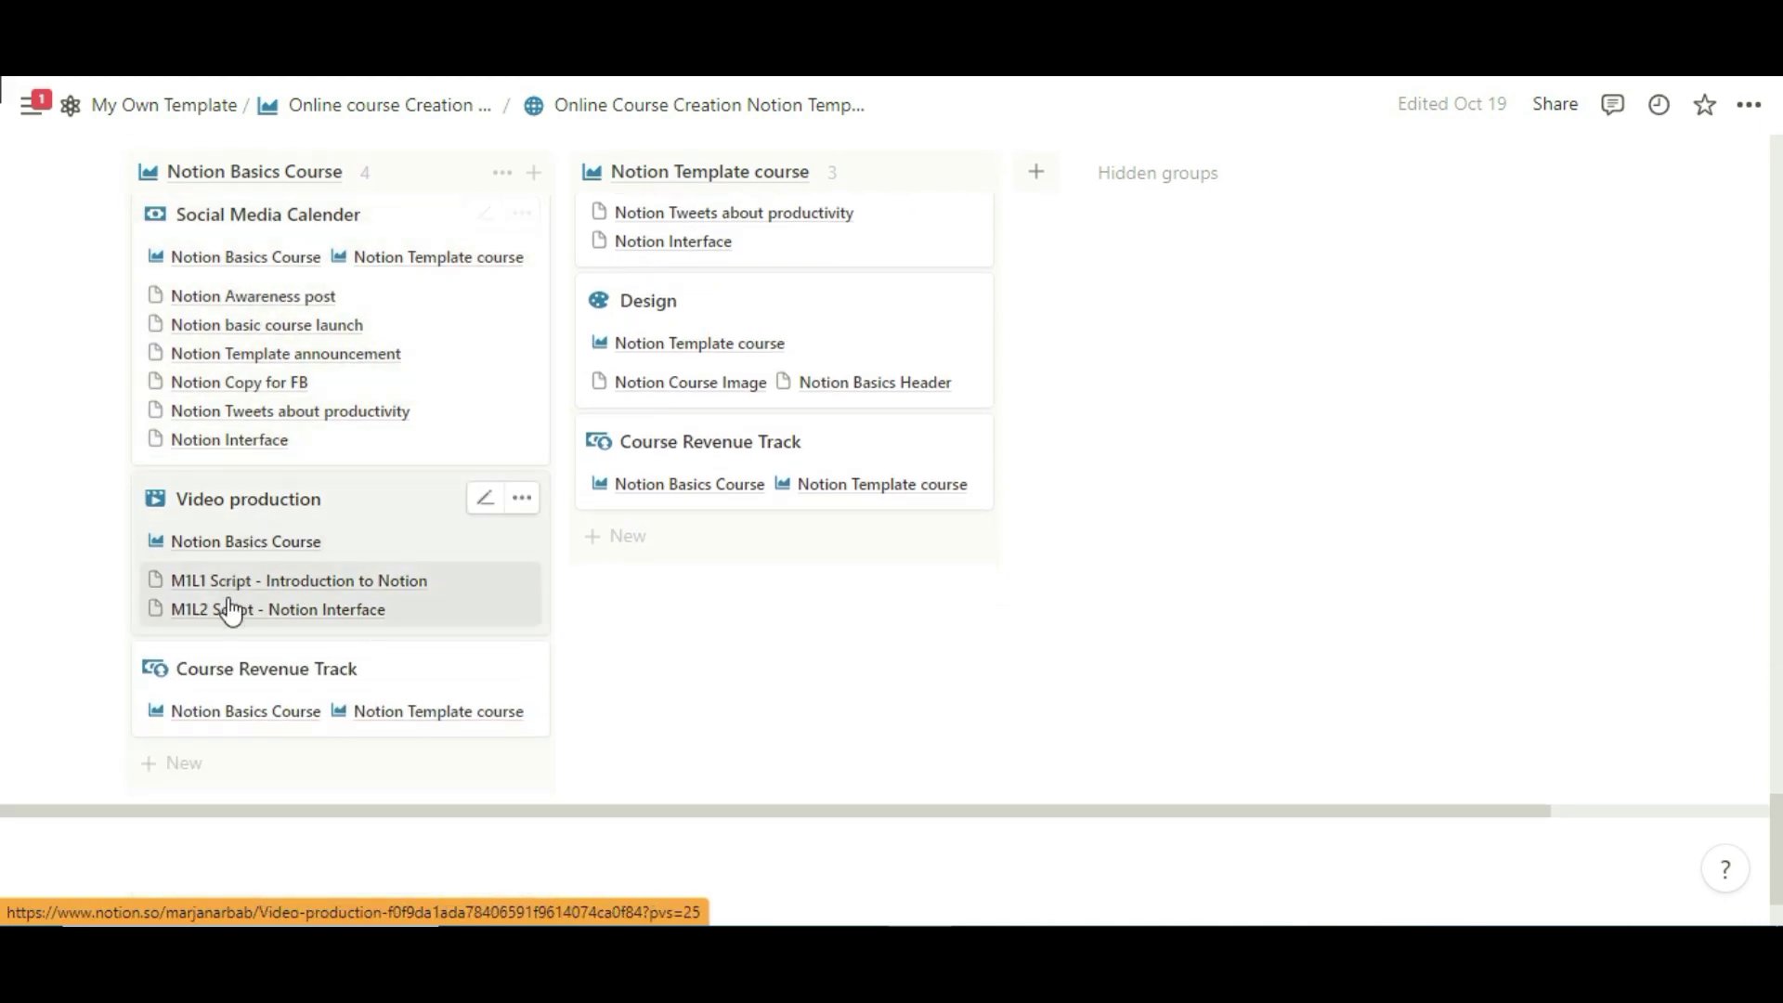
scroll(648, 399, up, 4)
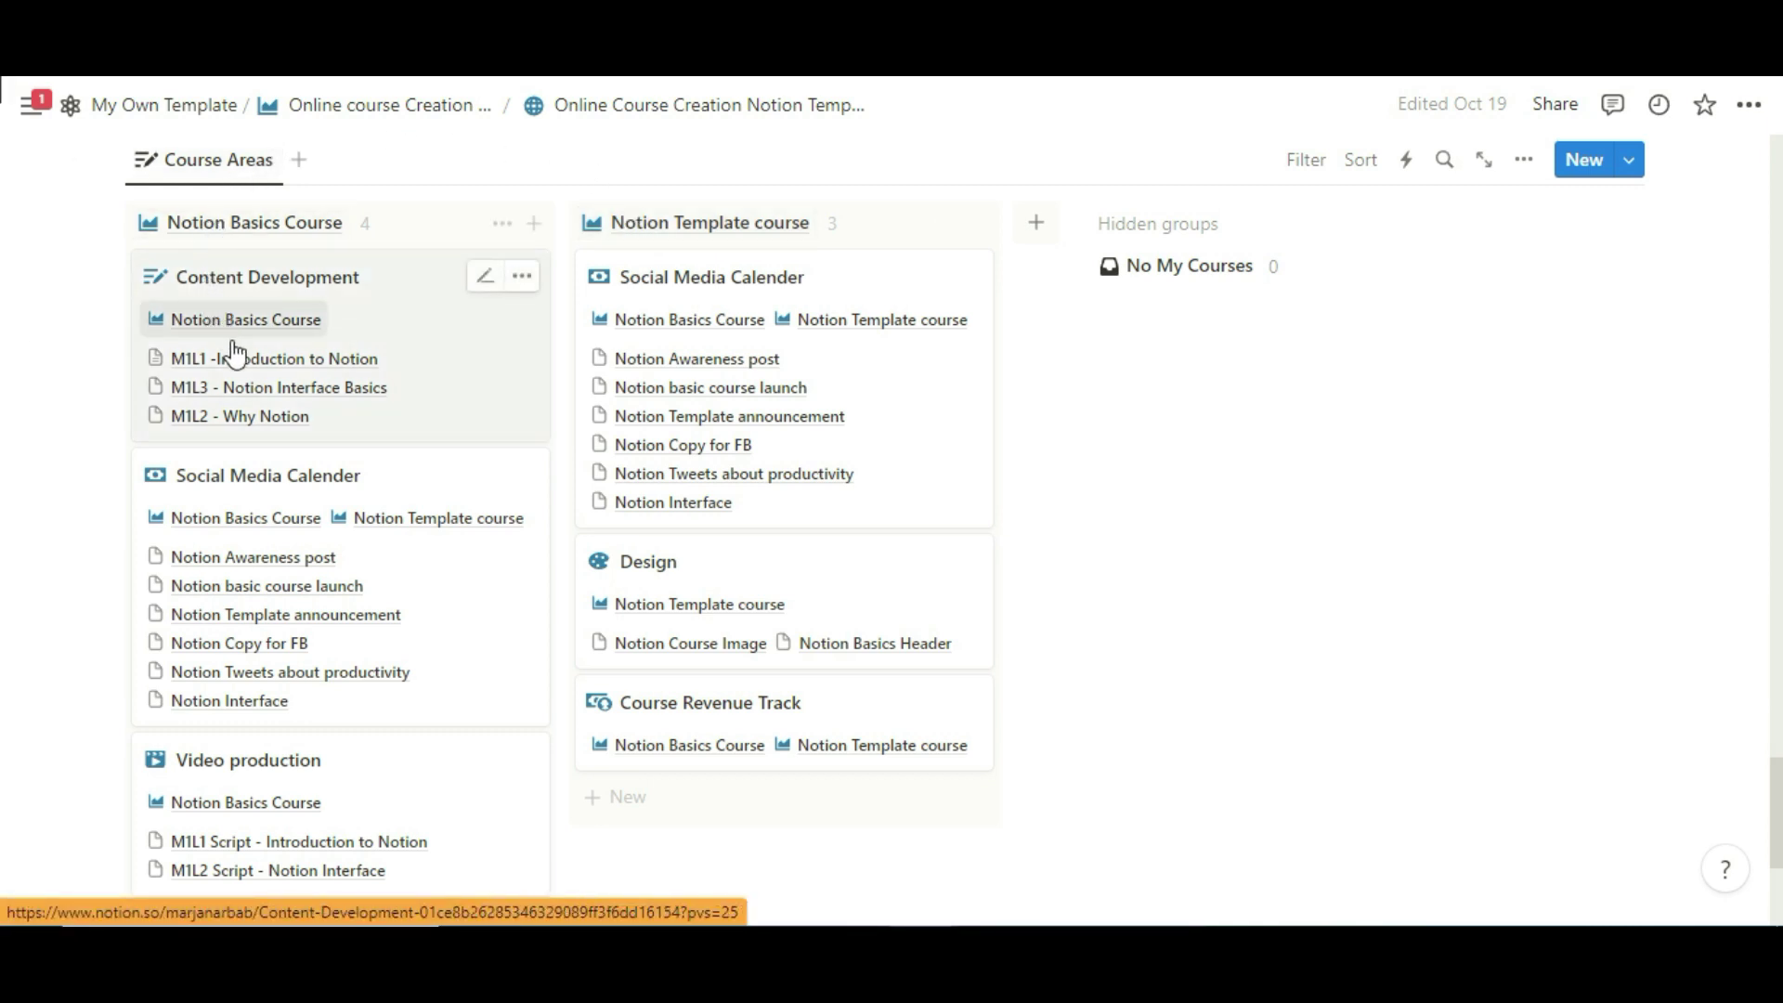
scroll(260, 464, down, 4)
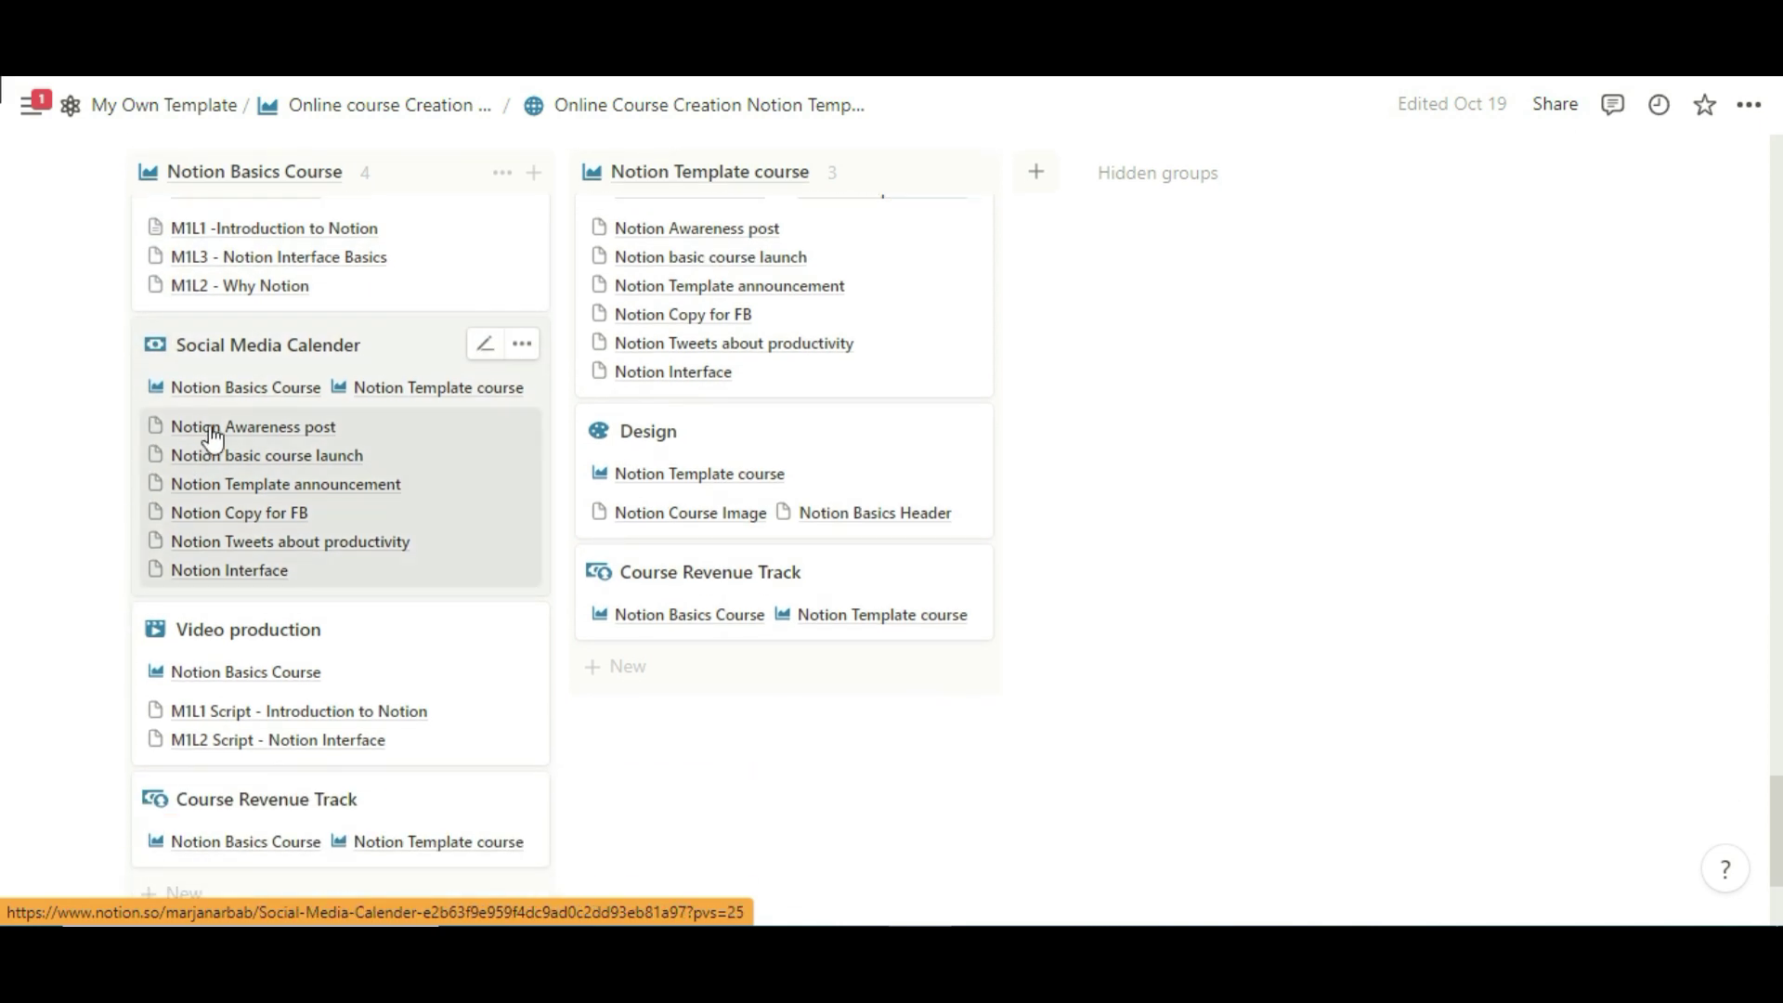
scroll(96, 483, up, 4)
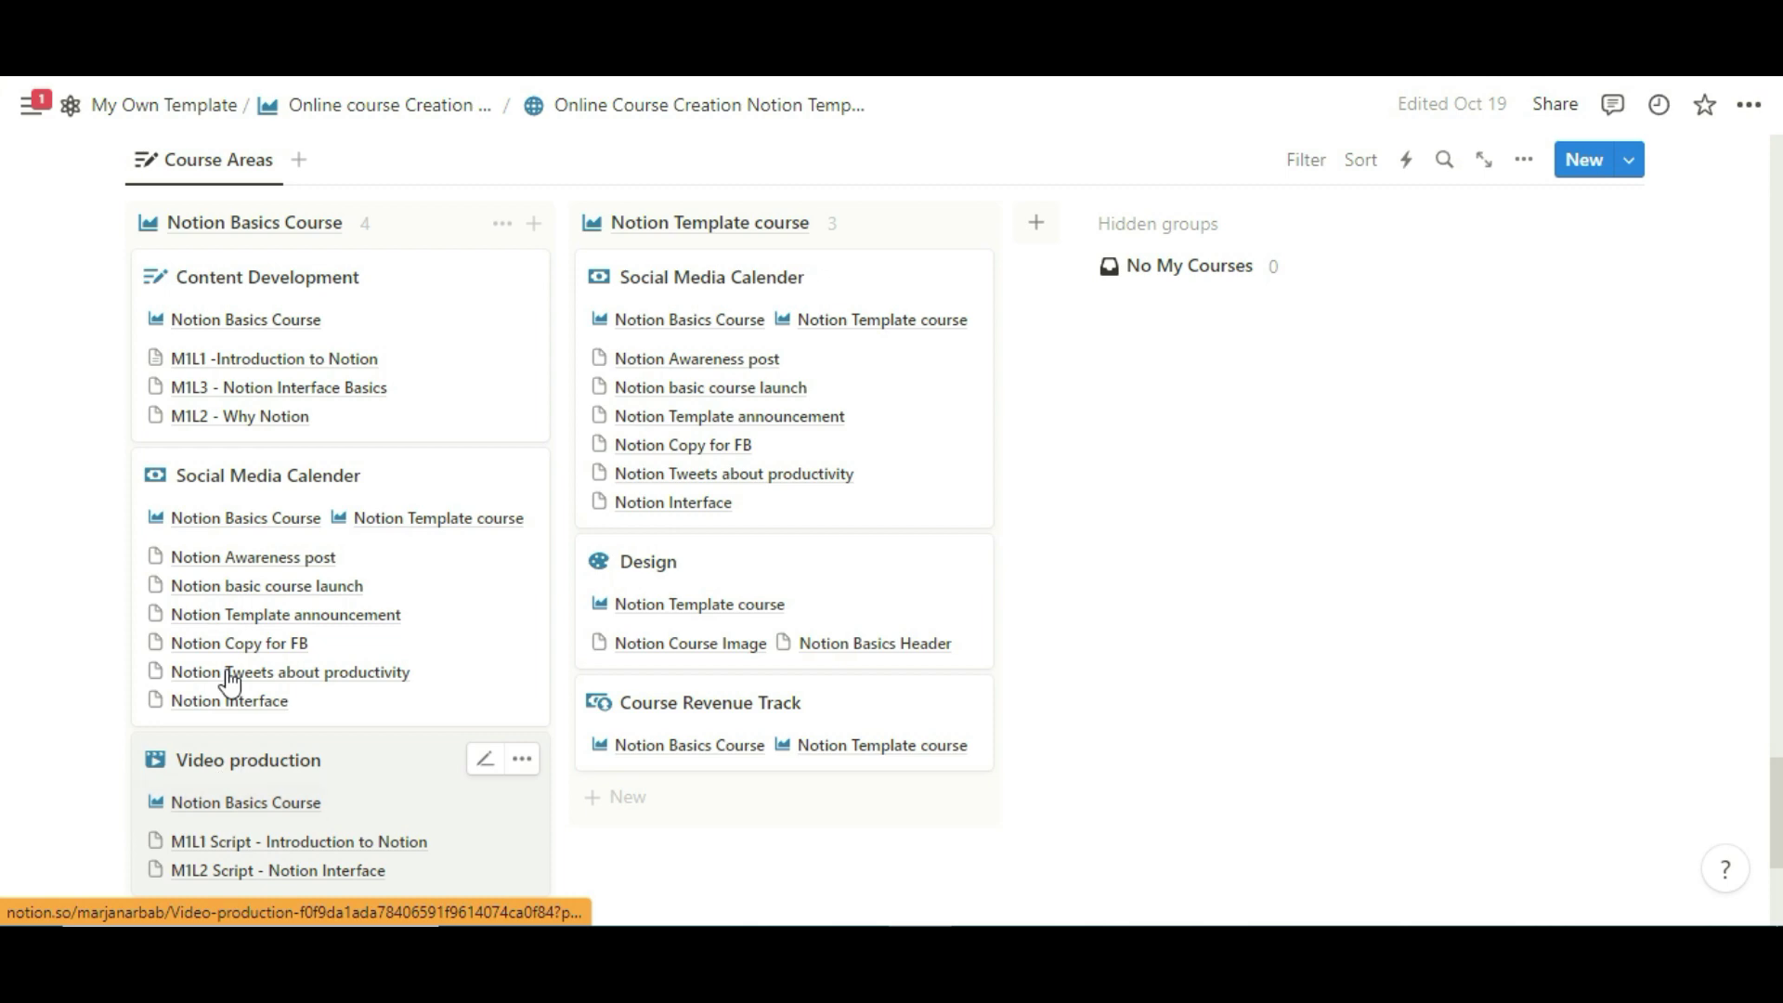
scroll(575, 394, up, 2)
Step: Review the home page's quick-creation options and add a new course to the Courses gallery
scroll(697, 409, up, 7)
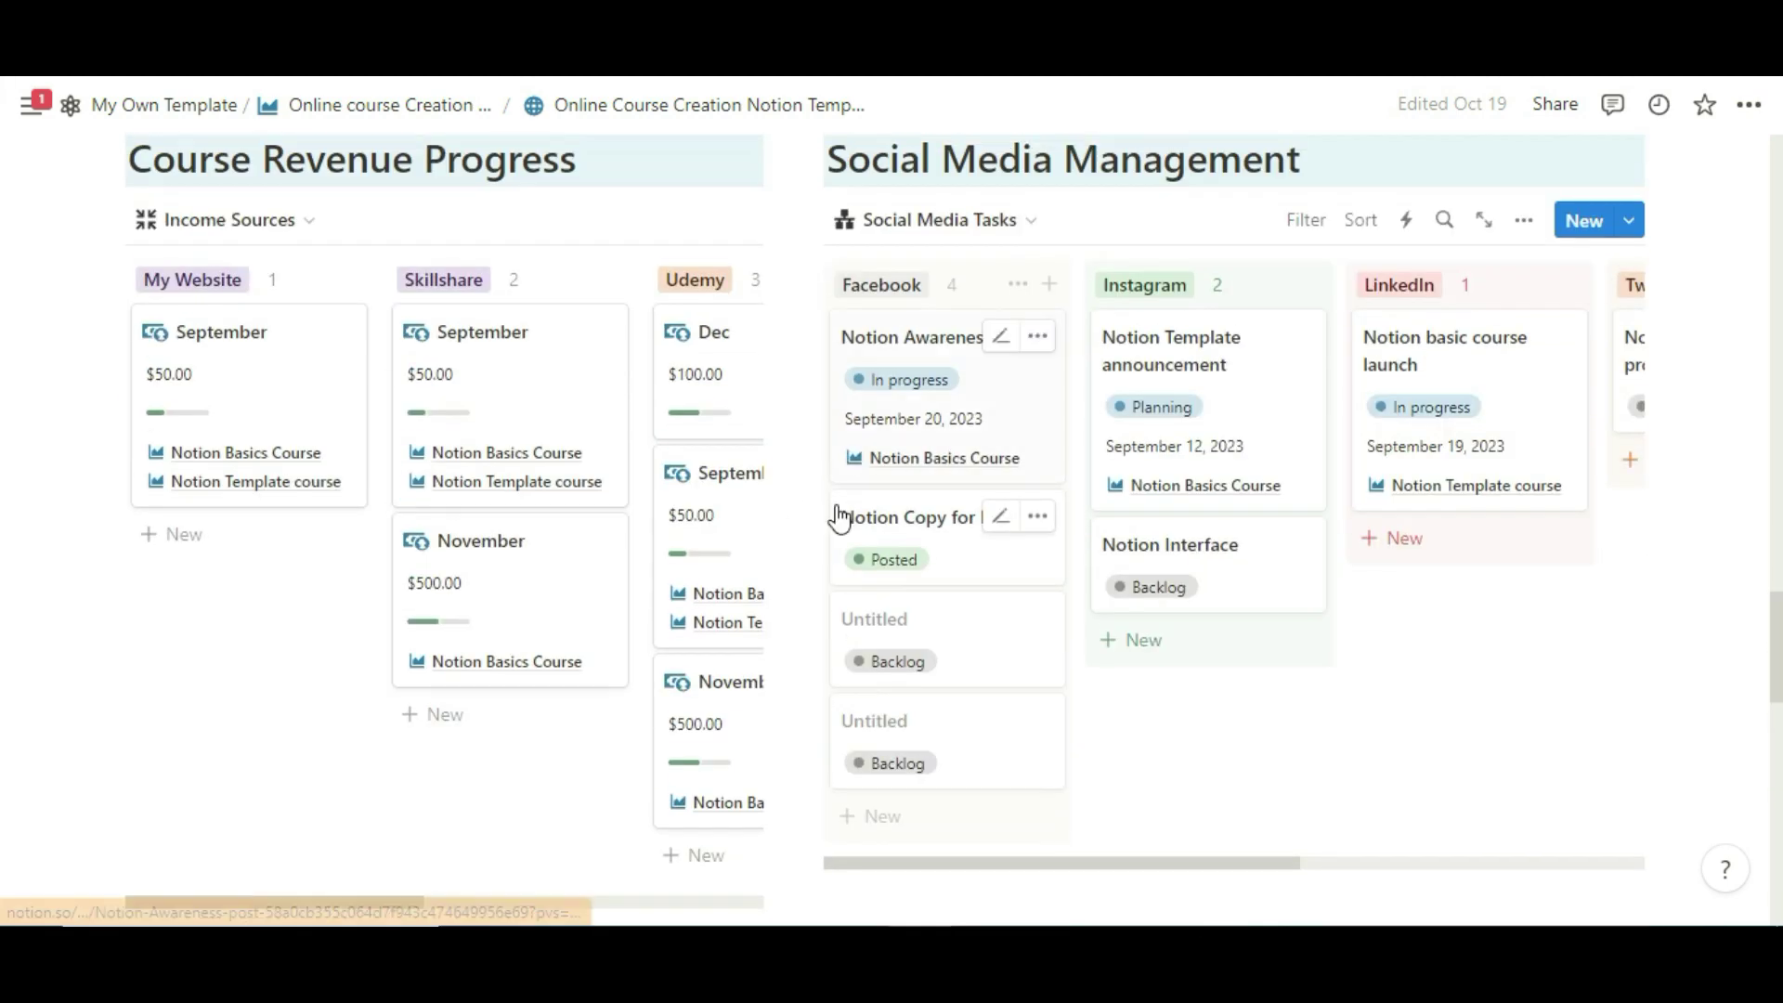
scroll(1071, 251, up, 10)
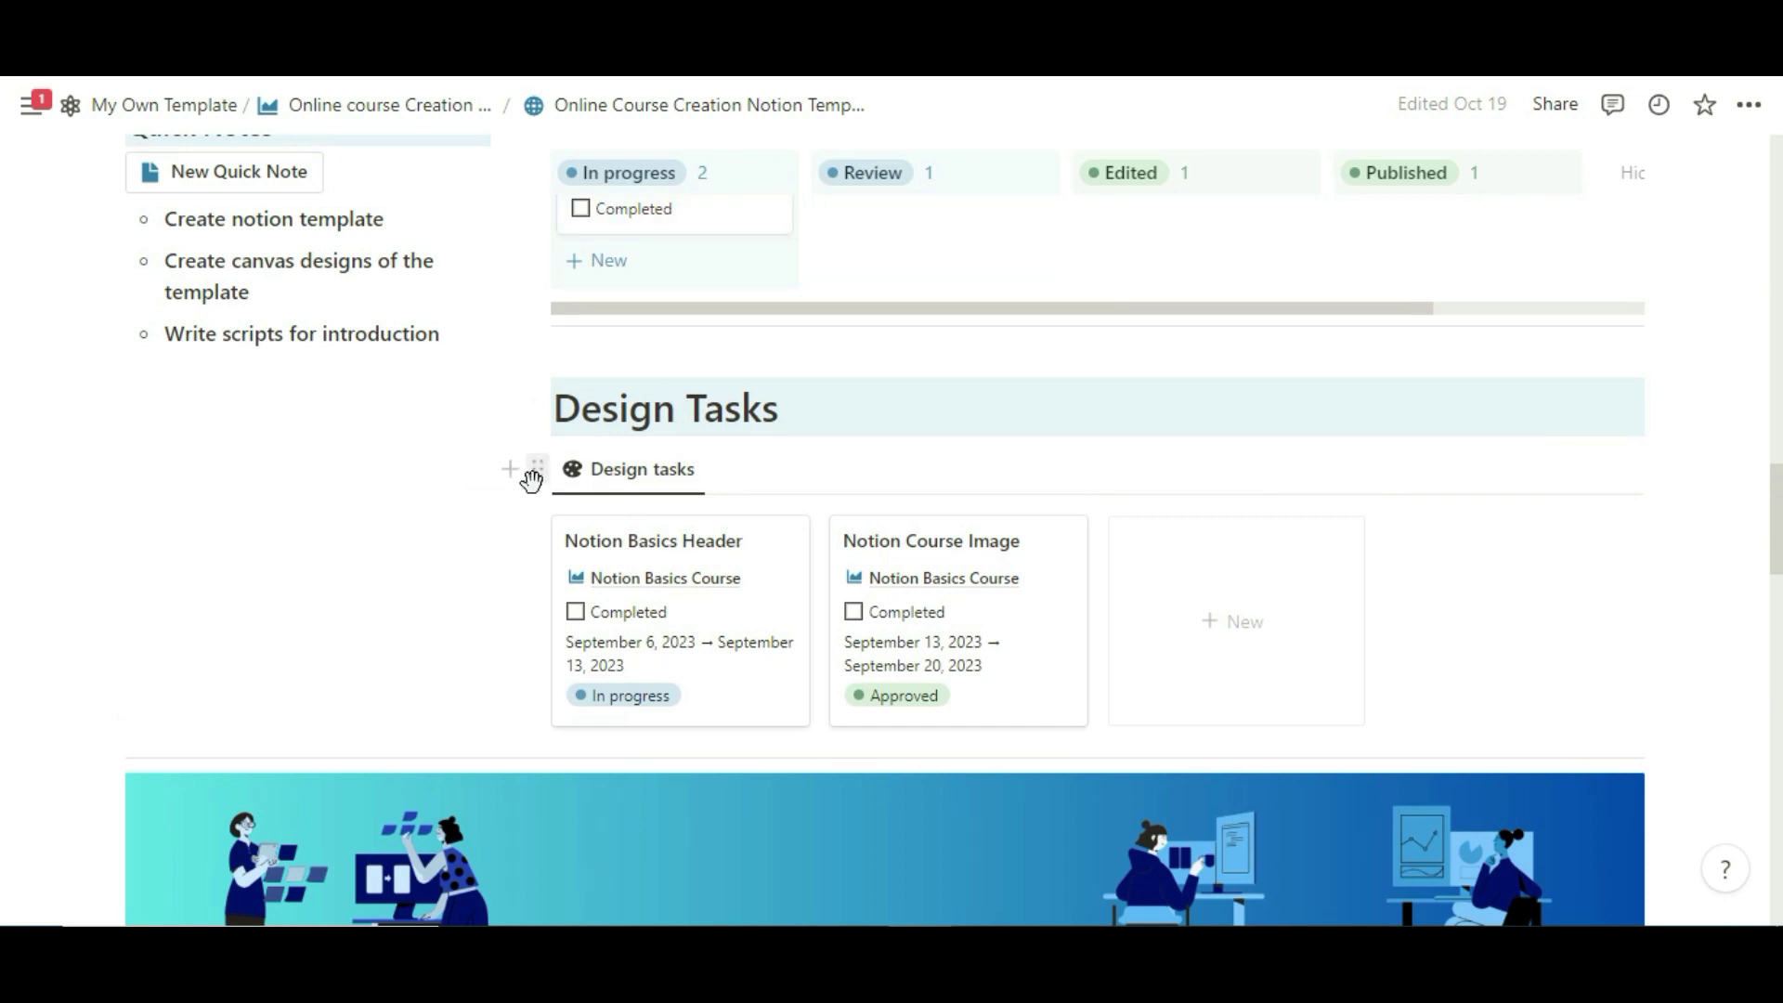
scroll(530, 474, up, 12)
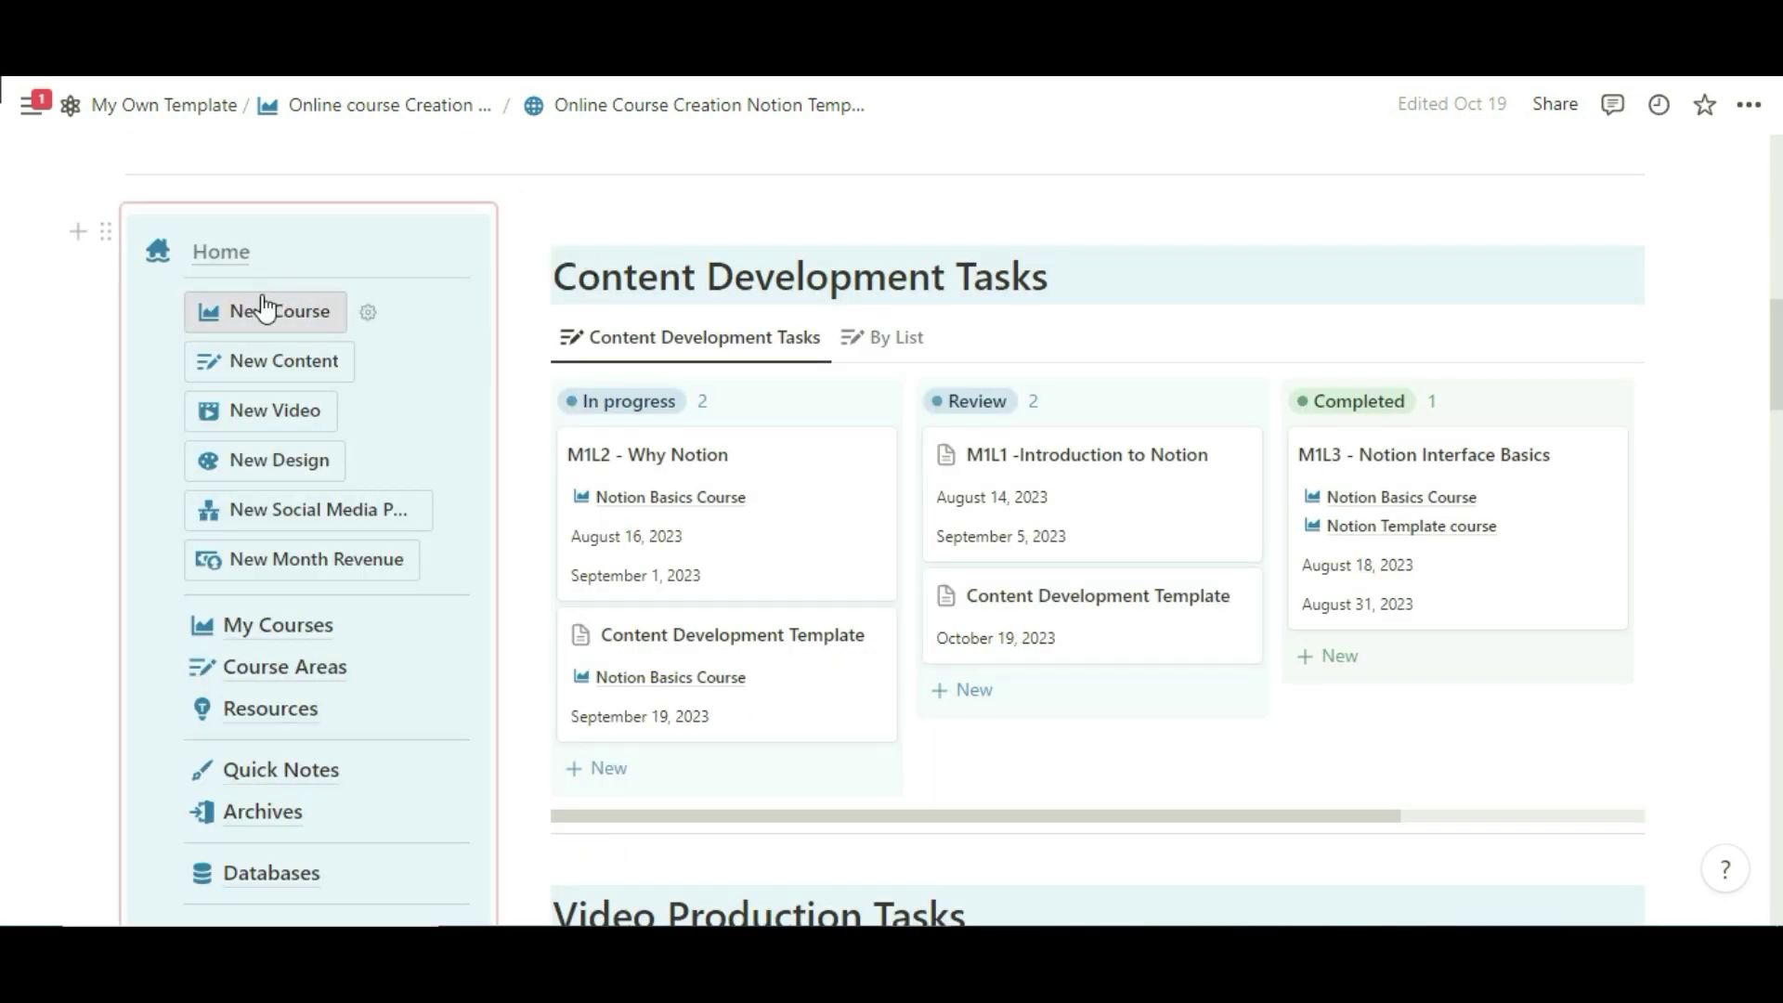
scroll(264, 311, down, 1)
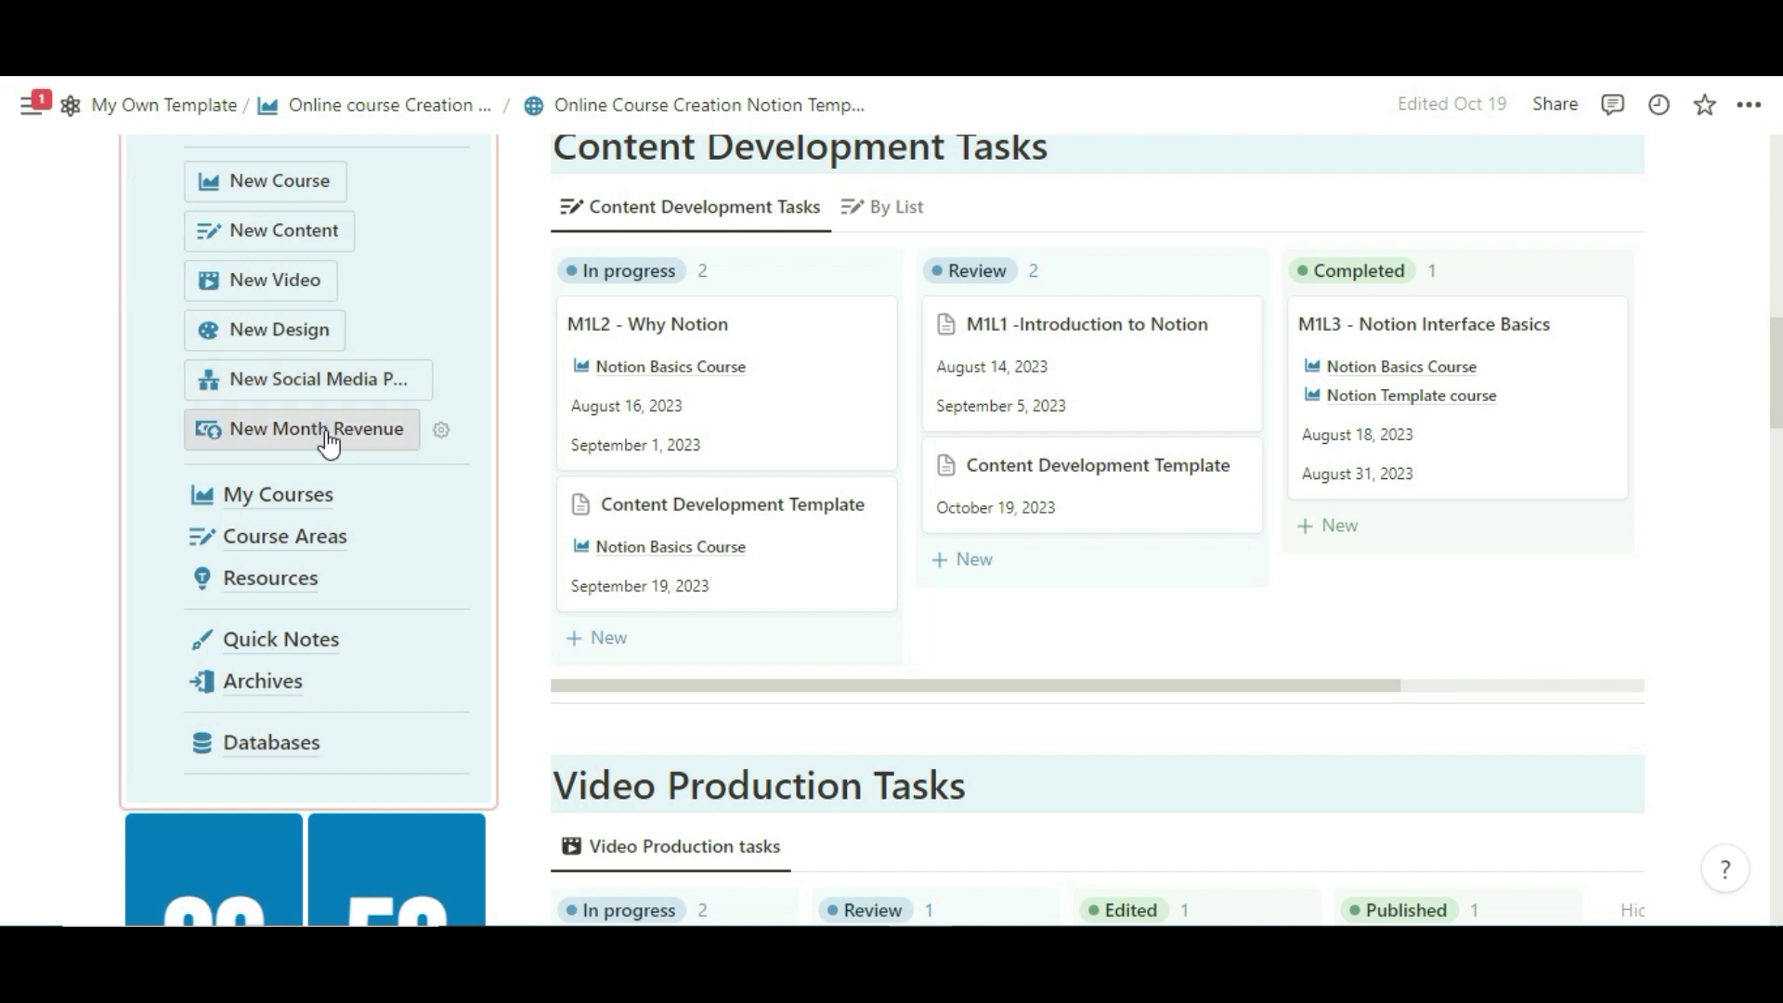
scroll(348, 269, up, 4)
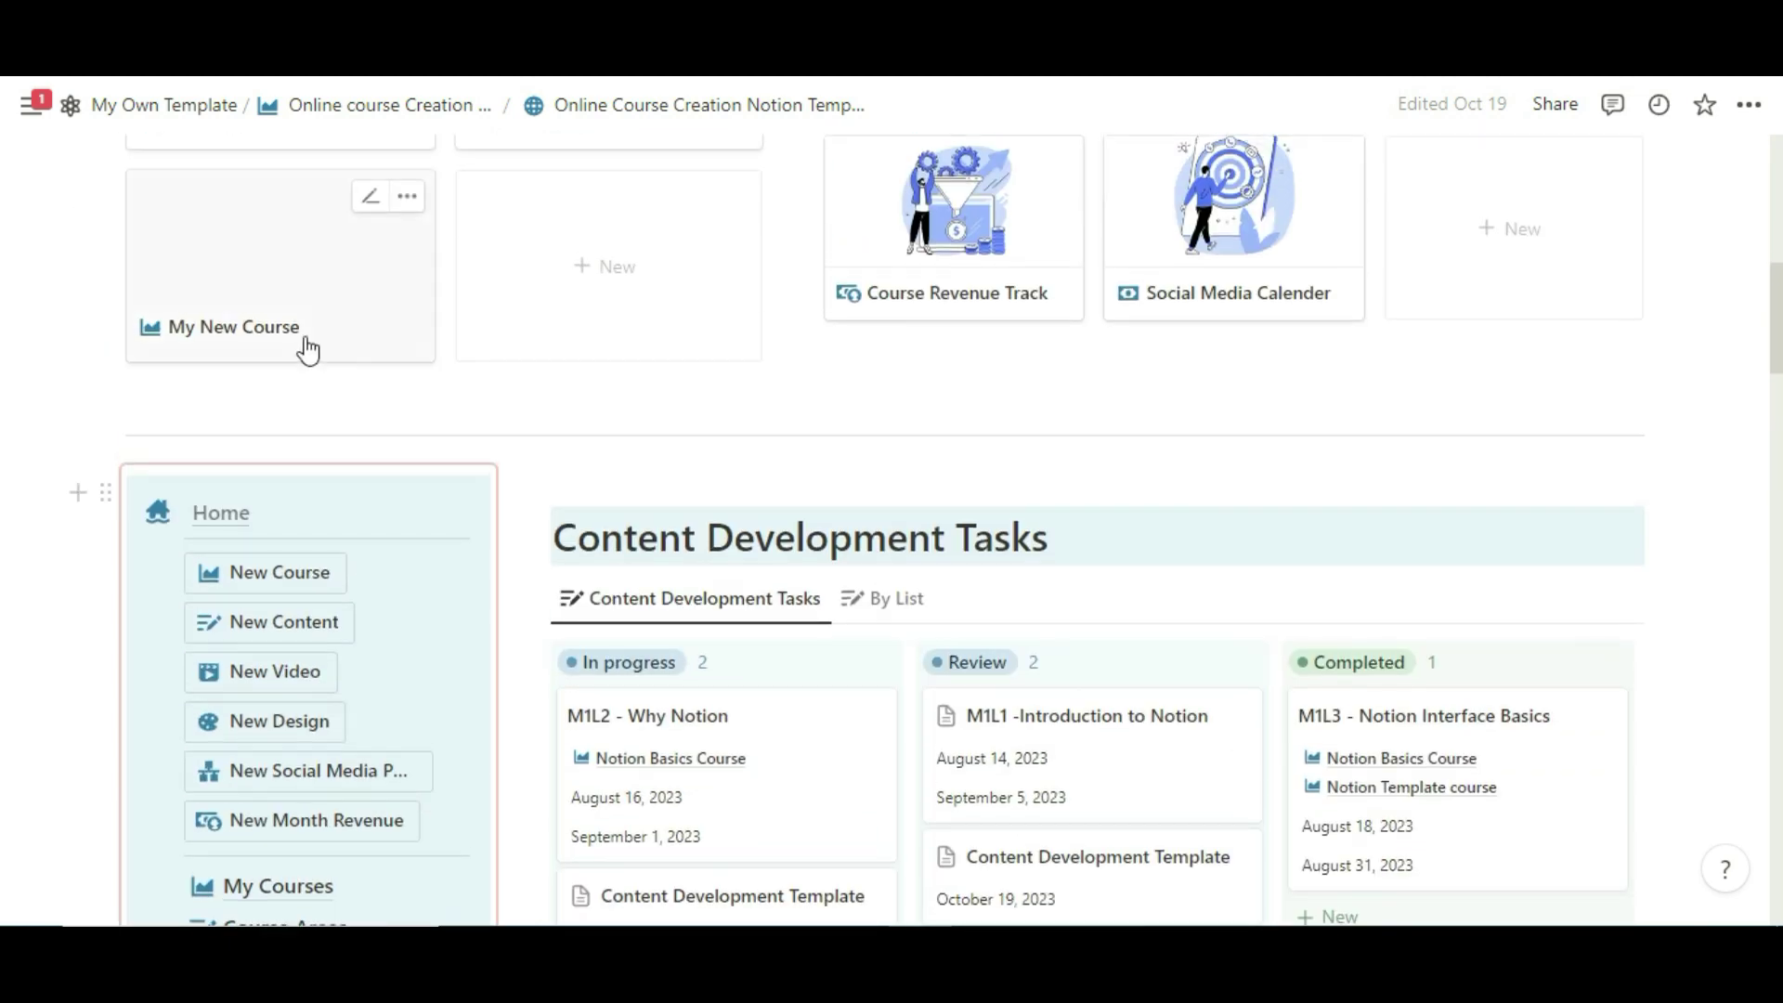
click(291, 583)
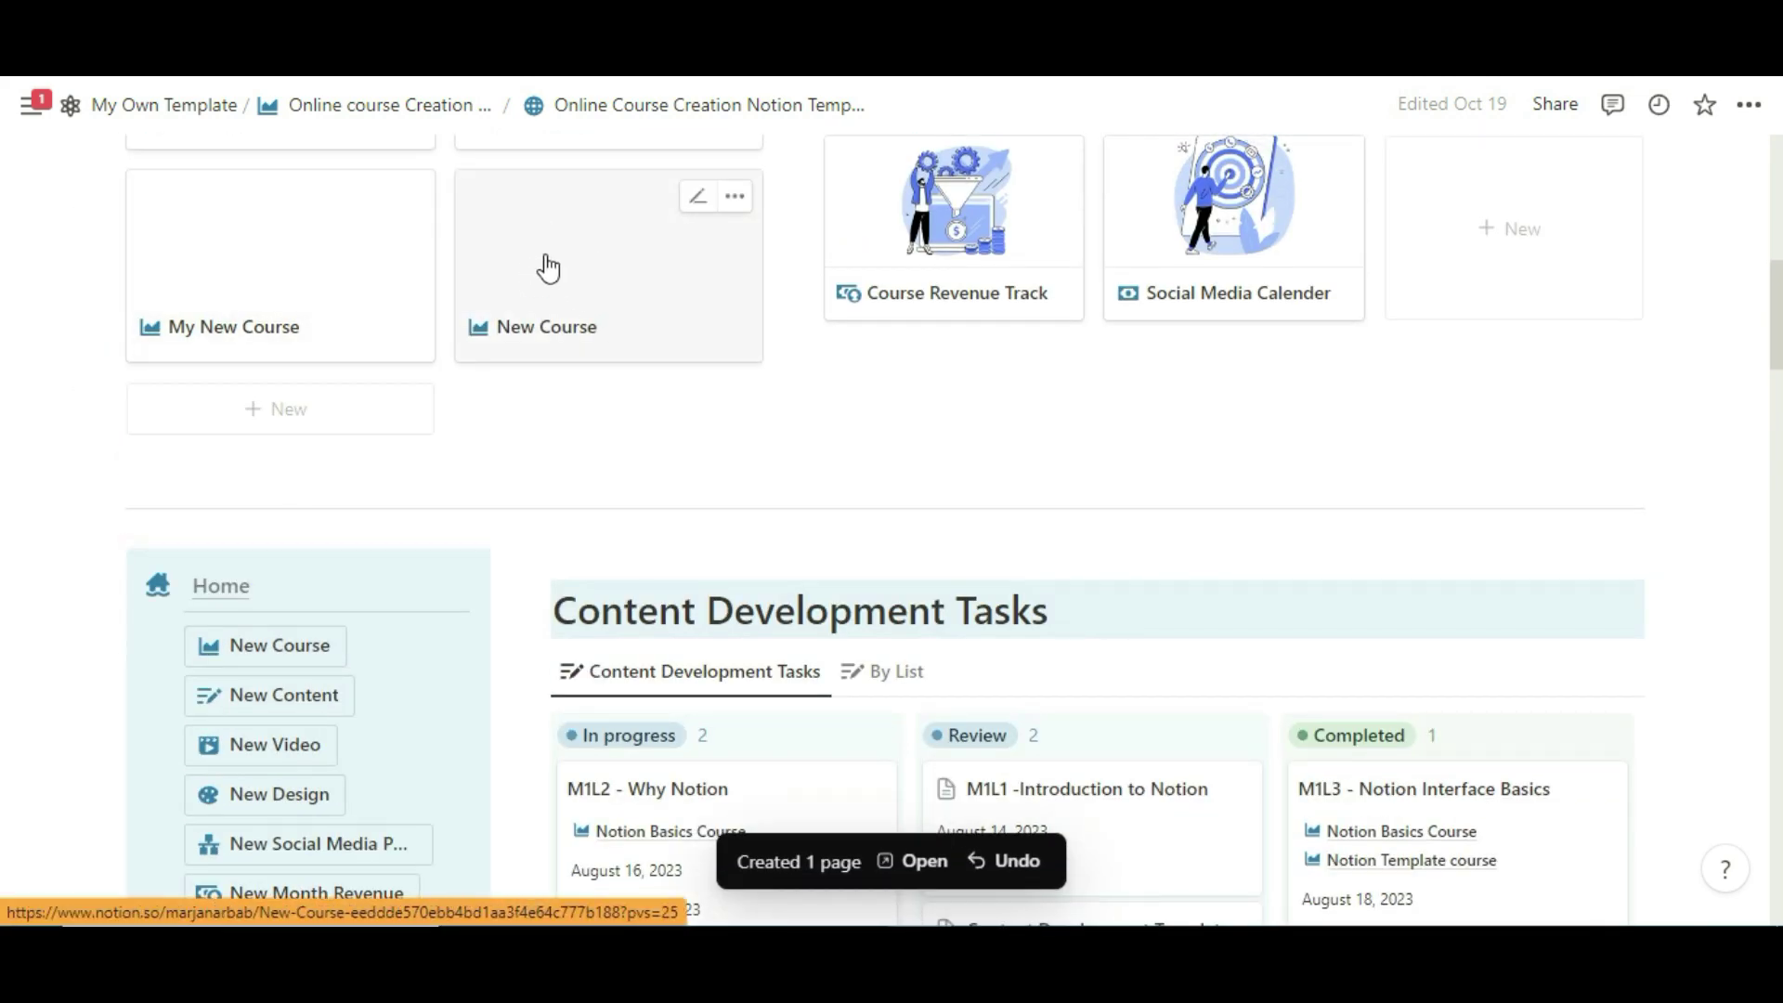
Step: Create a new content page with the navigation block's New Content option
scroll(558, 271, down, 3)
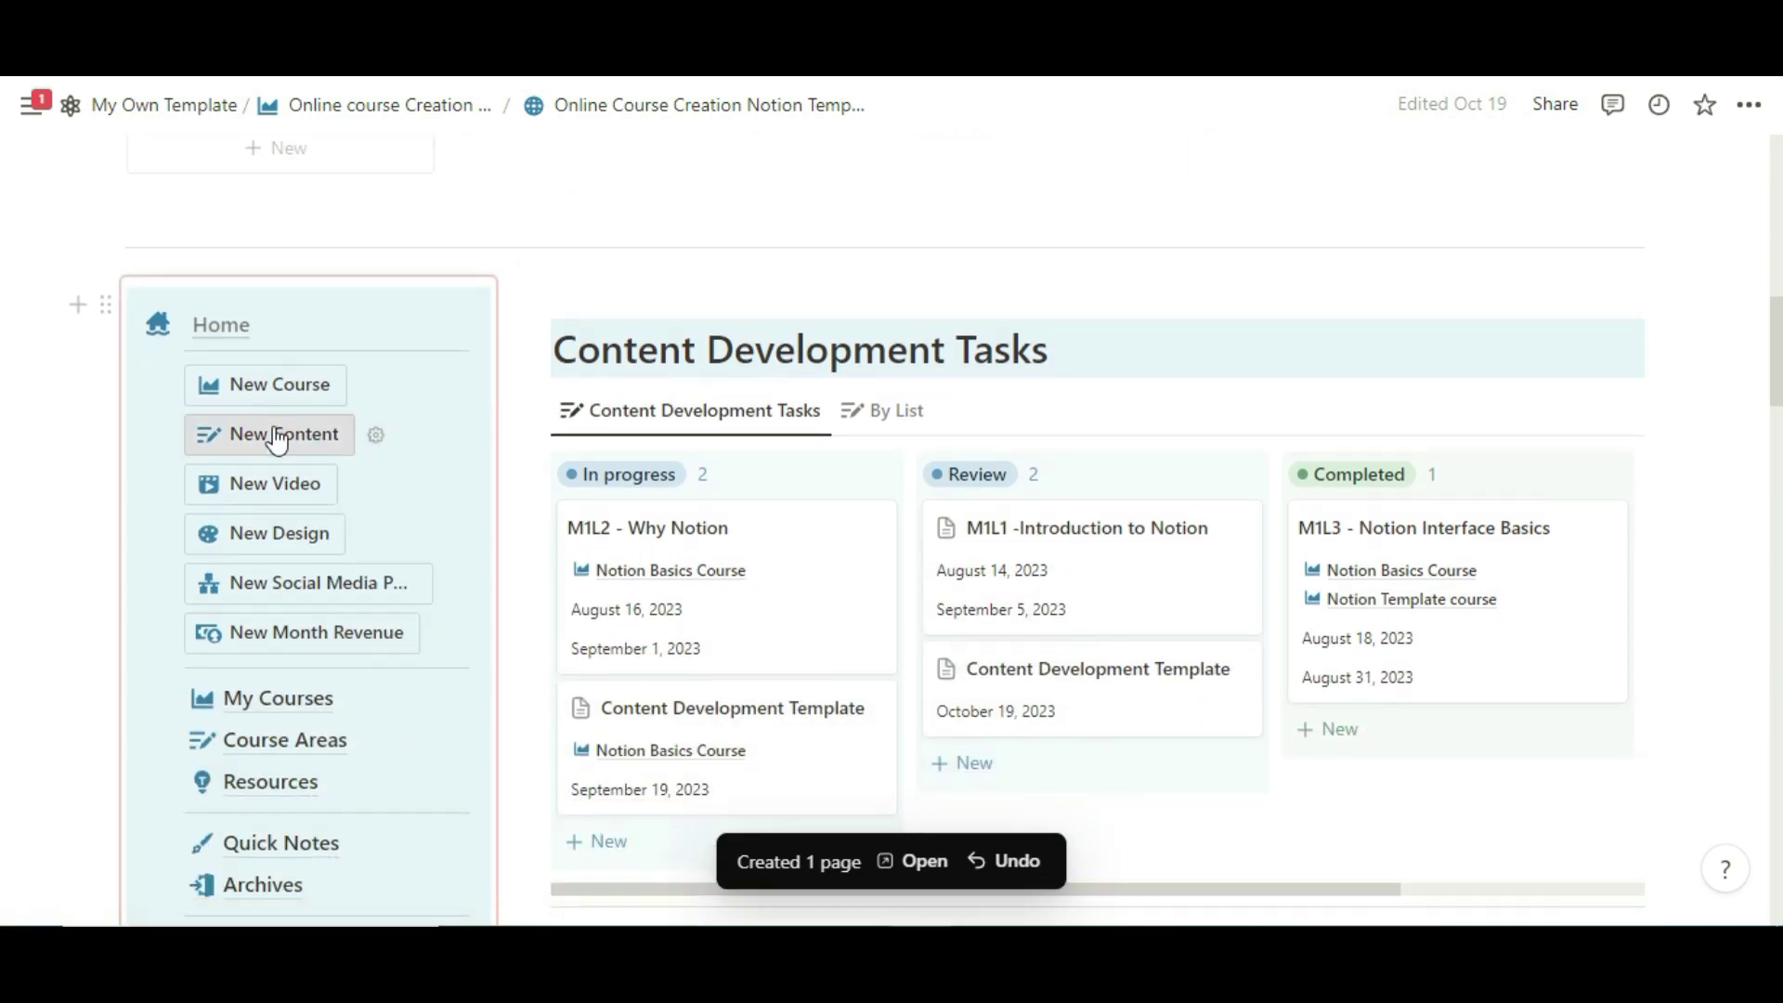
scroll(277, 436, down, 2)
scroll(277, 437, down, 1)
click(307, 174)
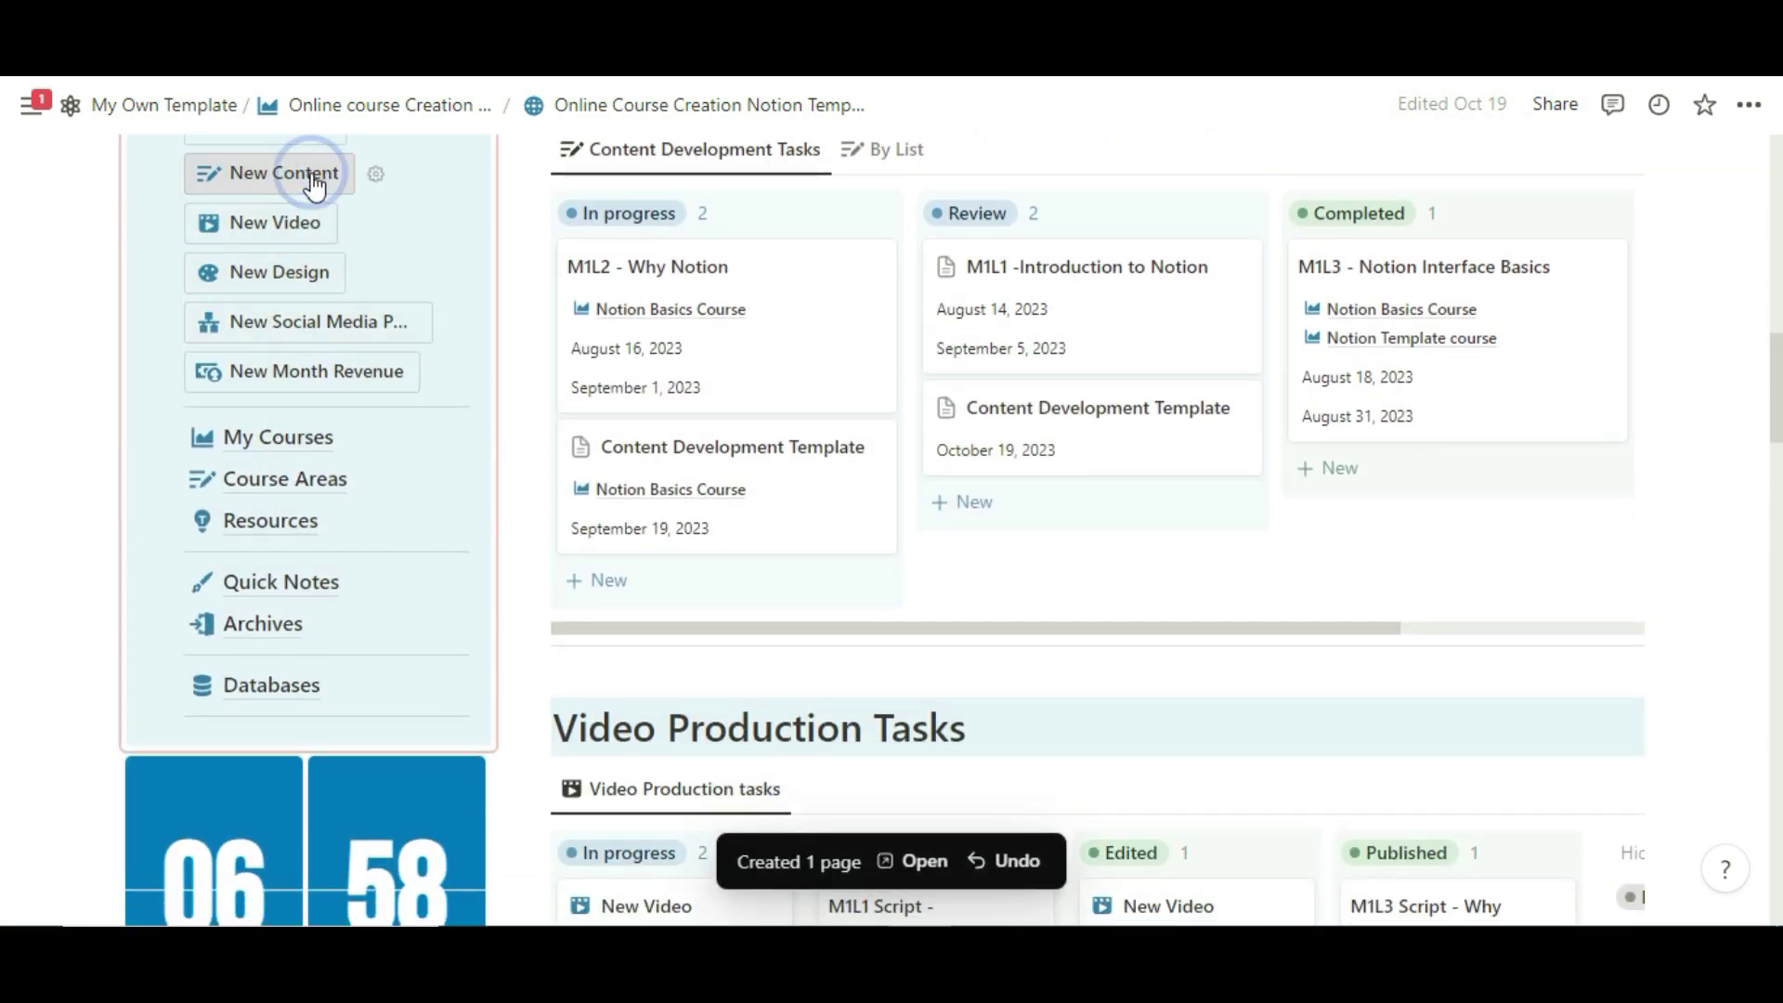
Step: Open the Content Development course area and look through the entries in its tasks table
scroll(501, 294, up, 15)
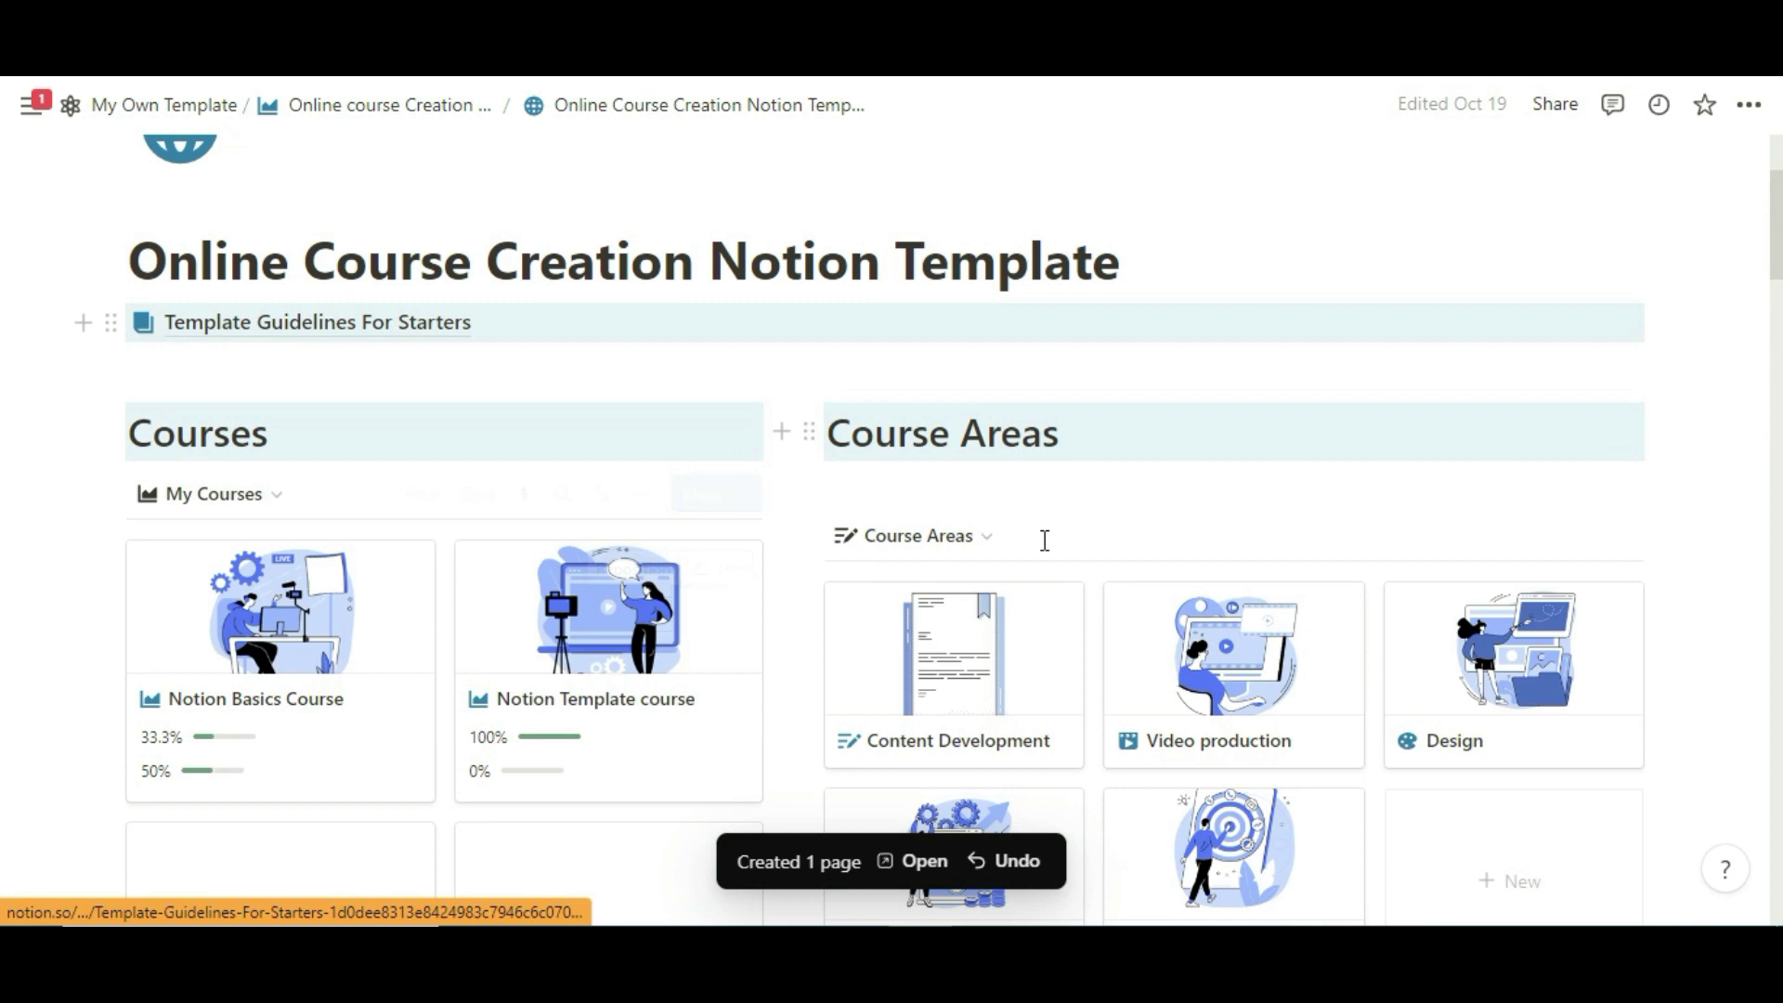
click(935, 689)
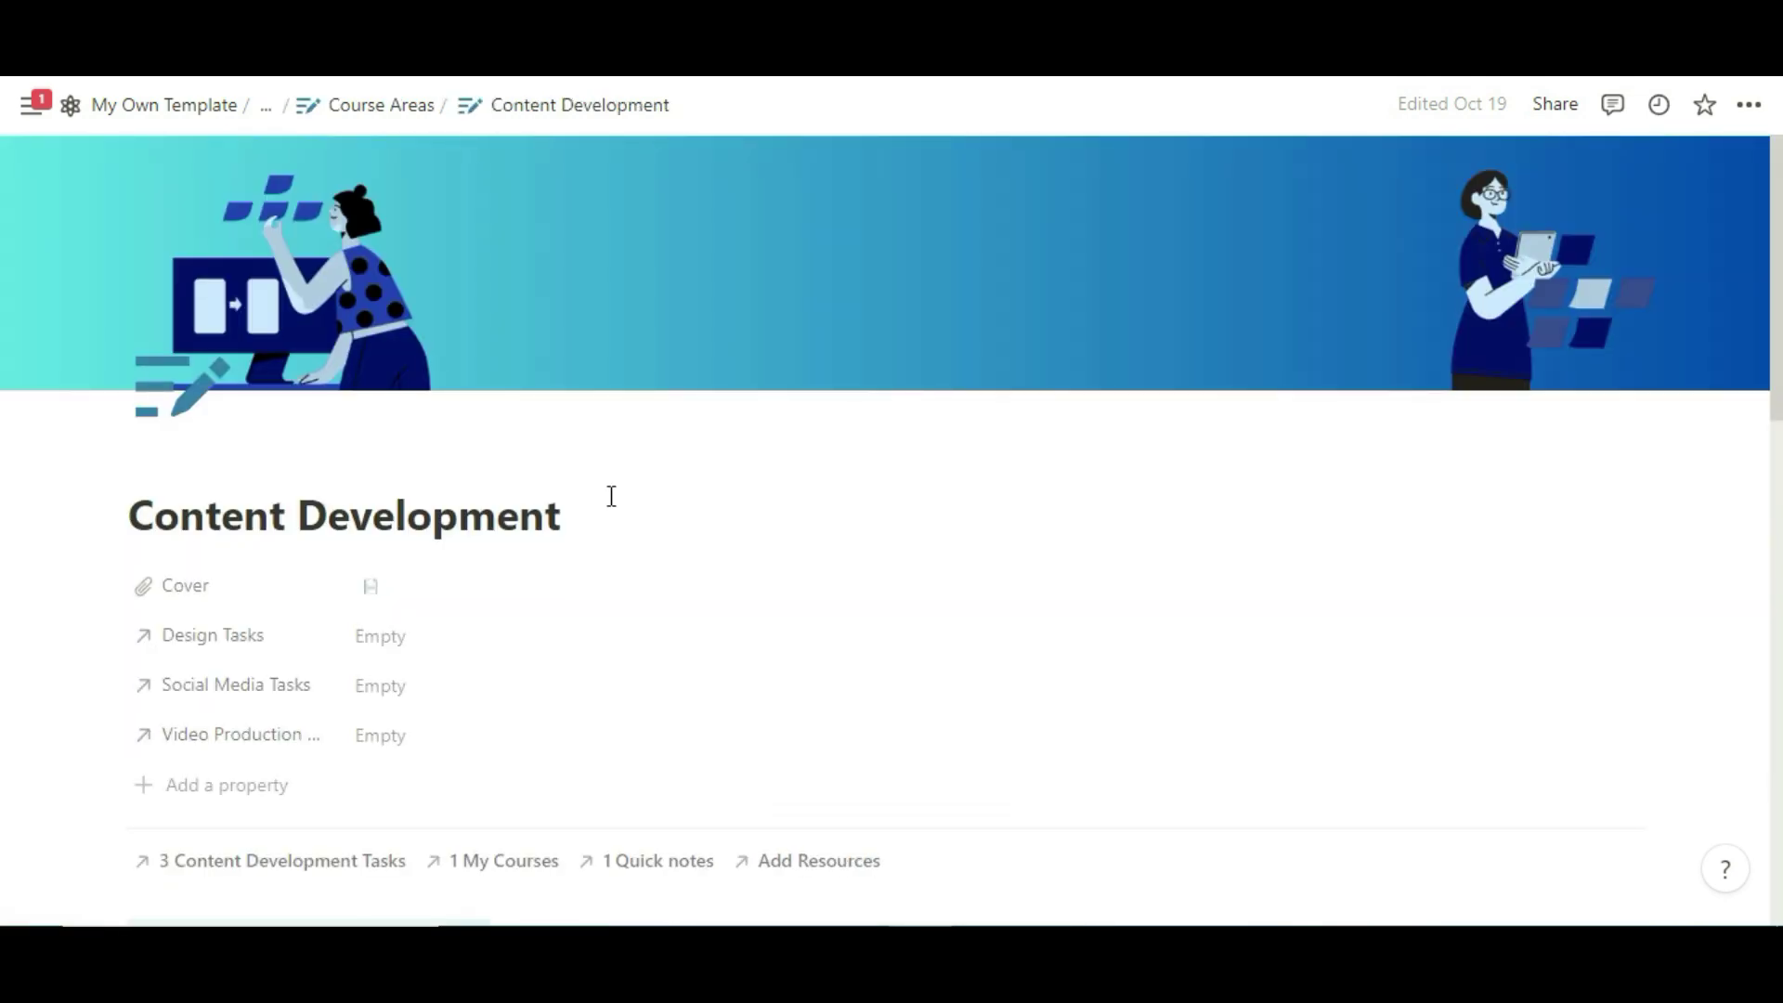
scroll(611, 496, down, 10)
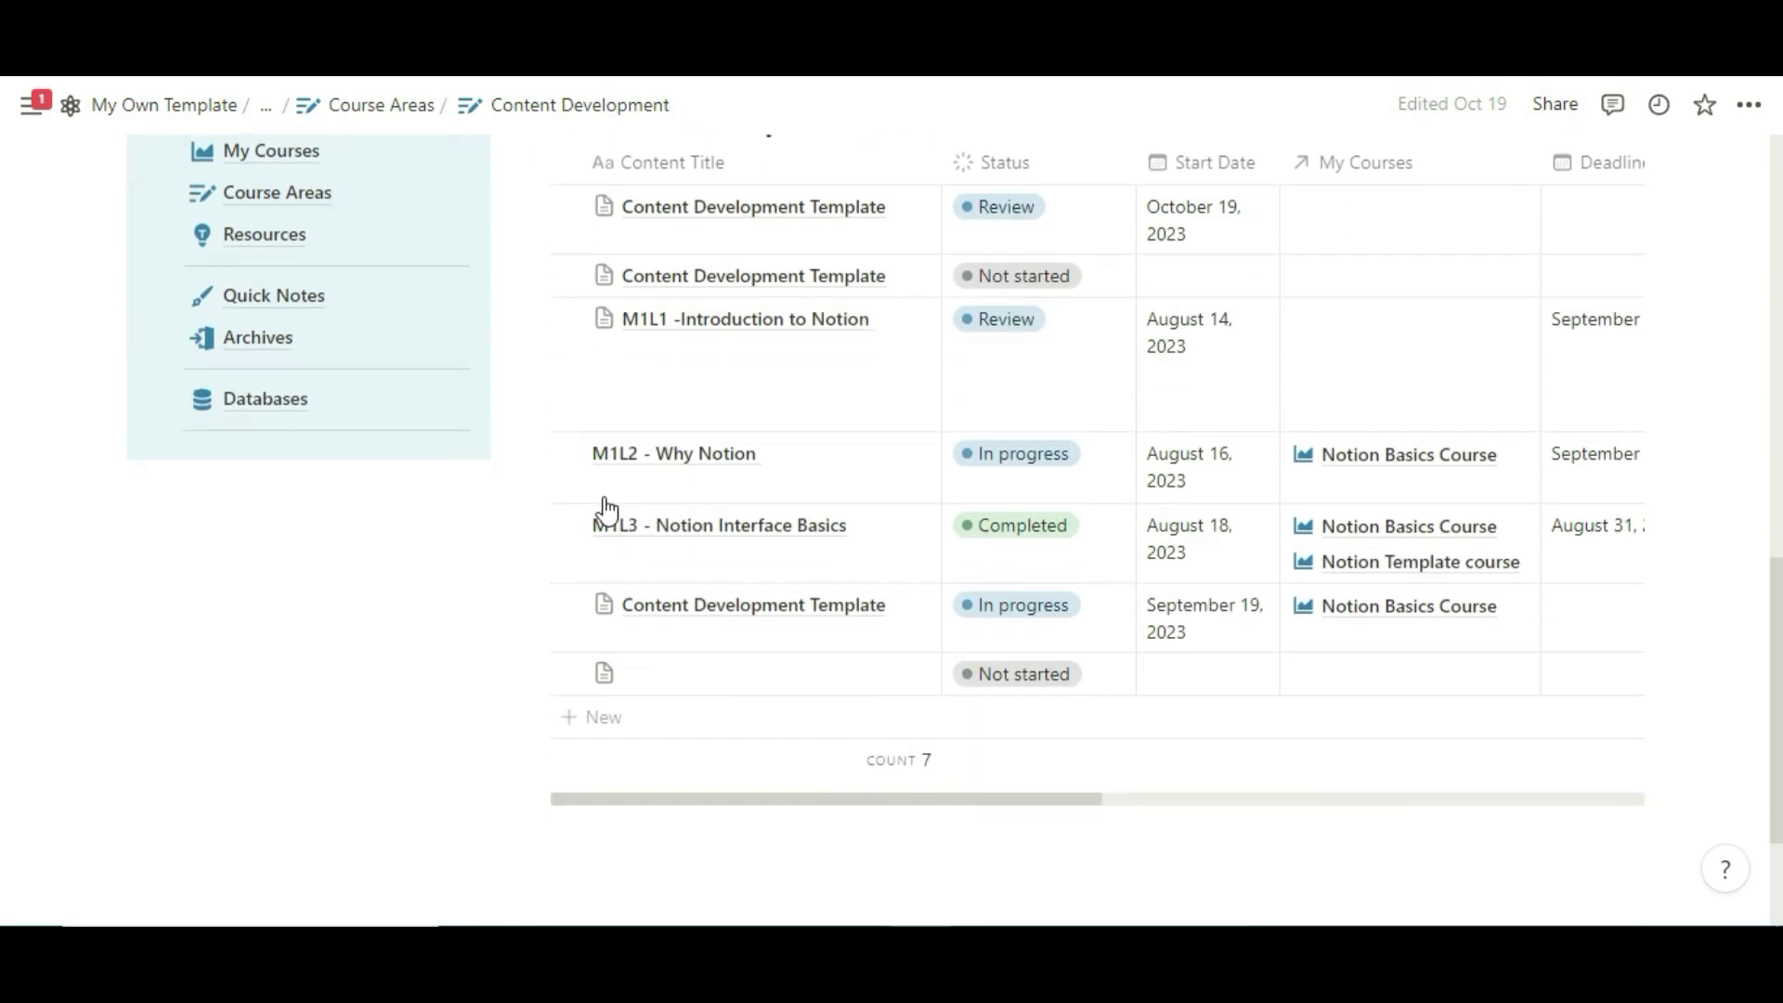
Step: Go back to the home page and look over the Courses and Course Areas galleries
key(ctrl+[)
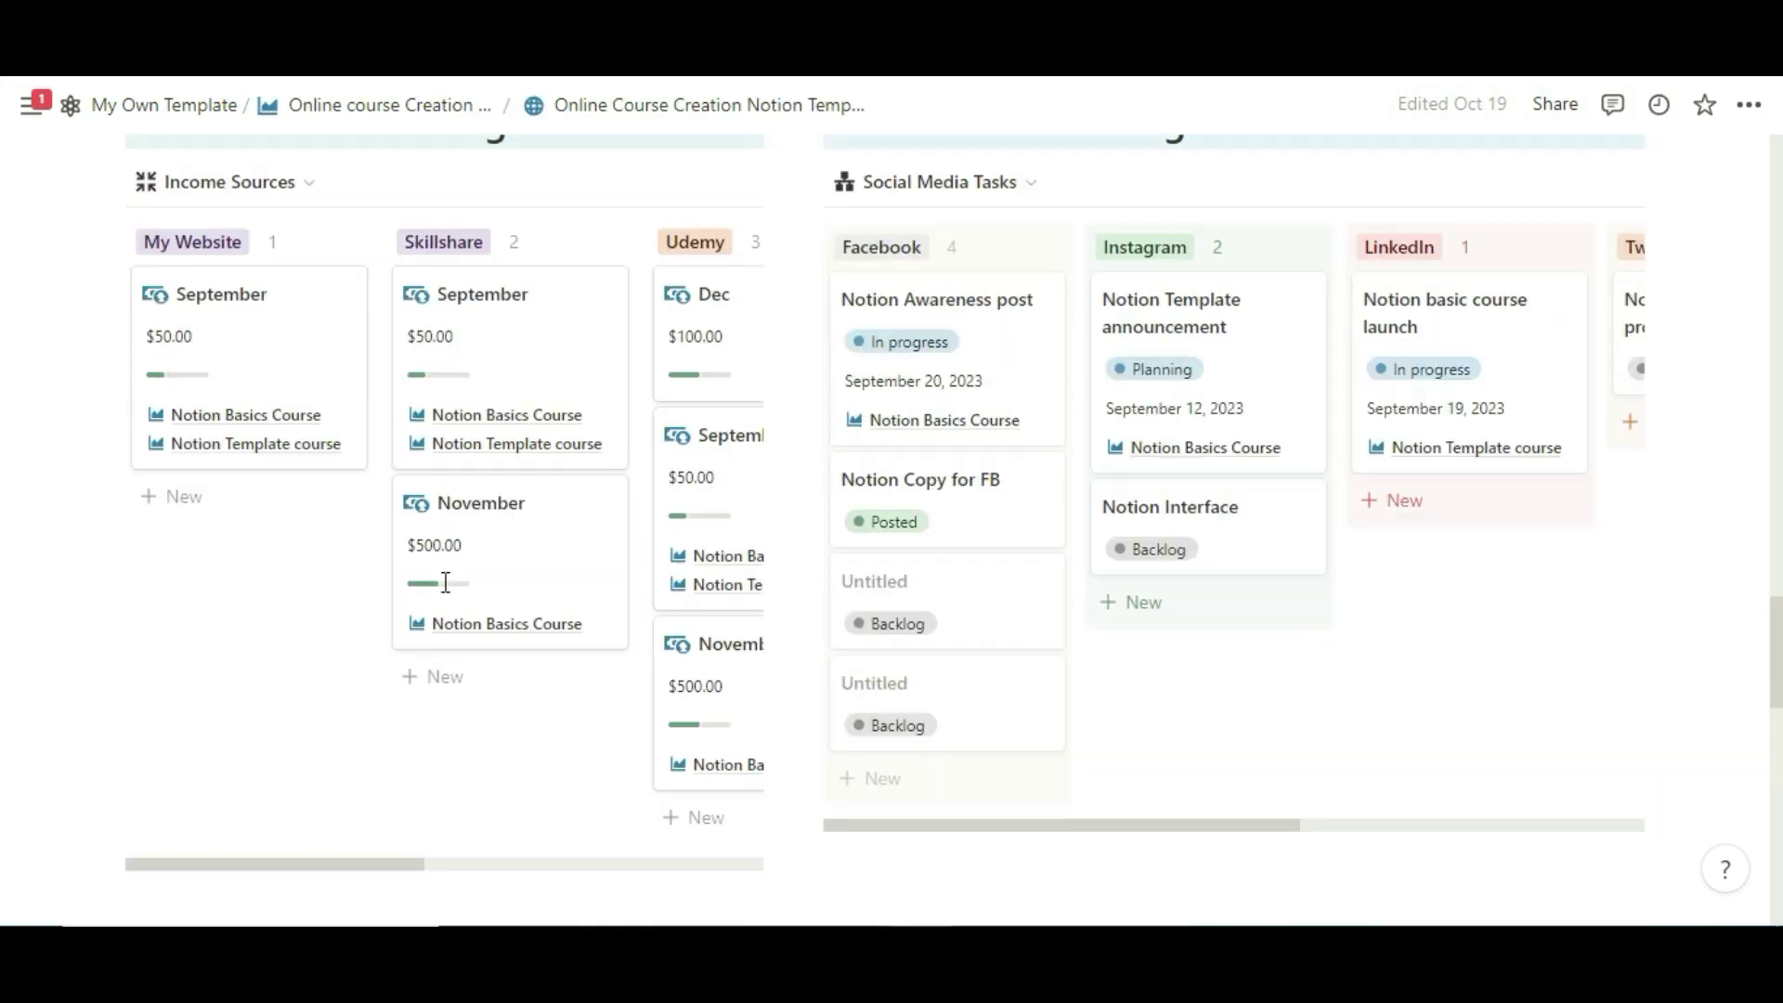
scroll(585, 492, up, 15)
scroll(594, 485, up, 15)
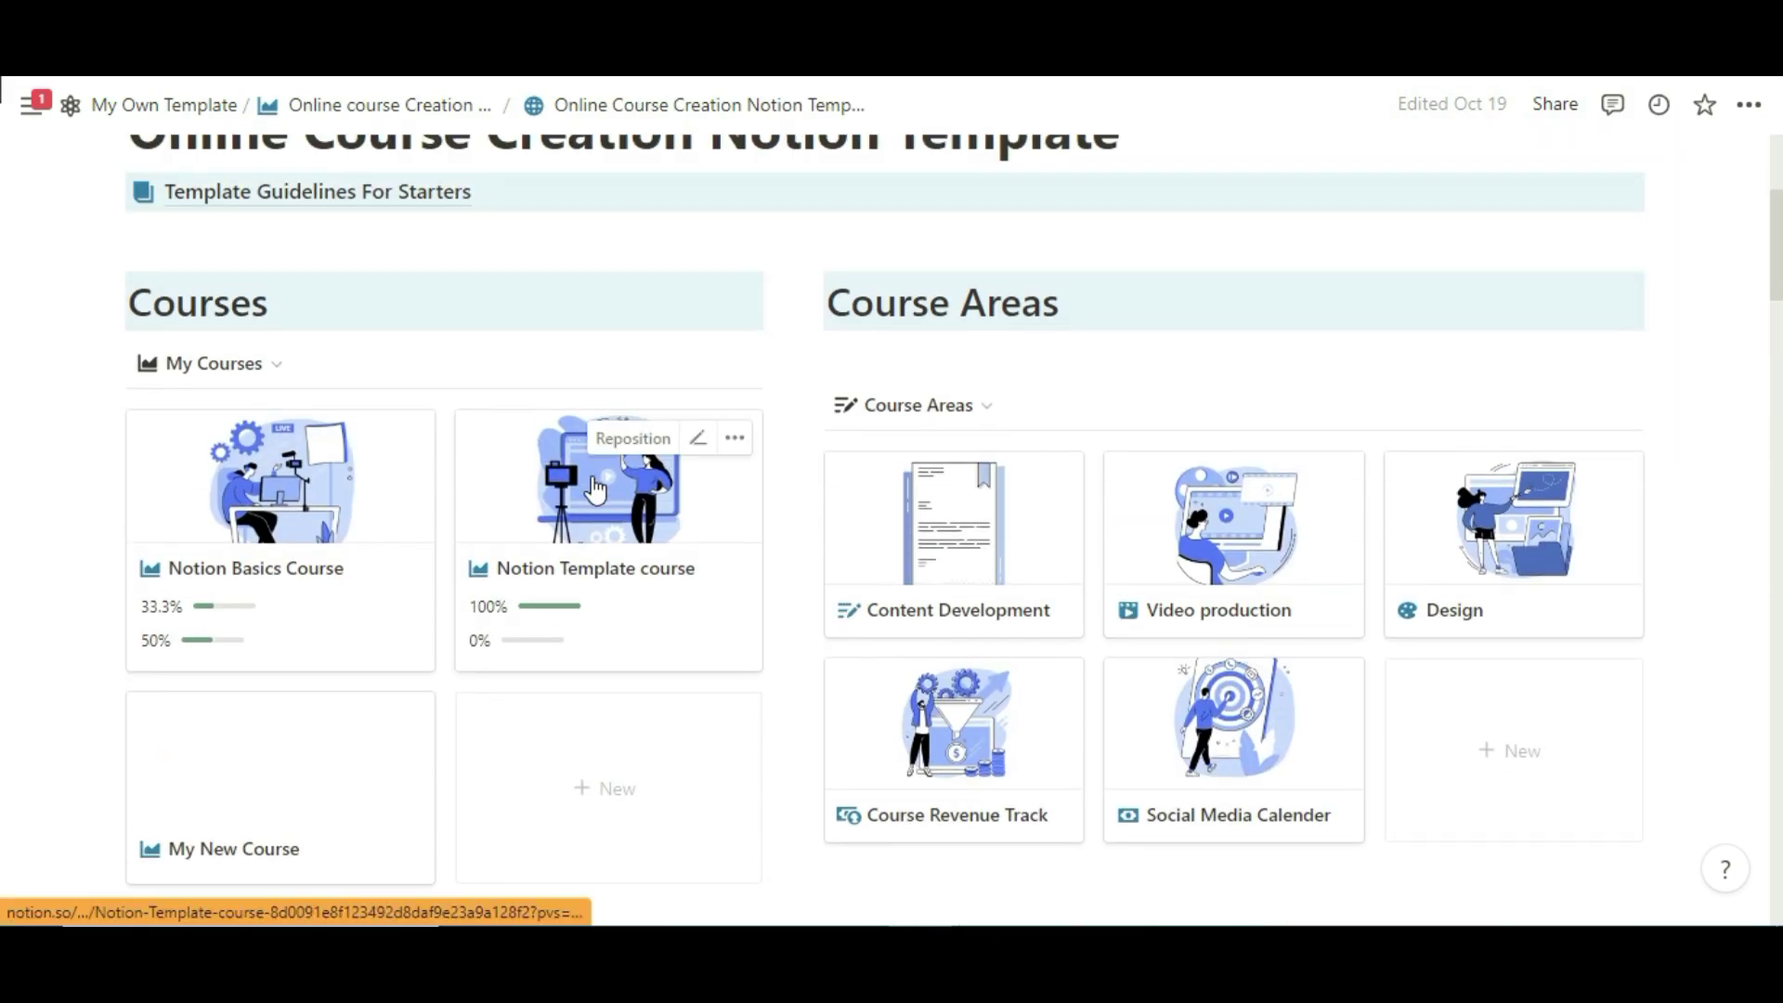
scroll(768, 431, down, 5)
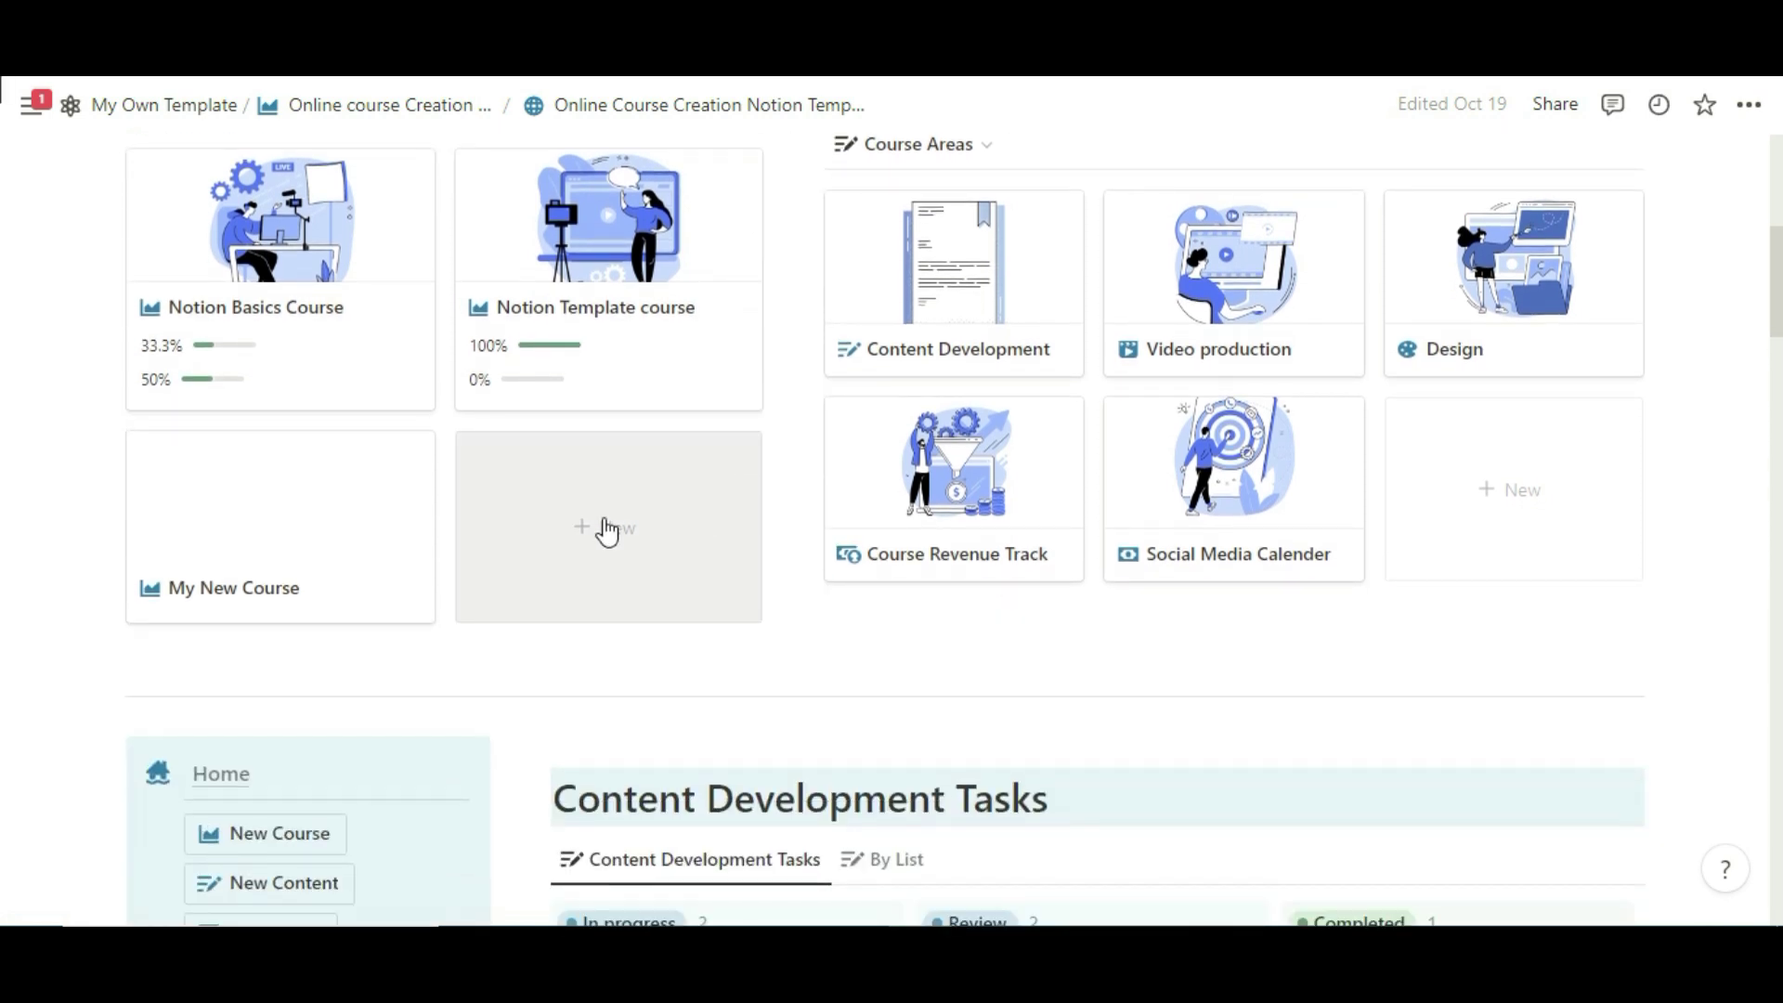